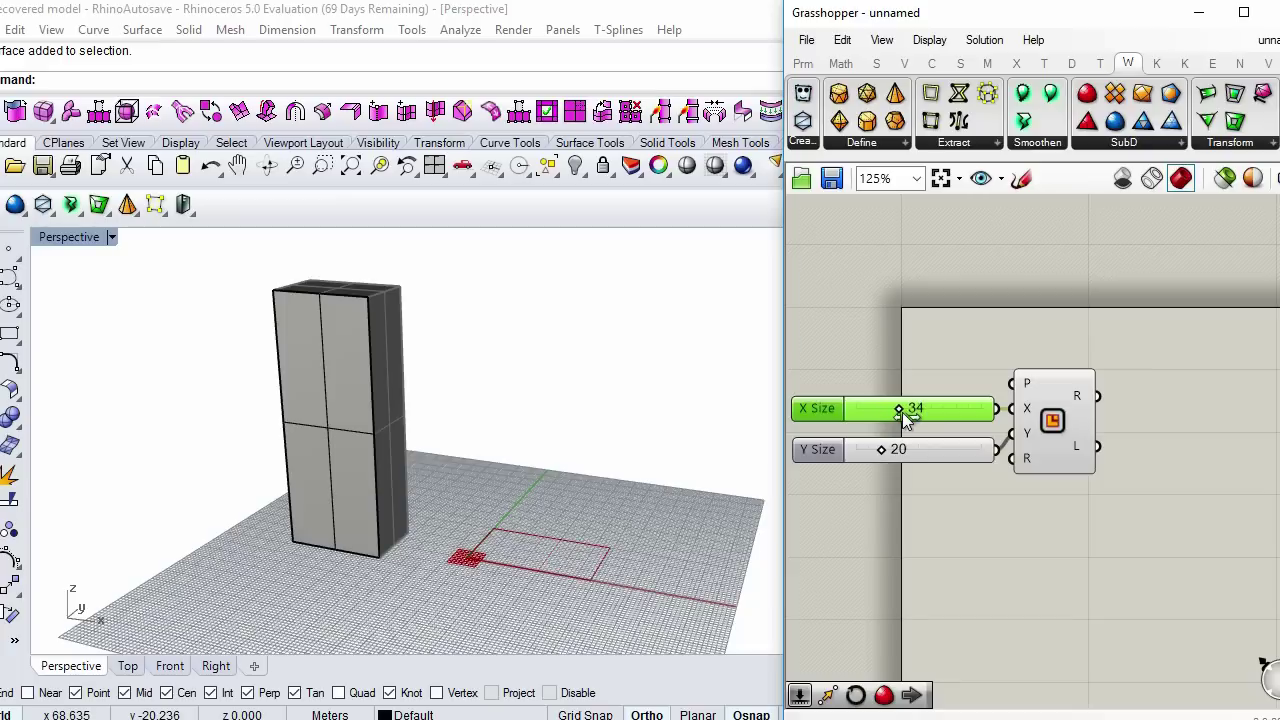
# - Set the rectangle's X Size slider to 20 and its Y Size slider to 44
pyautogui.moveTo(882, 449); pyautogui.dragTo(907, 449)
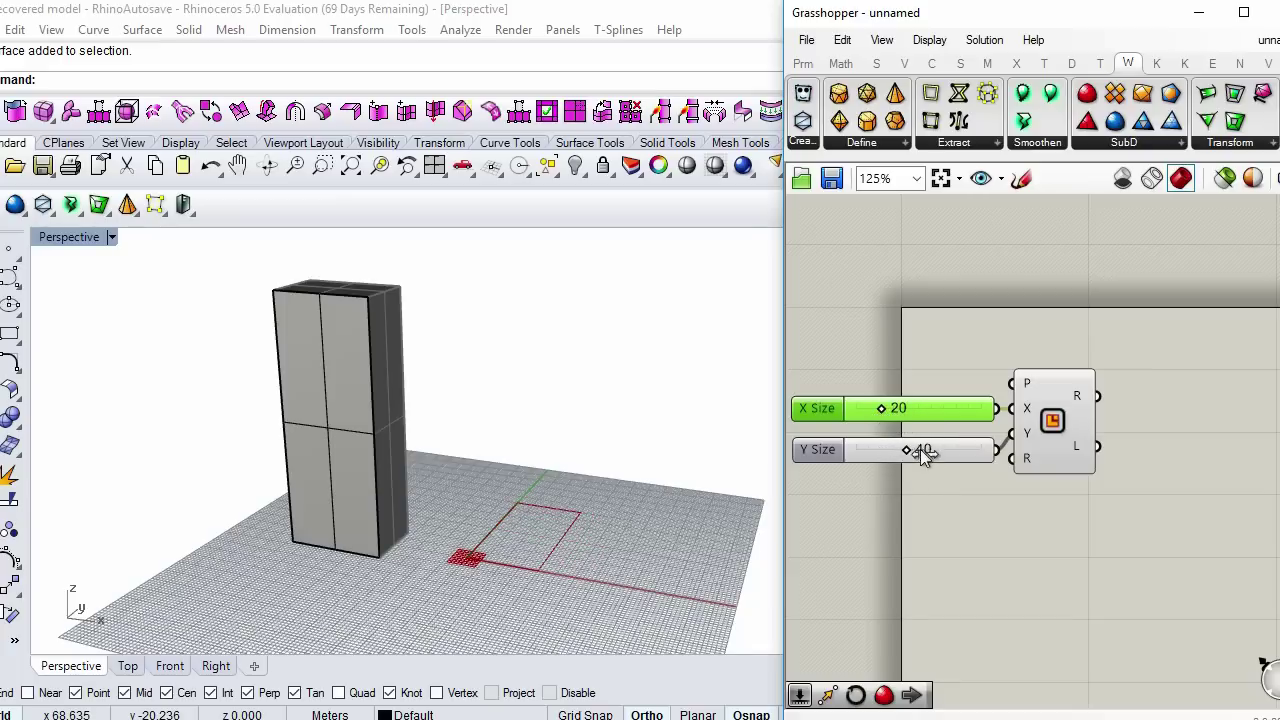
pyautogui.moveTo(916, 449); pyautogui.dragTo(905, 449)
pyautogui.click(1050, 430)
# - Add a Boundary Surfaces component and feed its E input from the Rectangle component's R output
pyautogui.moveTo(1168, 437); pyautogui.dragTo(1012, 449, button='right')
pyautogui.doubleClick(1046, 421)
pyautogui.write('bo')
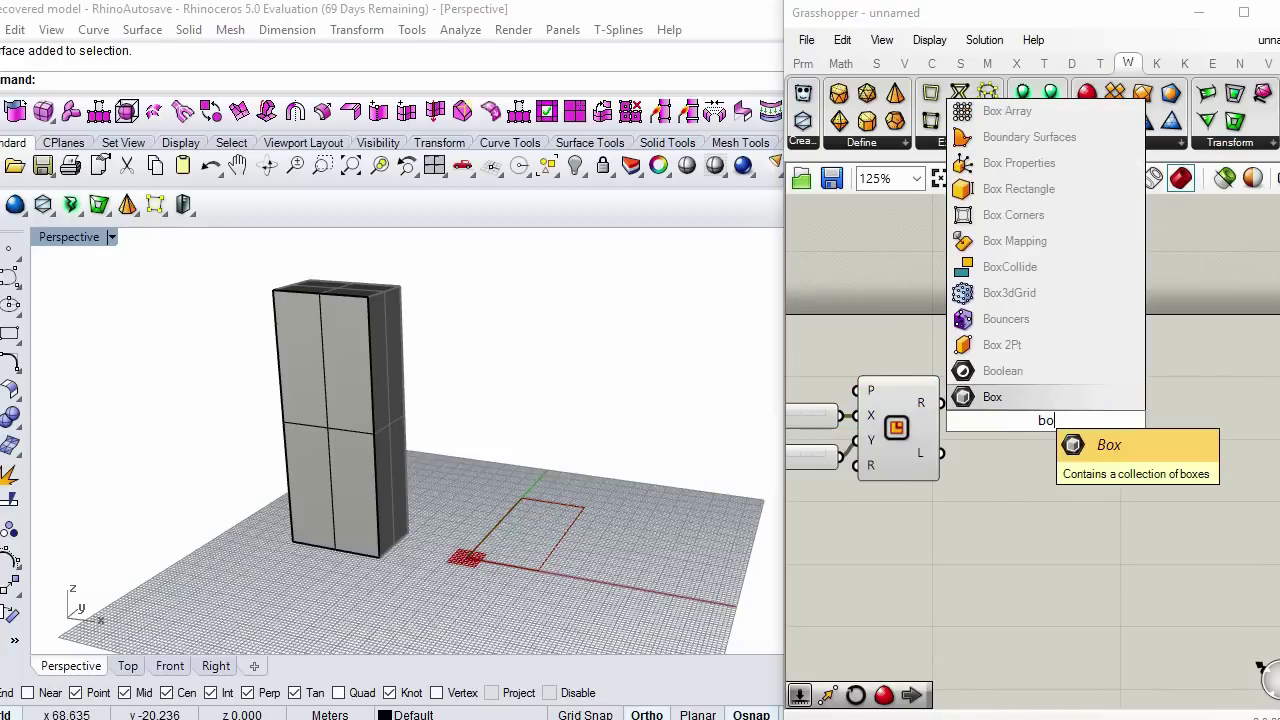
pyautogui.write('u')
pyautogui.press('Return')
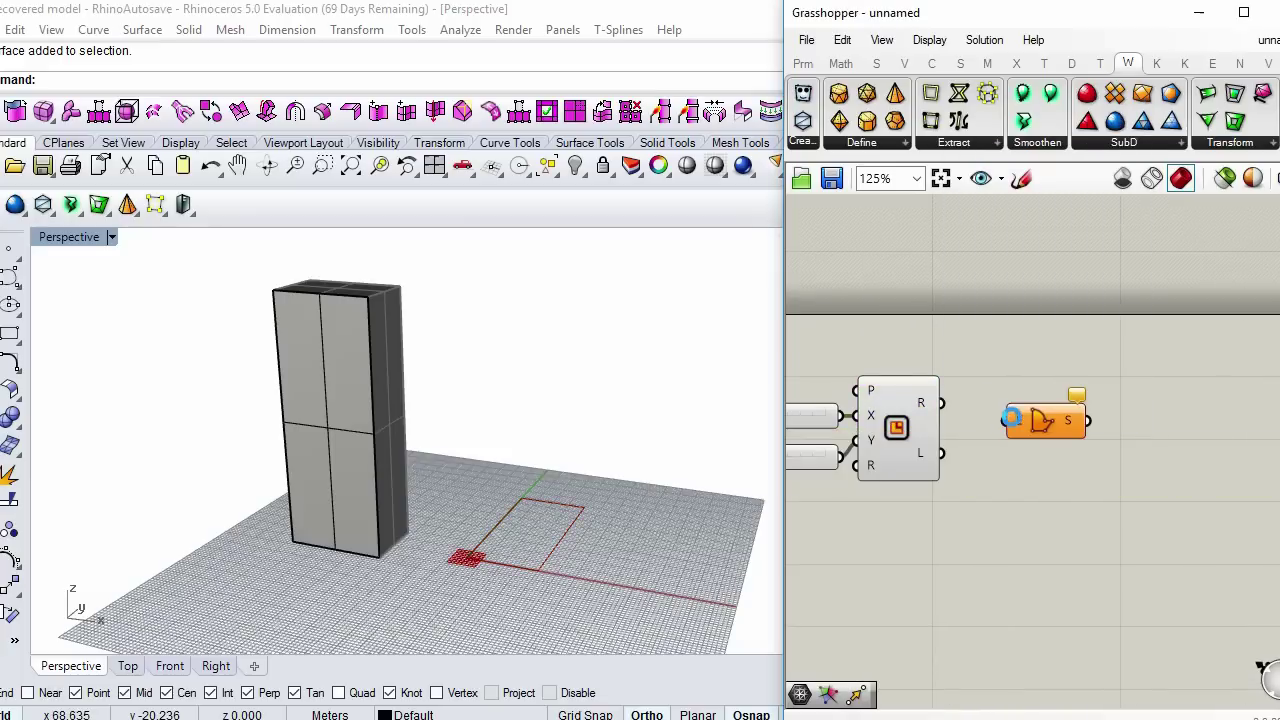
pyautogui.moveTo(931, 403); pyautogui.dragTo(990, 357)
pyautogui.click(986, 460)
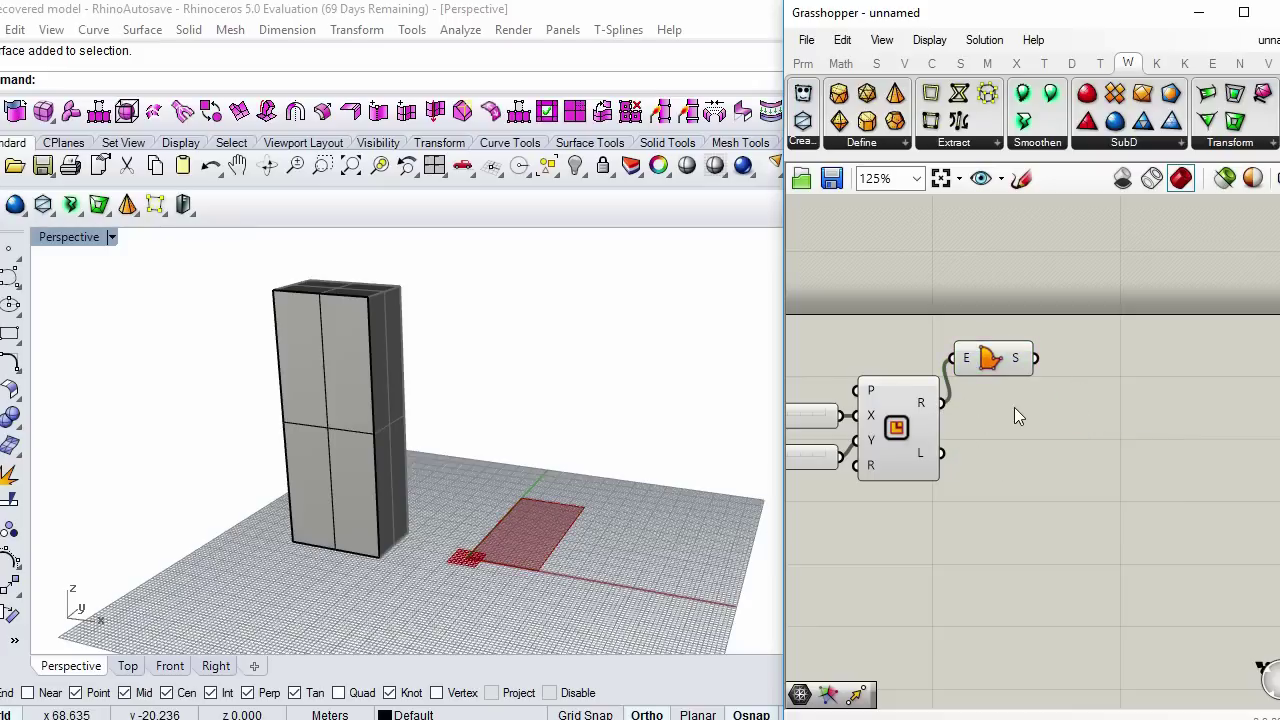
# - Add a Populate Geometry component and connect the Boundary Surfaces output to its G input
pyautogui.doubleClick(1053, 419)
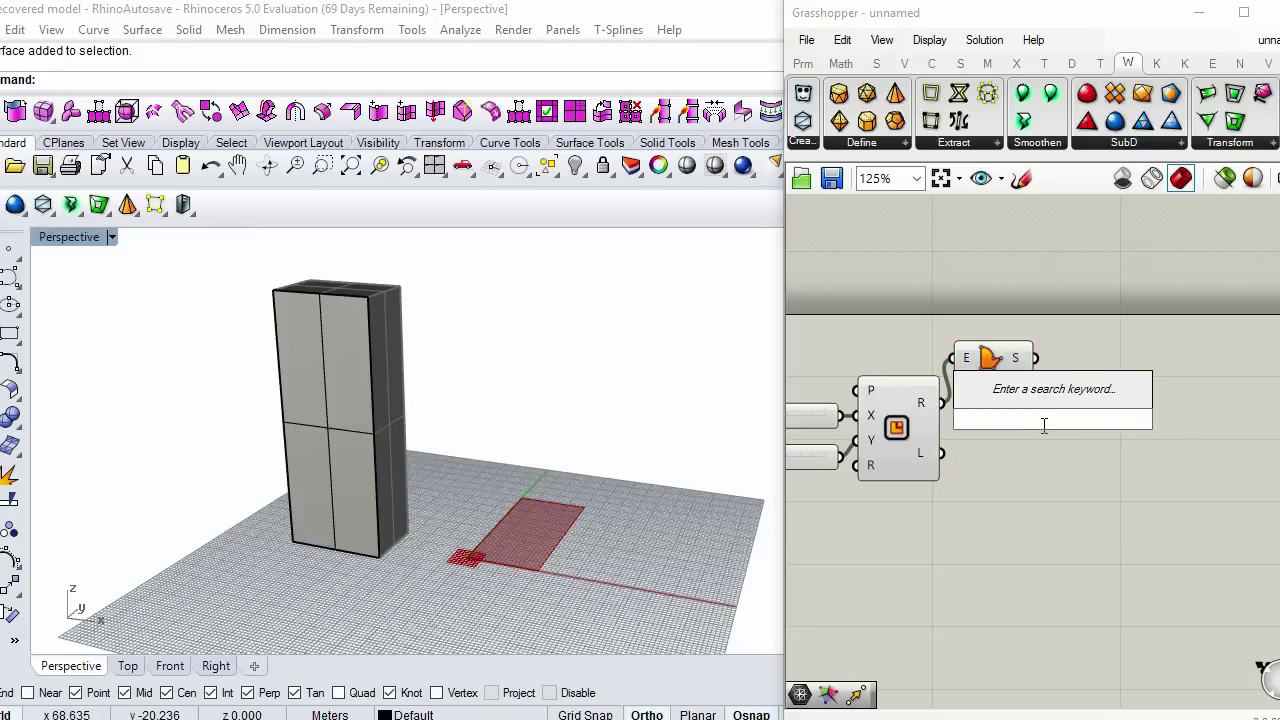
pyautogui.write('pop')
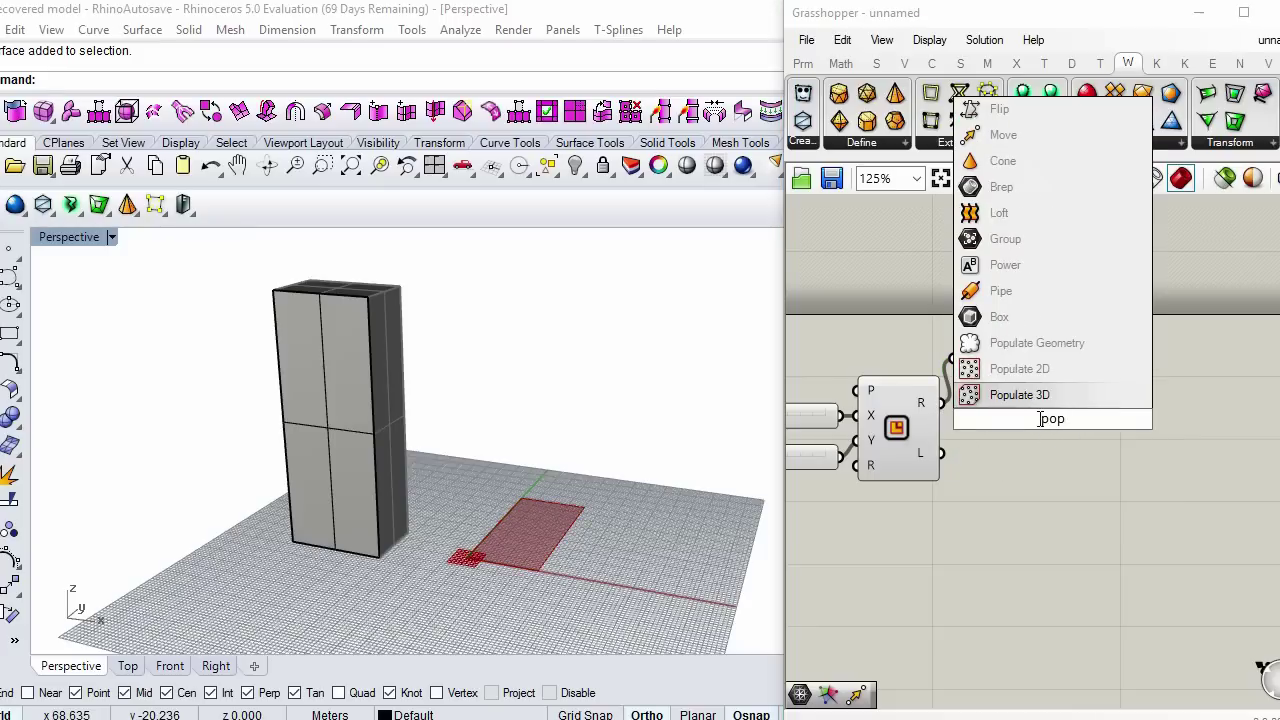
pyautogui.click(1050, 342)
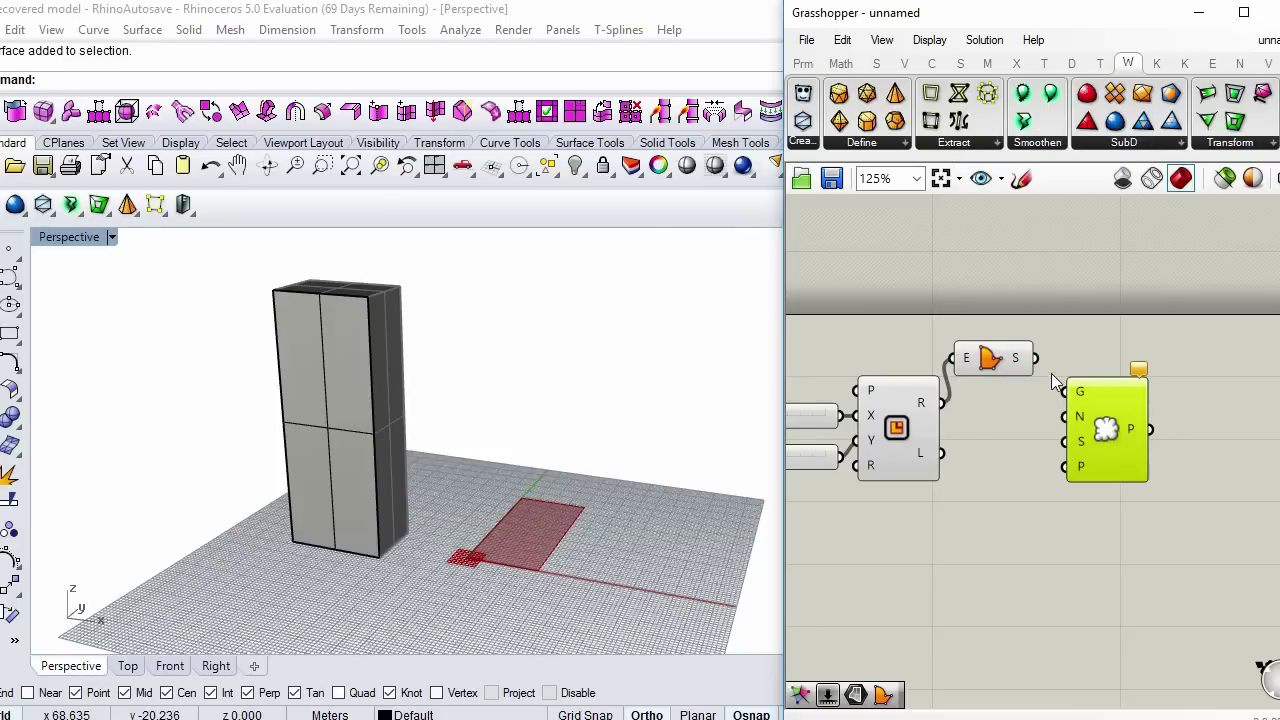
pyautogui.moveTo(1035, 358); pyautogui.dragTo(1100, 410)
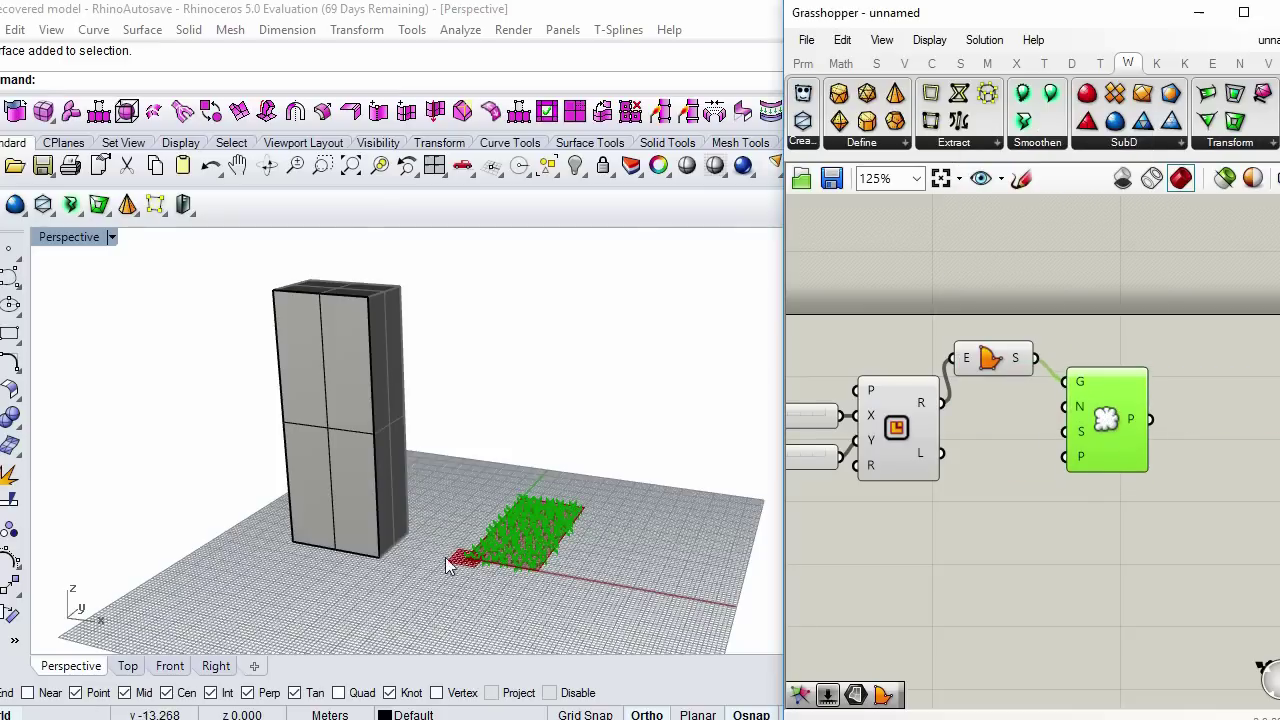
pyautogui.scroll(3, 530, 542)
pyautogui.scroll(3, 530, 542)
pyautogui.scroll(-5, 485, 509)
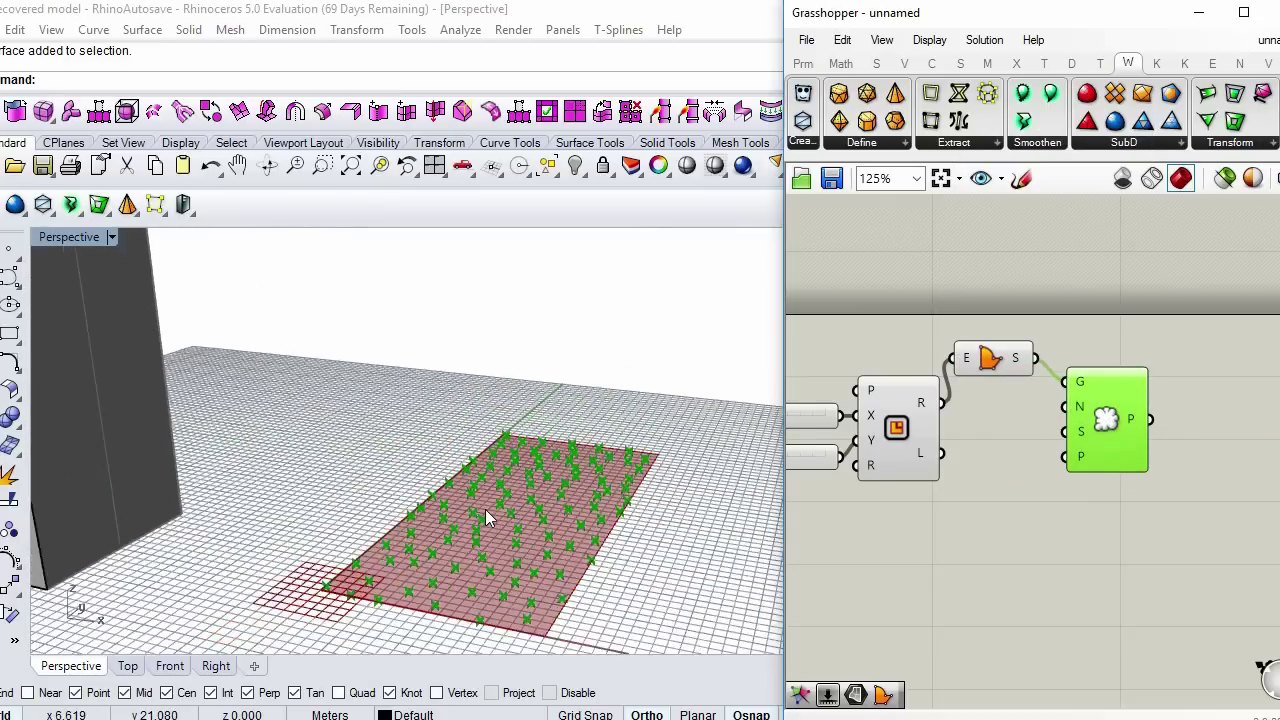
pyautogui.click(1177, 416)
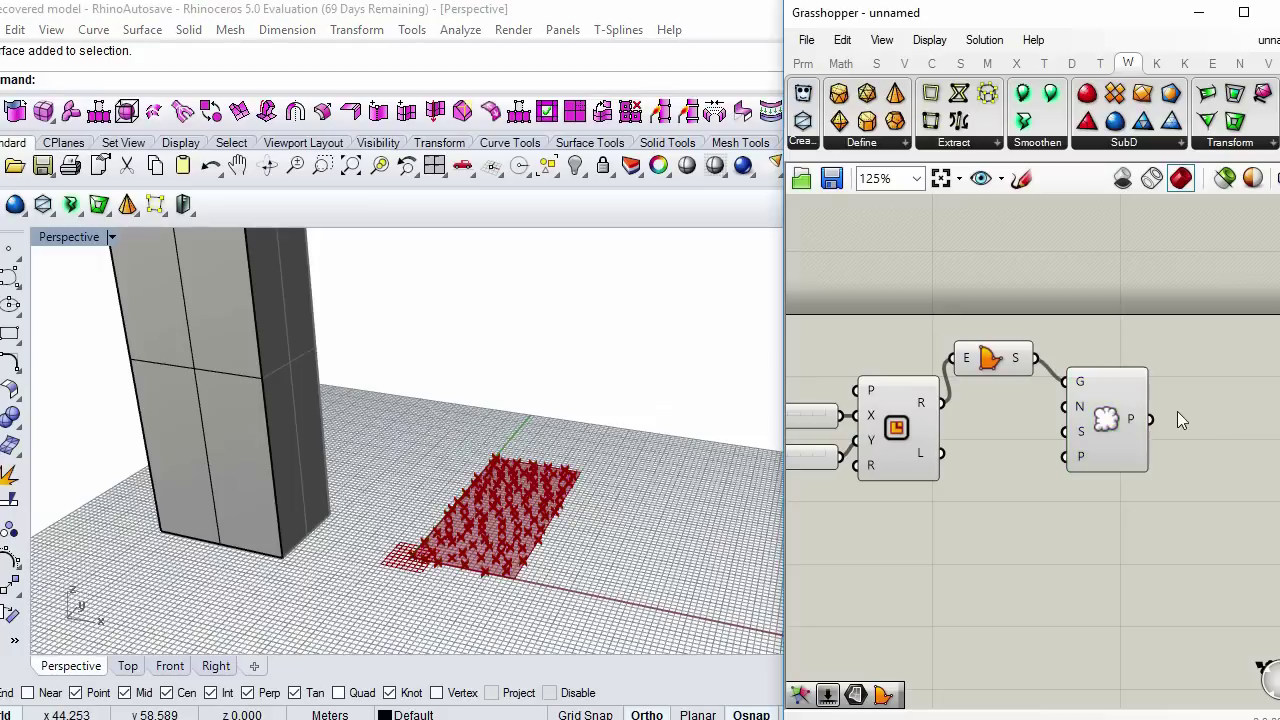
# - Add a 2D Voronoi component and place it beyond the Populate Geometry component, clear of overlap
pyautogui.moveTo(1177, 418); pyautogui.dragTo(1117, 422, button='right')
pyautogui.doubleClick(1126, 393)
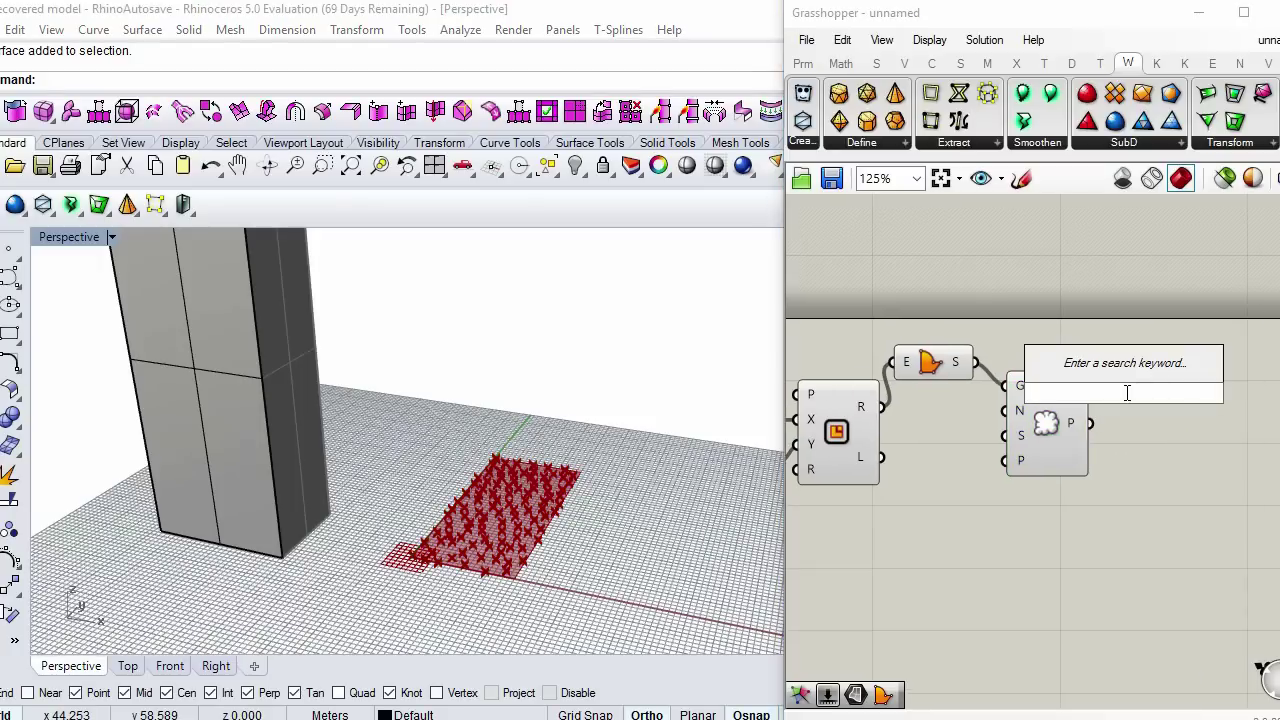
pyautogui.write('vor')
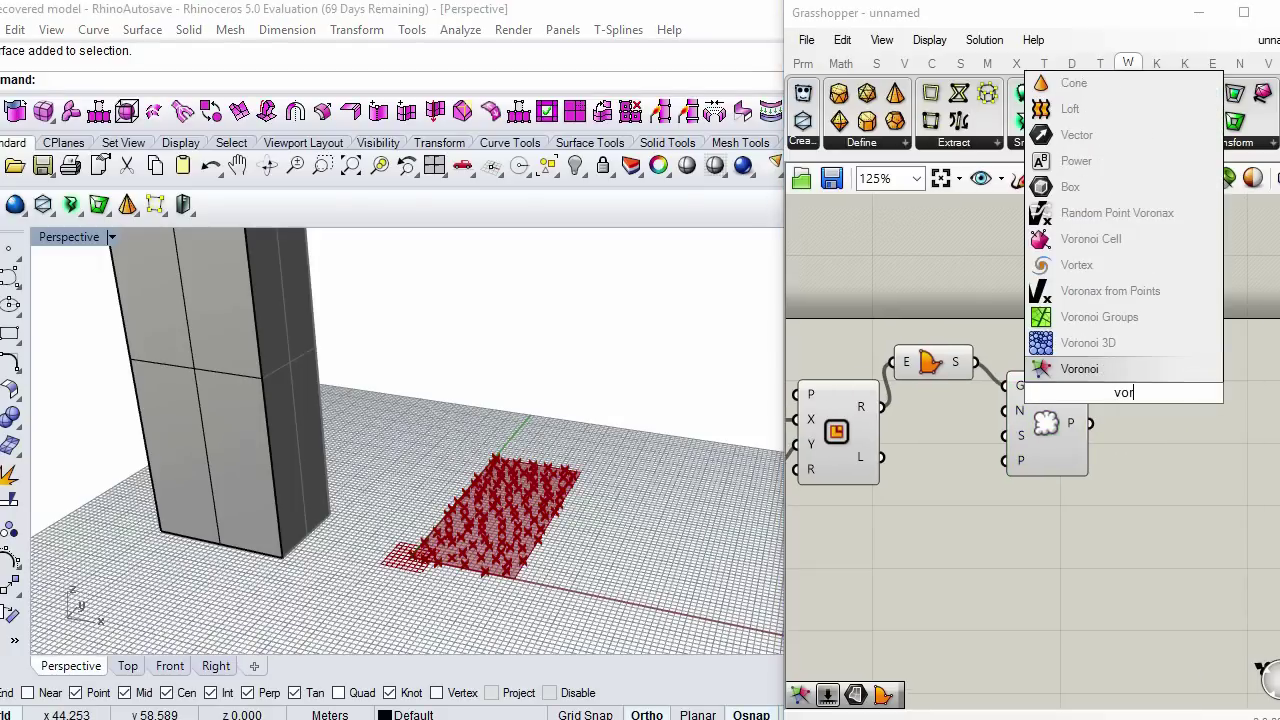
pyautogui.click(1076, 367)
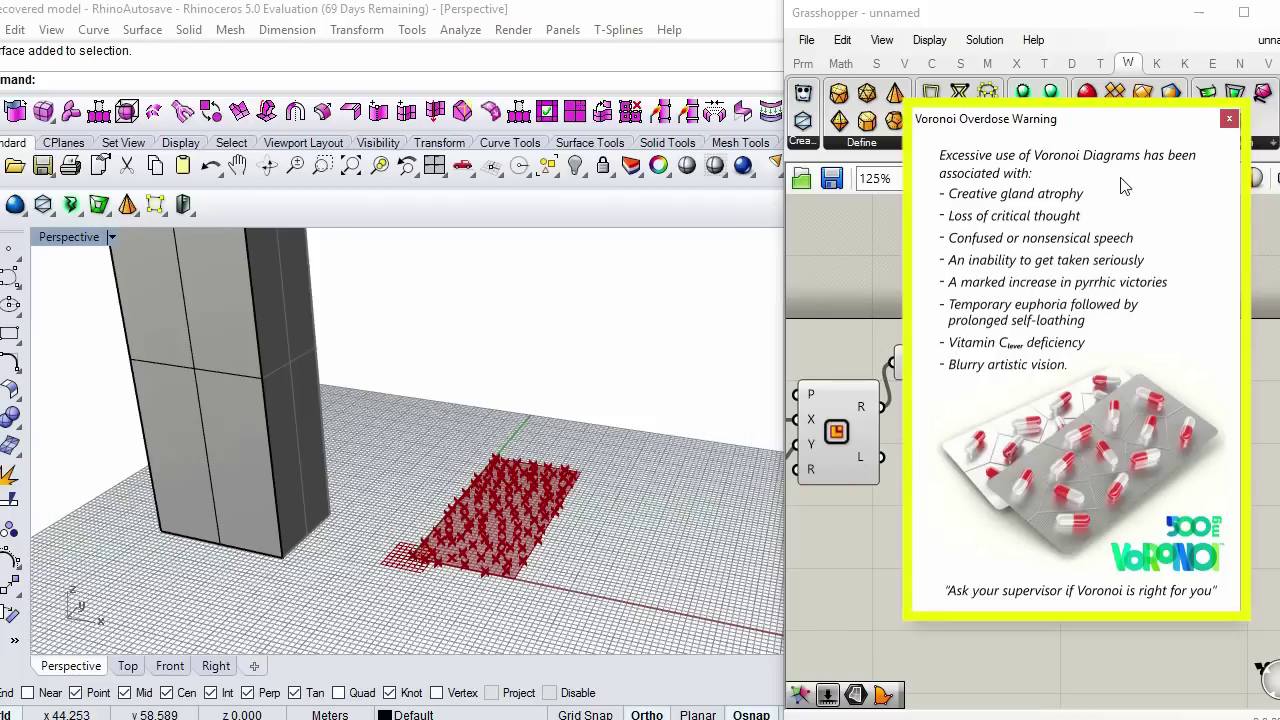
pyautogui.click(1229, 120)
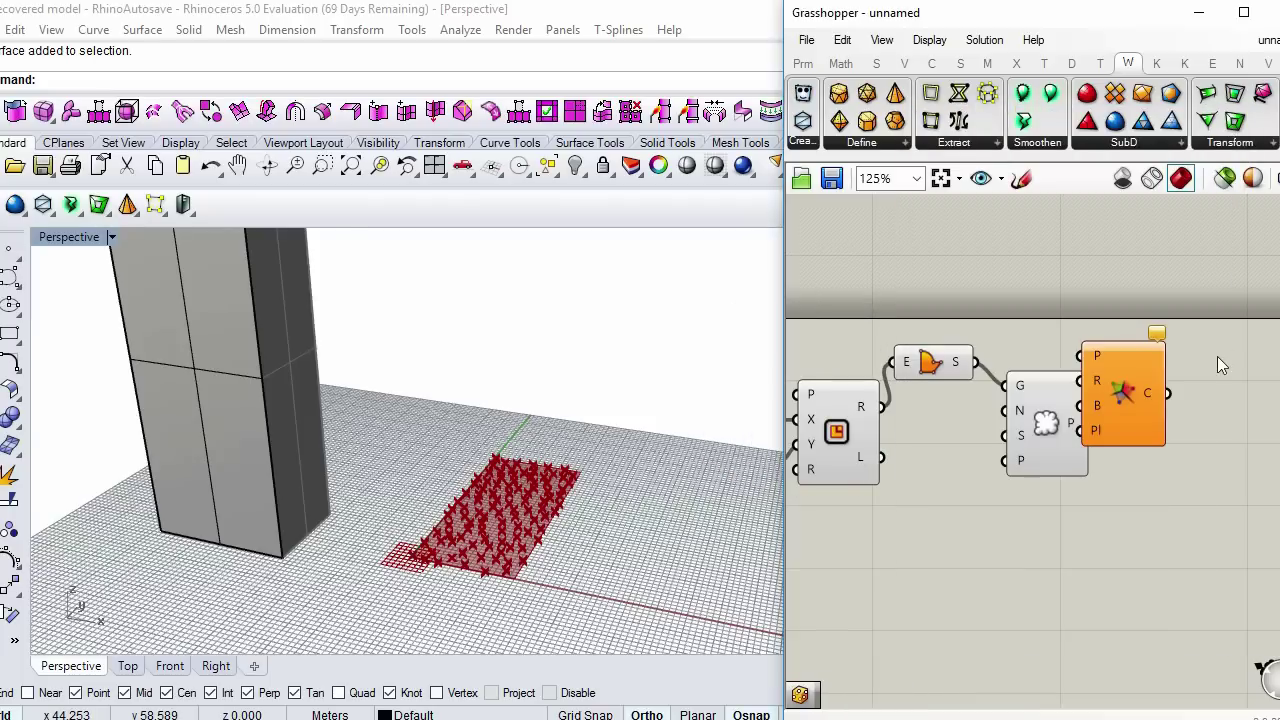
pyautogui.moveTo(1113, 399); pyautogui.dragTo(1202, 394)
pyautogui.moveTo(1088, 382); pyautogui.dragTo(1023, 365, button='right')
pyautogui.click(995, 413)
pyautogui.click(1063, 442)
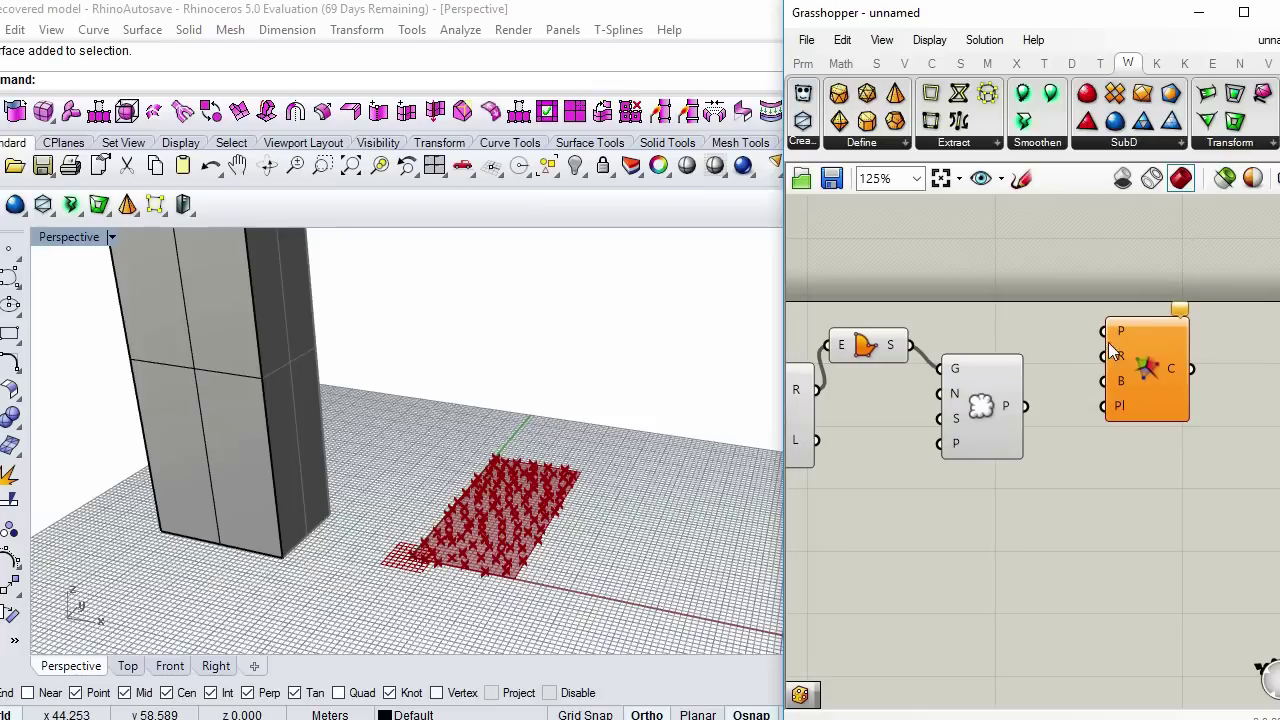
# - Connect the Populate Geometry points output to the Voronoi component's P input
pyautogui.moveTo(1105, 331); pyautogui.dragTo(1025, 406)
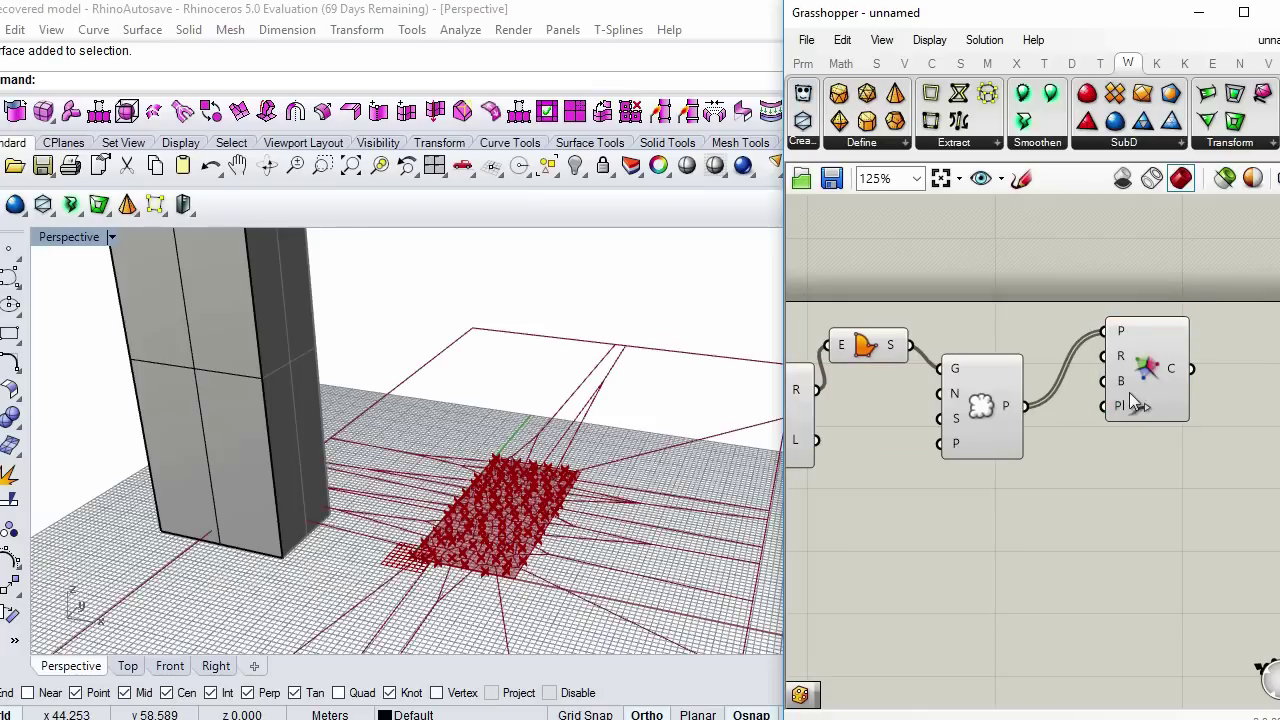
pyautogui.click(1138, 405)
pyautogui.scroll(8, 1147, 415)
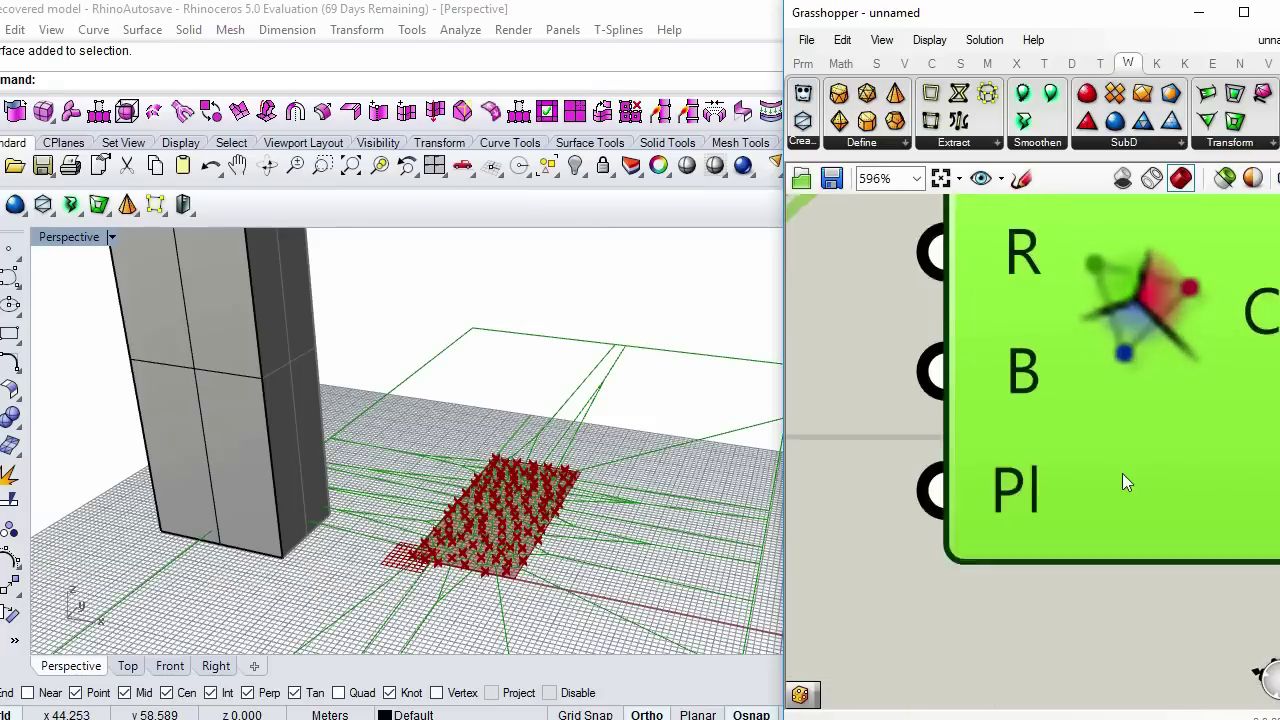
pyautogui.scroll(-5, 1081, 456)
pyautogui.moveTo(1077, 407); pyautogui.dragTo(1104, 399, button='right')
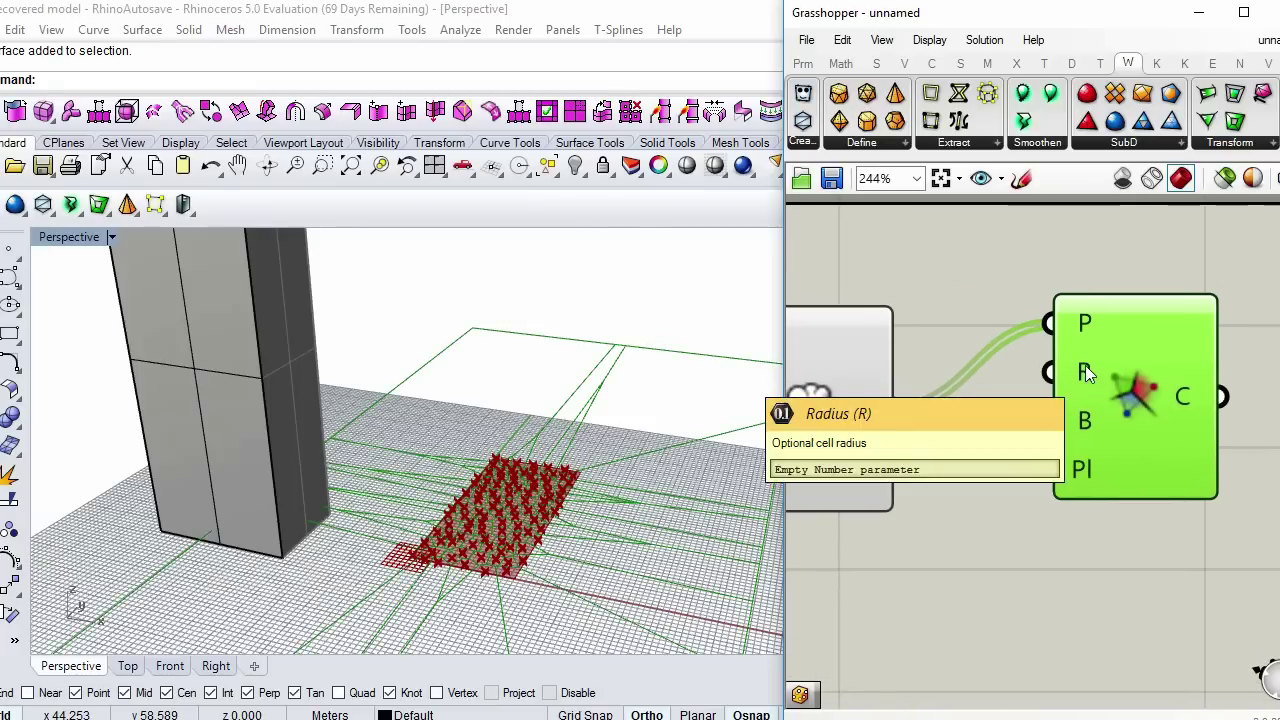
pyautogui.scroll(-2, 1085, 422)
pyautogui.scroll(-3, 1062, 428)
# - Connect the Rectangle's R output to the Voronoi component's B input as the diagram boundary
pyautogui.moveTo(1050, 421); pyautogui.dragTo(925, 417)
pyautogui.scroll(2, 962, 439)
pyautogui.click(505, 577)
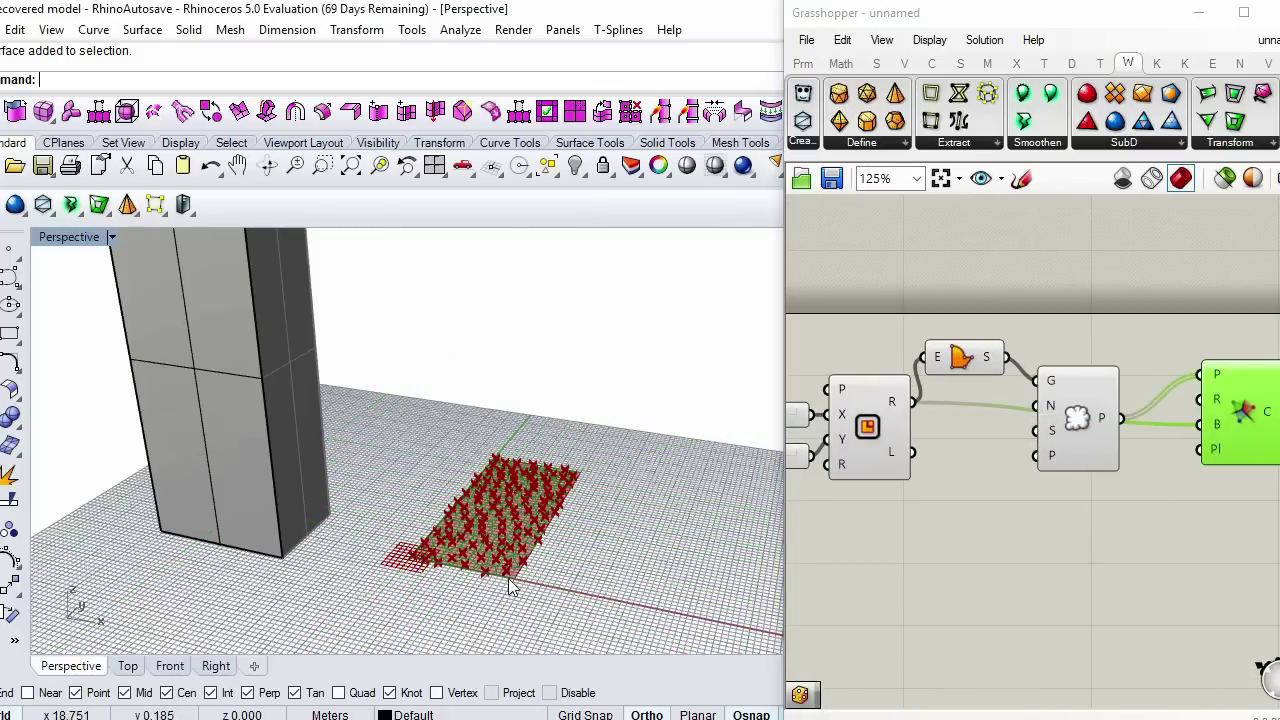
pyautogui.scroll(5, 517, 578)
pyautogui.scroll(-5, 532, 566)
# - Tidy the definition by moving Populate Geometry below the Boundary Surfaces component and shifting Voronoi slightly down
pyautogui.moveTo(1074, 419); pyautogui.dragTo(1064, 486)
pyautogui.moveTo(1081, 461); pyautogui.dragTo(978, 447, button='right')
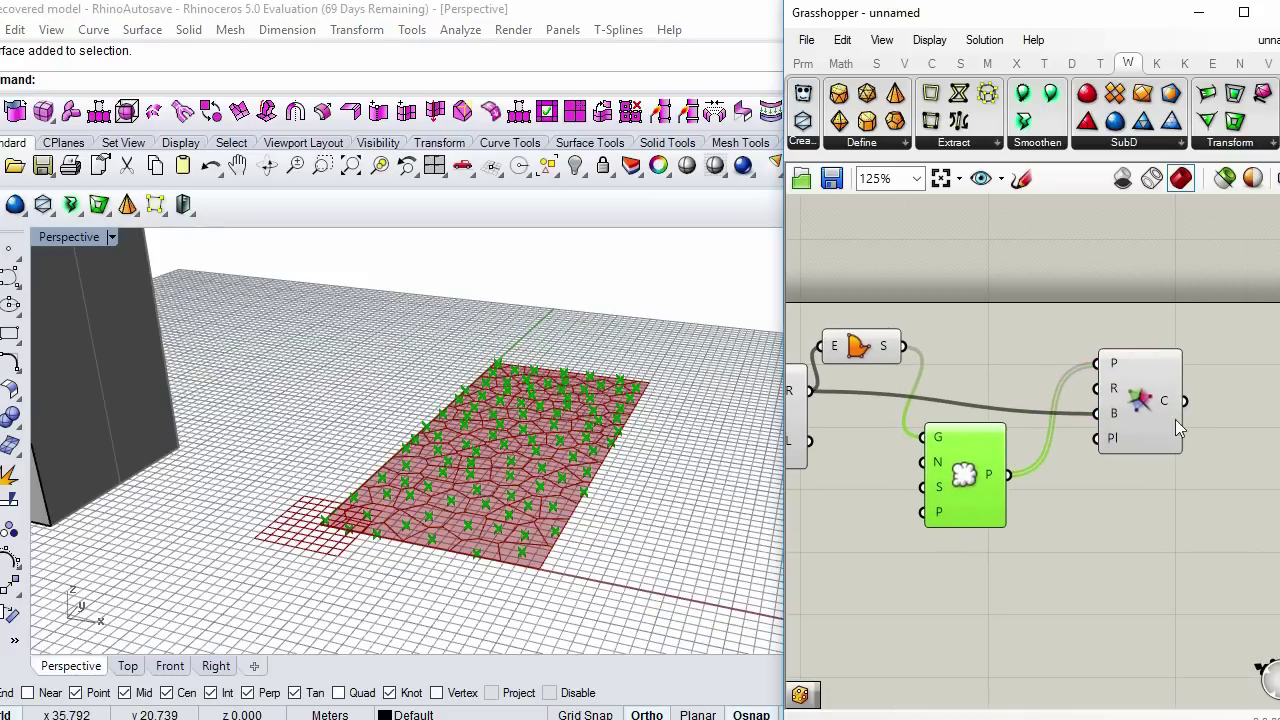
pyautogui.moveTo(1126, 431); pyautogui.dragTo(1111, 451)
pyautogui.scroll(-1, 1091, 468)
pyautogui.moveTo(1064, 505); pyautogui.dragTo(1034, 394, button='right')
pyautogui.click(1038, 403)
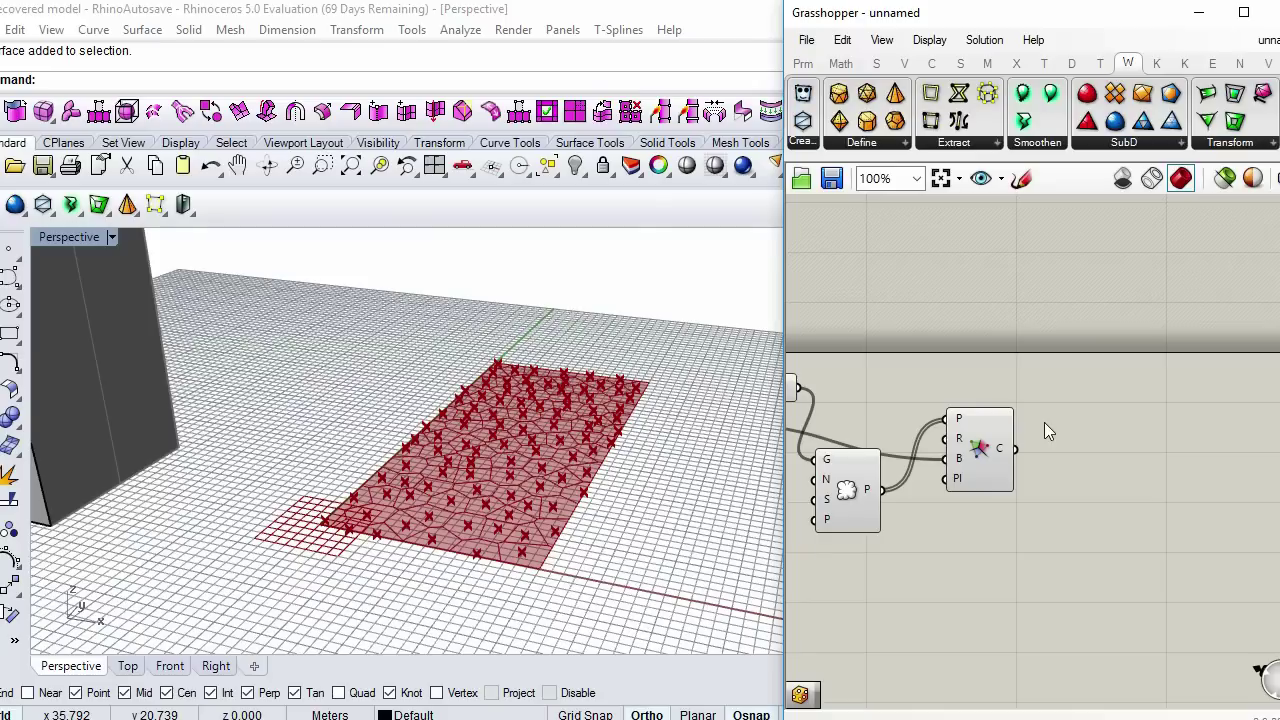
# - Add a Bounding Box component above the Voronoi component and connect the Voronoi cells to its C input
pyautogui.doubleClick(1044, 422)
pyautogui.write('bb')
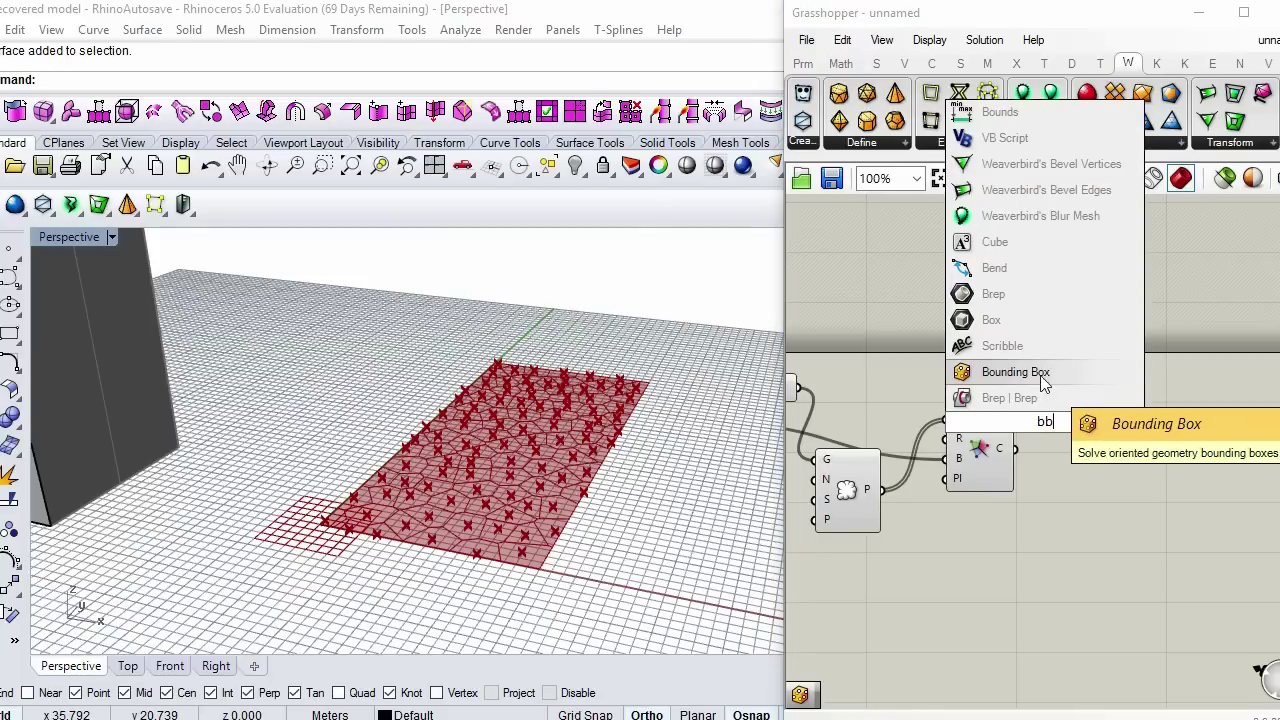
pyautogui.click(1043, 377)
pyautogui.moveTo(1052, 416); pyautogui.dragTo(1097, 372)
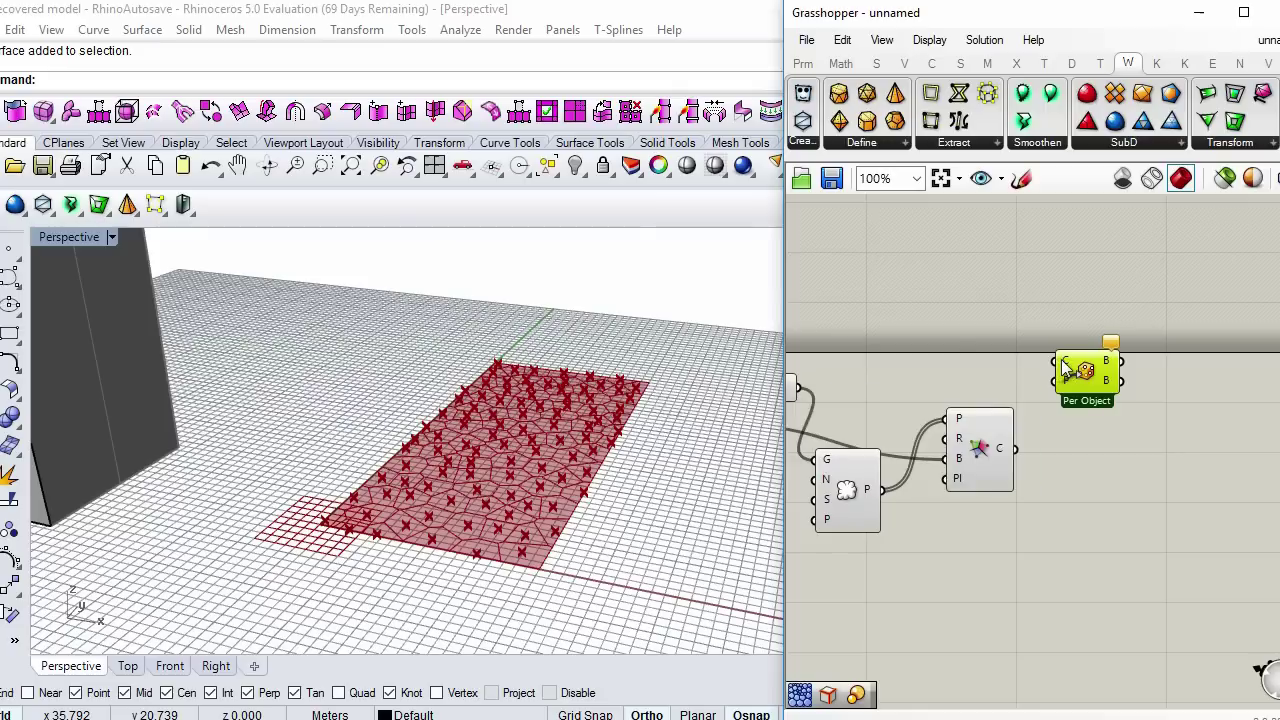
pyautogui.moveTo(1066, 362); pyautogui.dragTo(1015, 448)
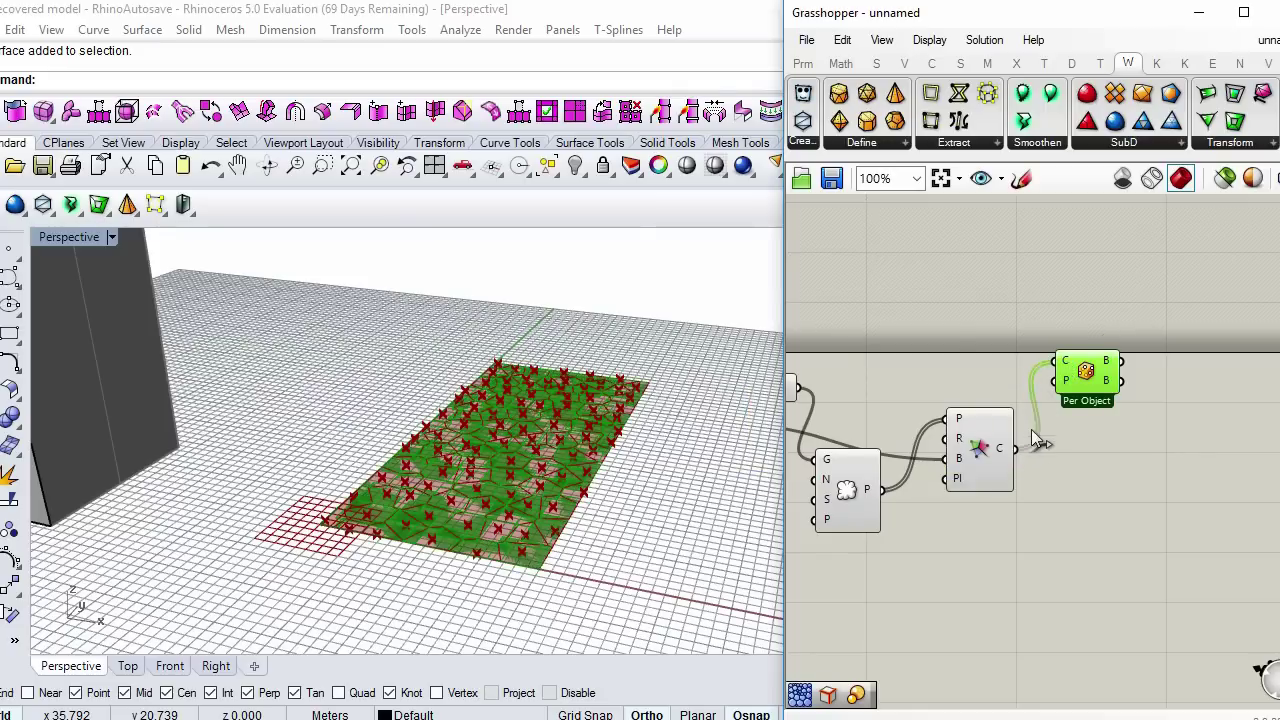
pyautogui.scroll(2, 559, 516)
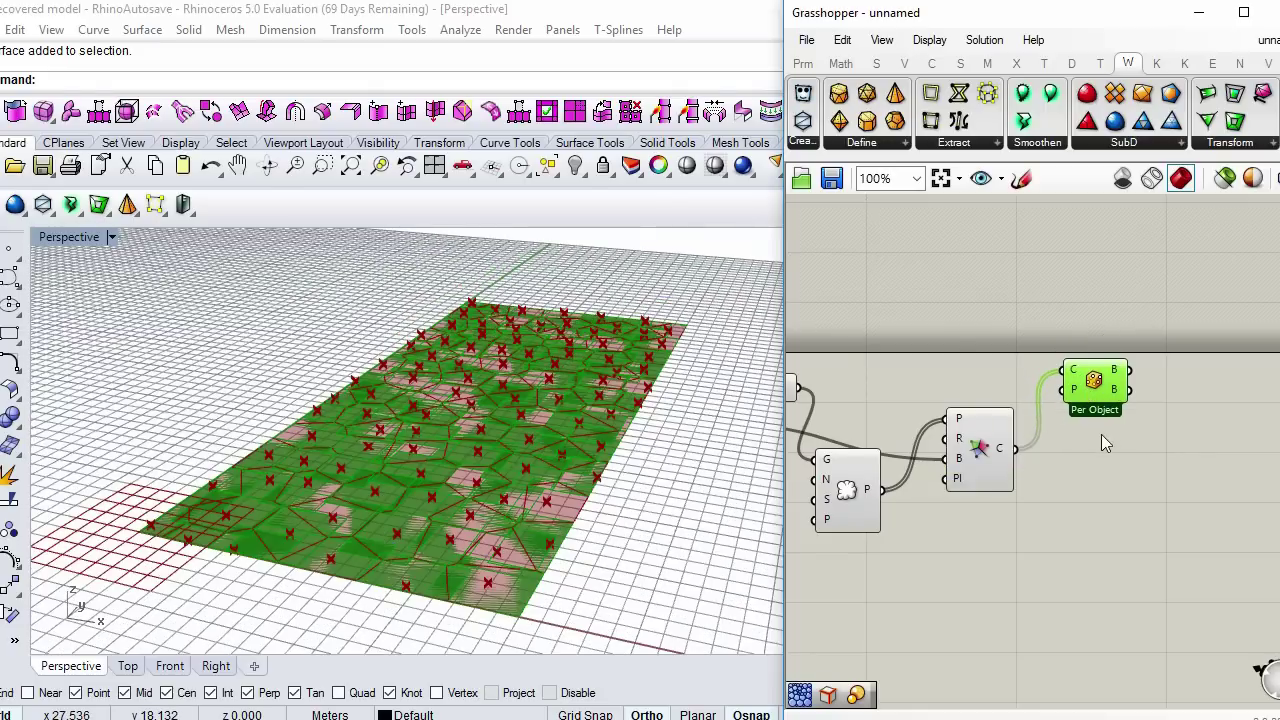
pyautogui.scroll(2, 1102, 429)
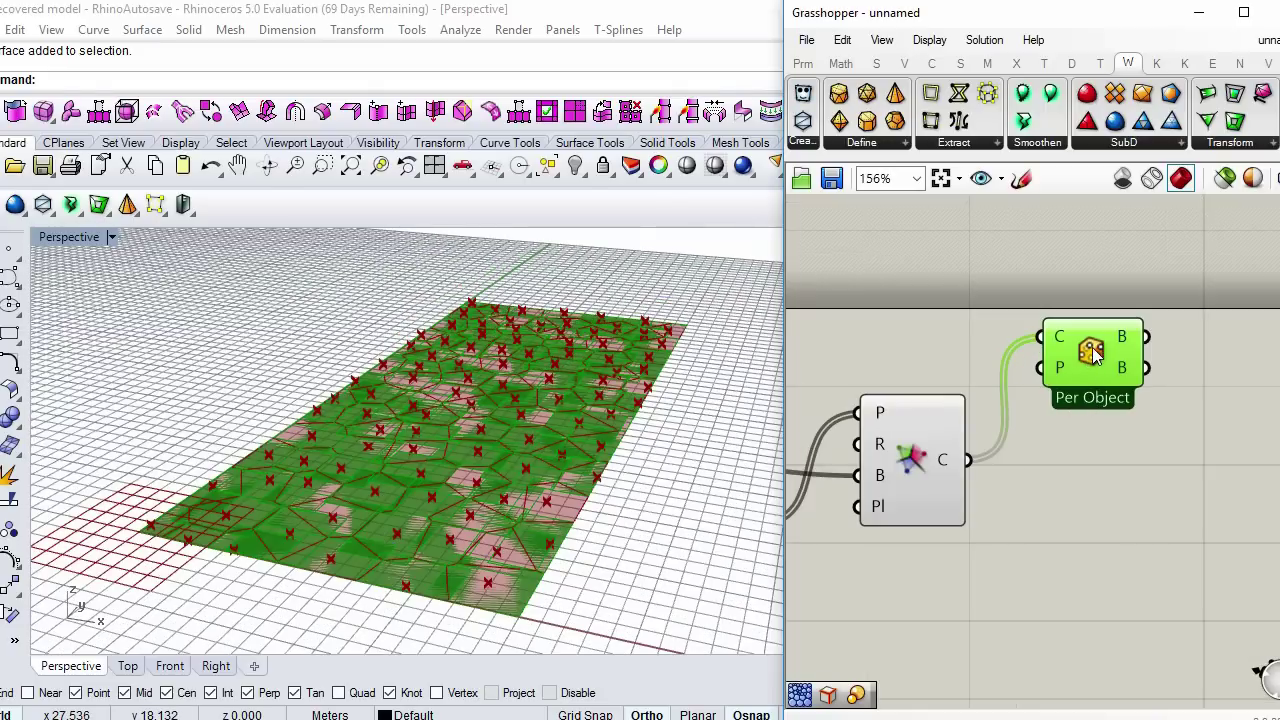
# - Switch the Bounding Box component from Per Object to Union Box
pyautogui.rightClick(1094, 355)
pyautogui.click(1140, 473)
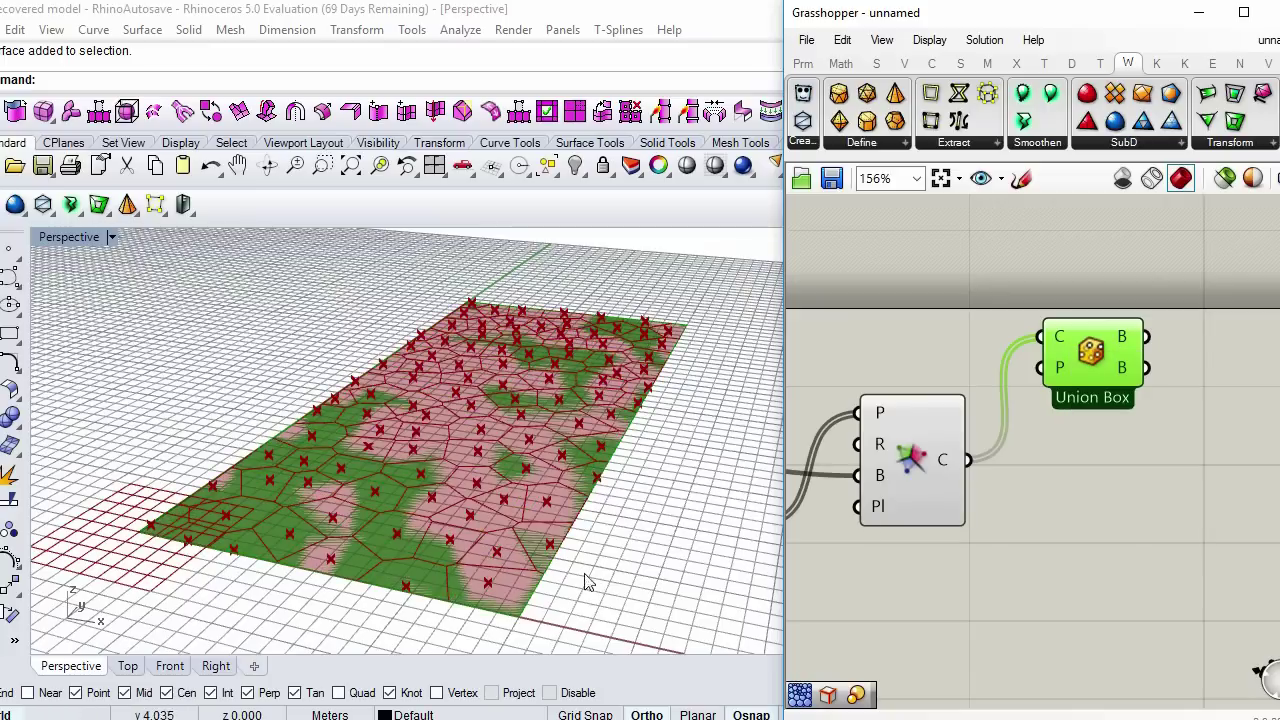
# - Turn off the preview of the Rectangle, Boundary Surfaces and Populate Geometry components
pyautogui.scroll(-4, 1000, 409)
pyautogui.moveTo(995, 500); pyautogui.dragTo(813, 325)
pyautogui.middleClick(893, 328)
pyautogui.click(946, 275)
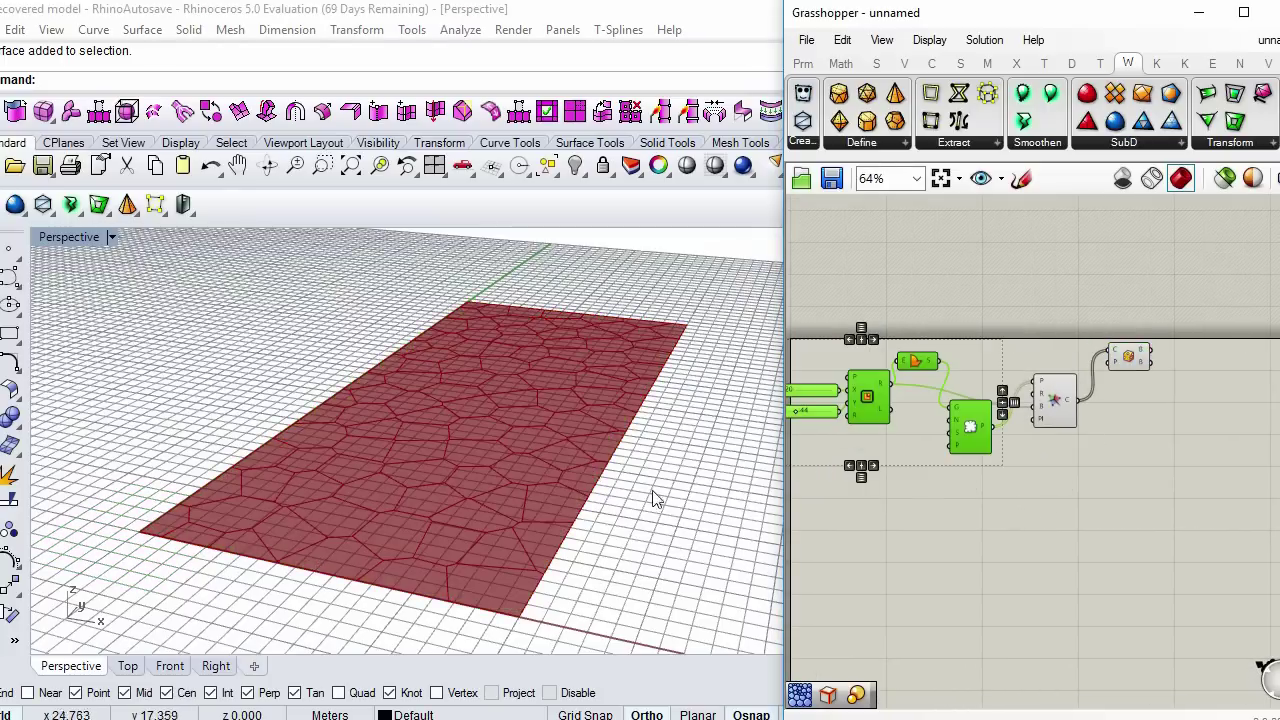
pyautogui.click(1000, 440)
# - Move the Bounding Box component higher on the canvas to free space beside the Voronoi component
pyautogui.moveTo(1137, 389); pyautogui.dragTo(1071, 394, button='right')
pyautogui.click(985, 402)
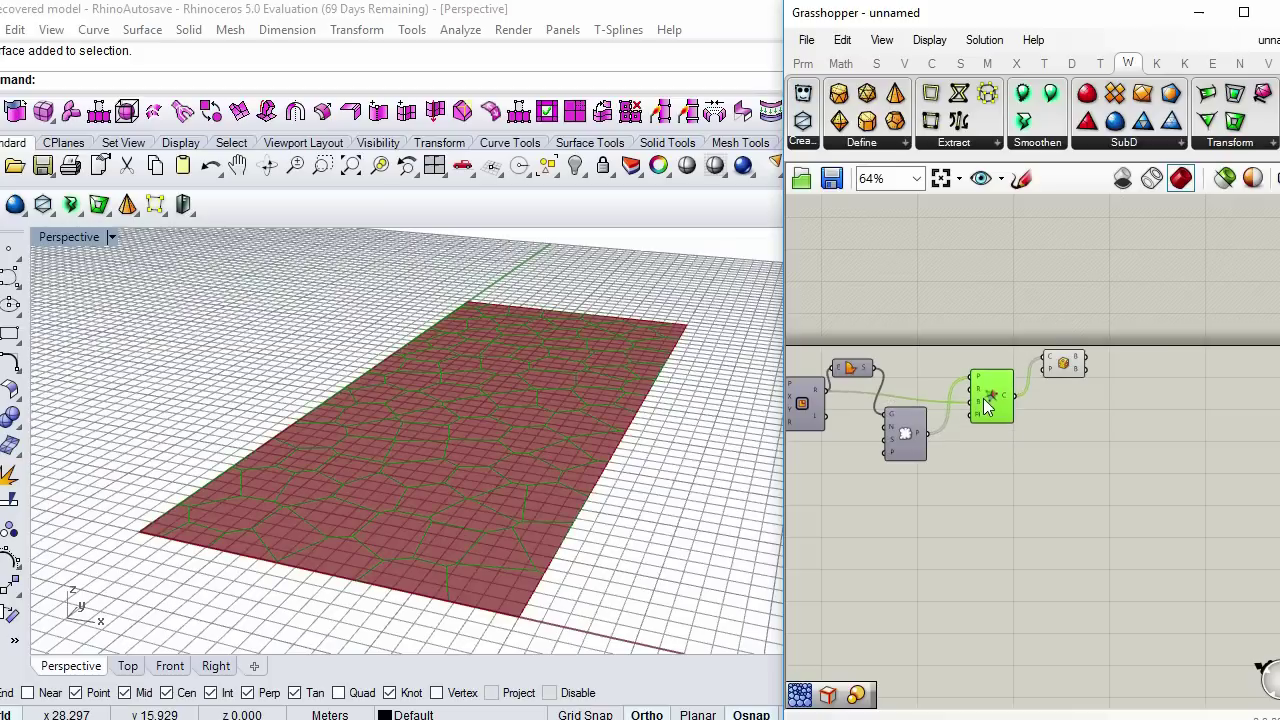
pyautogui.moveTo(1050, 368); pyautogui.dragTo(1062, 335)
pyautogui.scroll(3, 1047, 335)
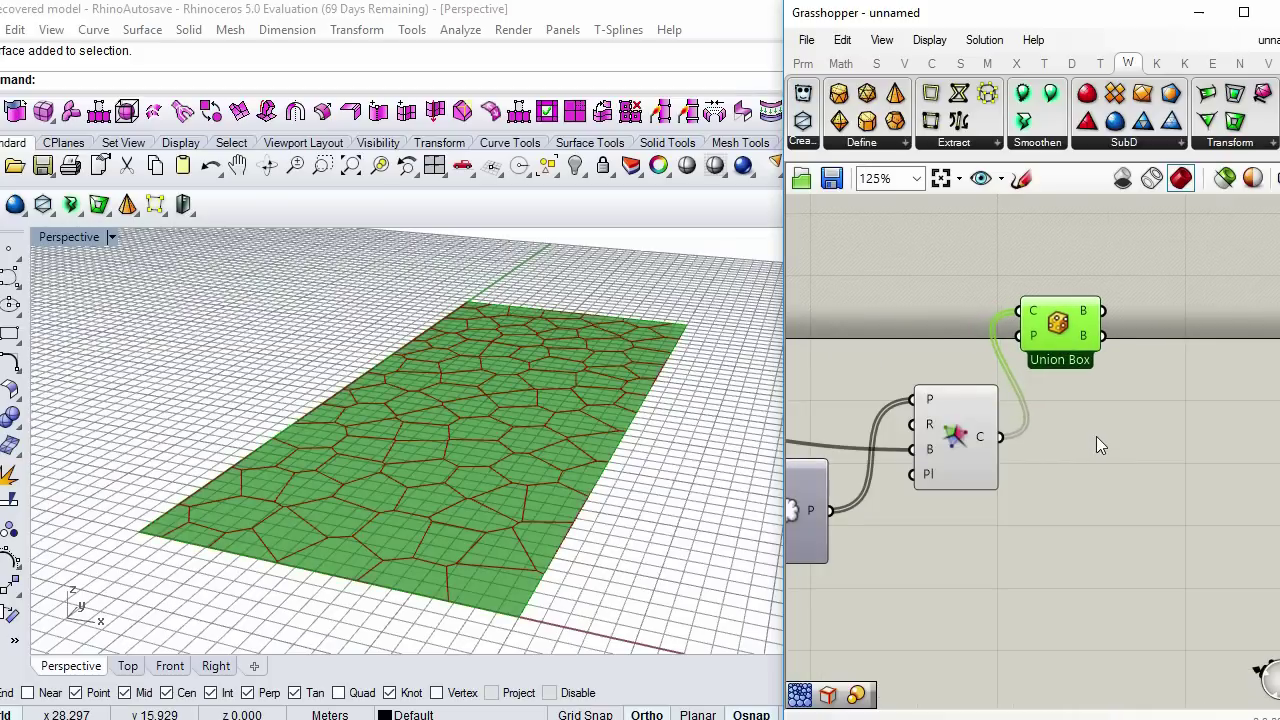
pyautogui.moveTo(1110, 442); pyautogui.dragTo(1073, 440, button='right')
pyautogui.click(1108, 434)
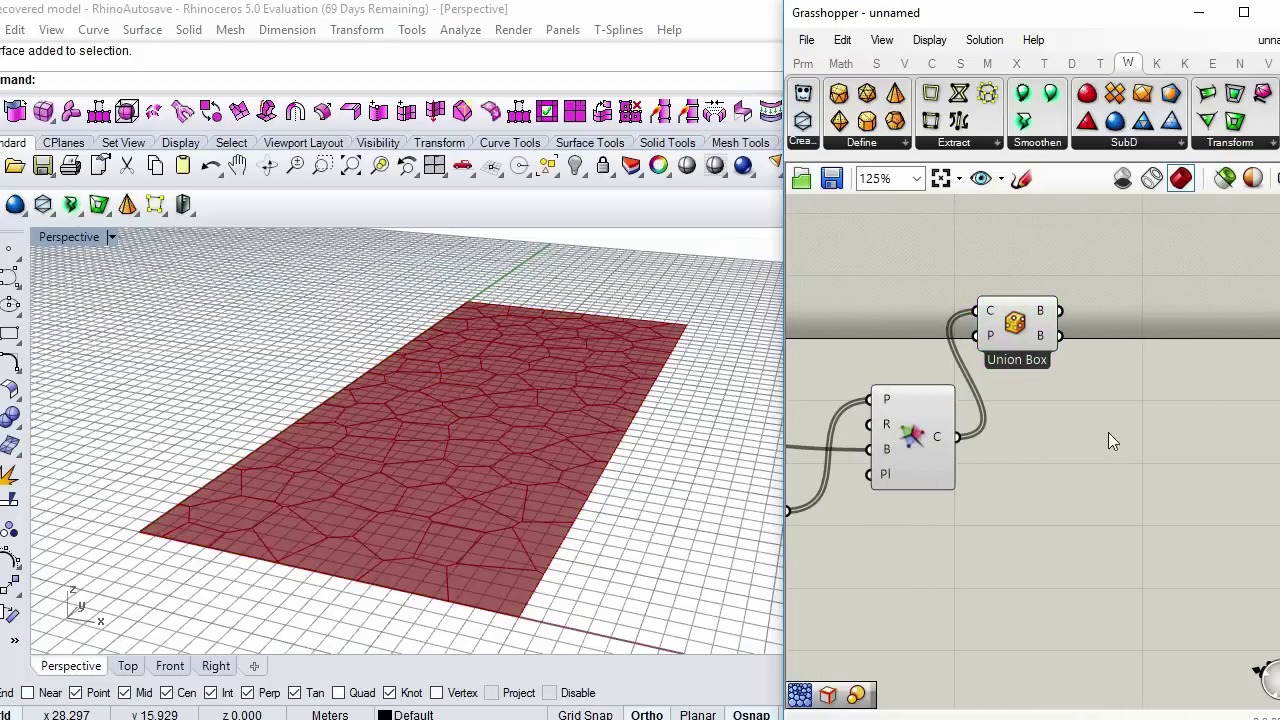
# - Add an Area component and connect the Voronoi cells output to its G input
pyautogui.doubleClick(1108, 432)
pyautogui.write('area')
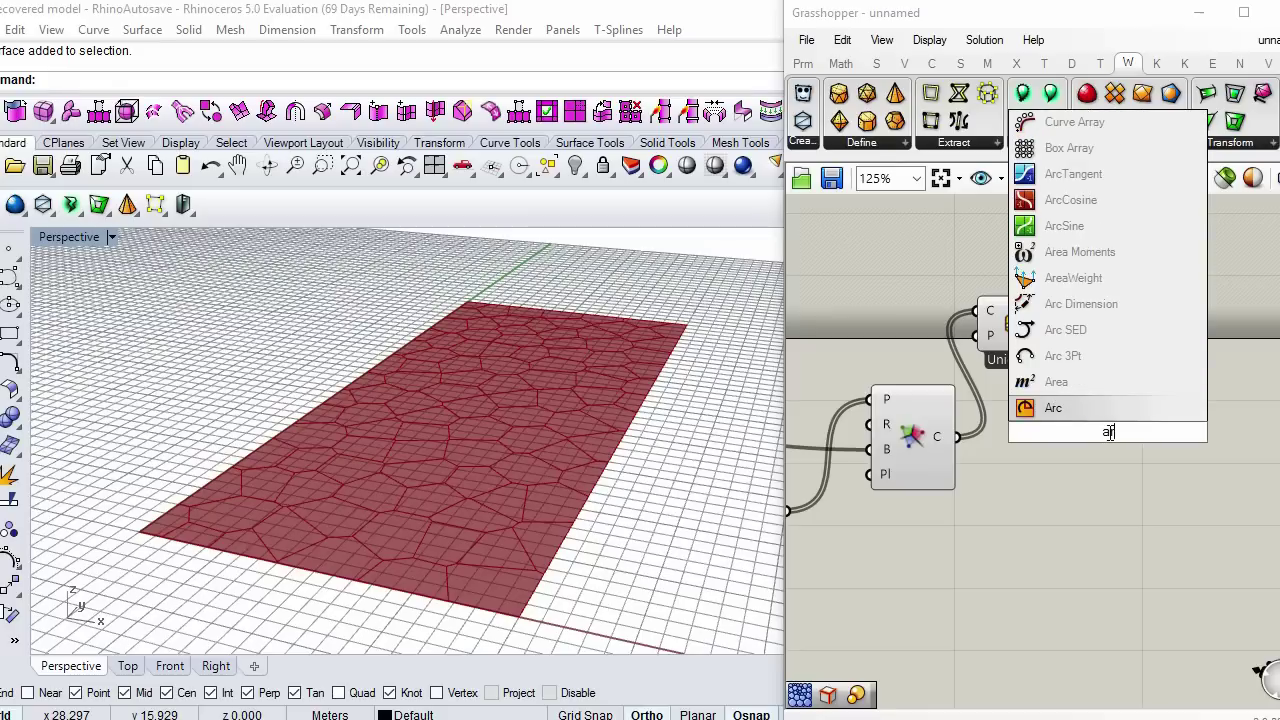
pyautogui.press('Return')
pyautogui.moveTo(958, 438); pyautogui.dragTo(1117, 512)
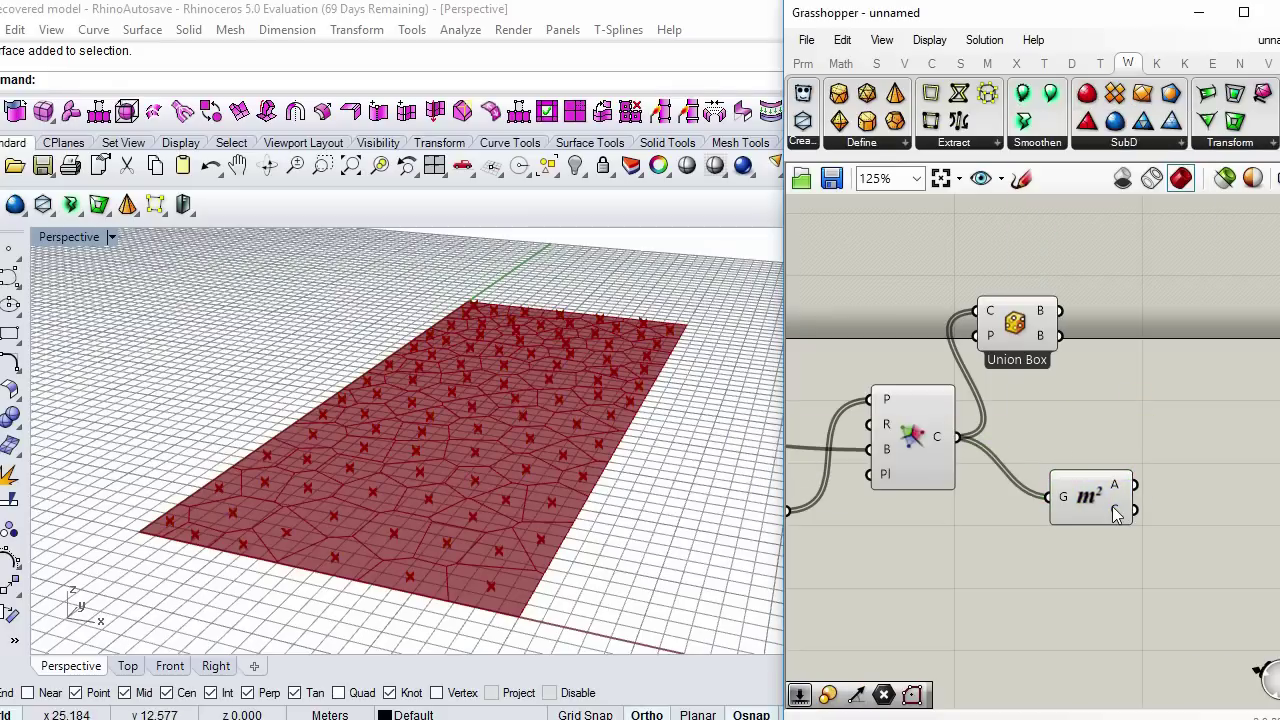
# - Add a Scale component, feeding the Voronoi cells into its G input and the Area centroids into its C input
pyautogui.moveTo(1117, 540); pyautogui.dragTo(1058, 550, button='right')
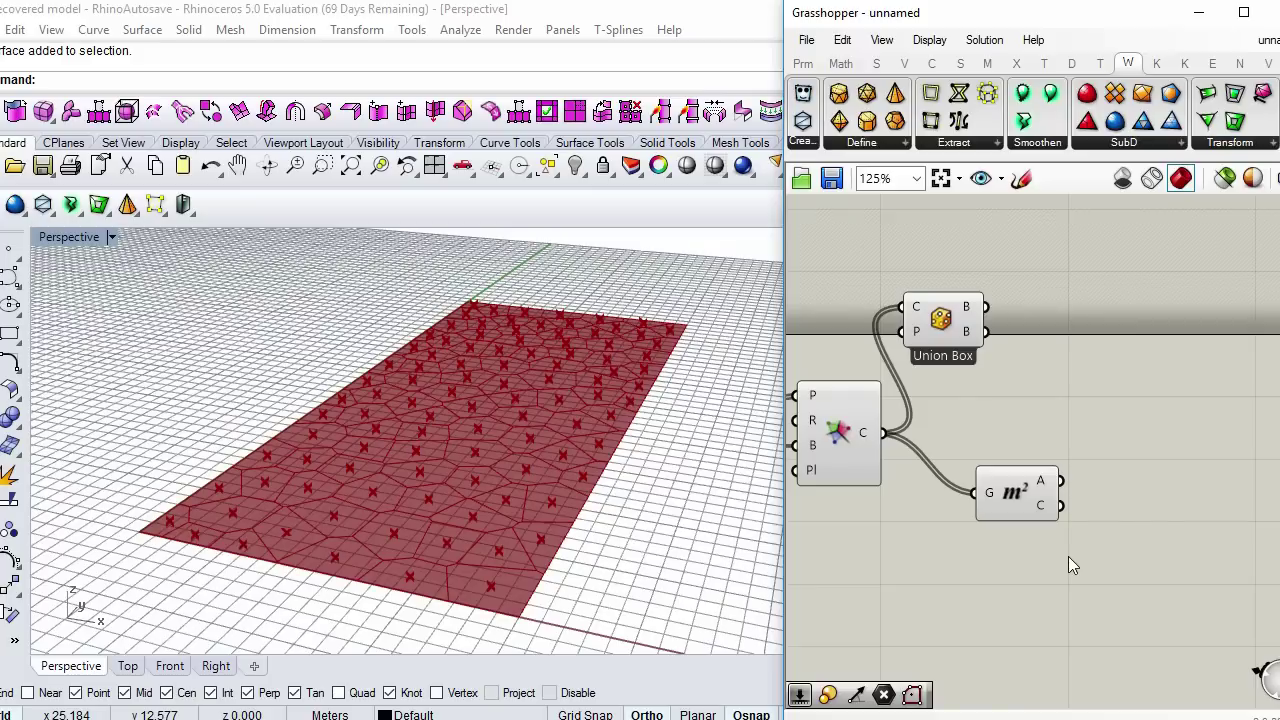
pyautogui.doubleClick(1068, 556)
pyautogui.write('scale')
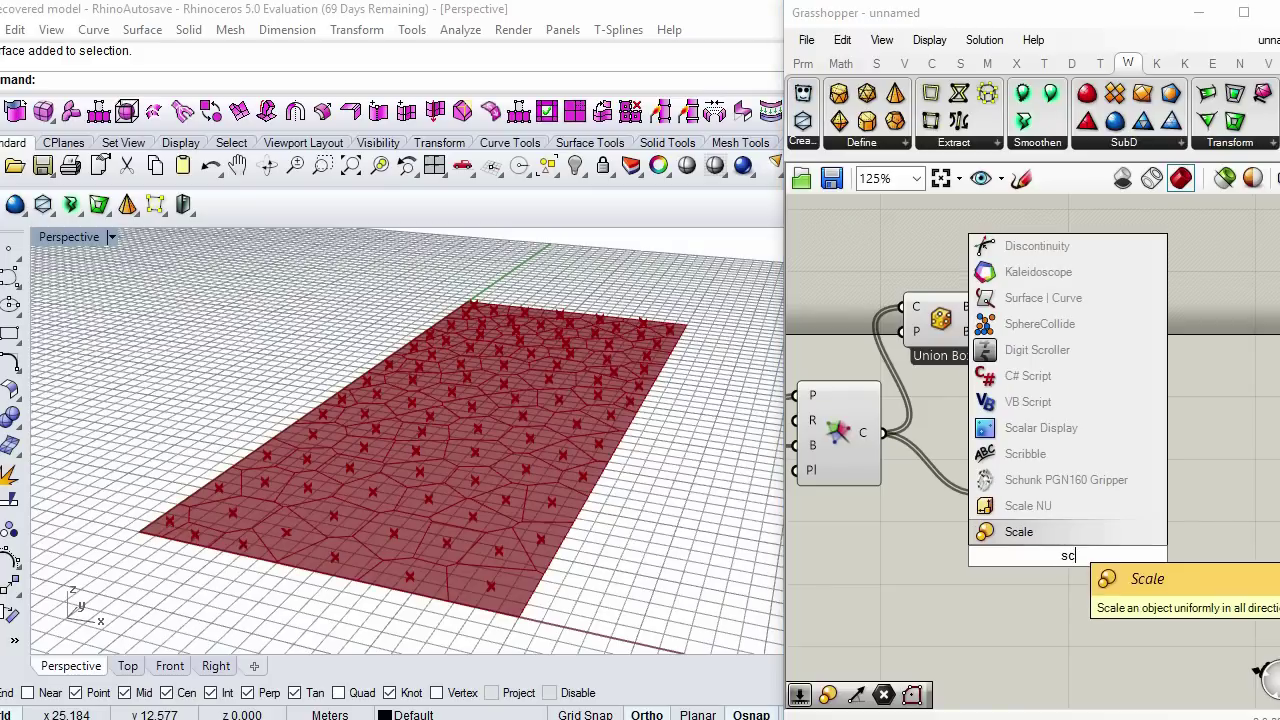
pyautogui.press('Return')
pyautogui.moveTo(1077, 564); pyautogui.dragTo(1124, 500)
pyautogui.moveTo(1002, 452); pyautogui.dragTo(889, 433)
pyautogui.moveTo(1129, 516); pyautogui.dragTo(1103, 479)
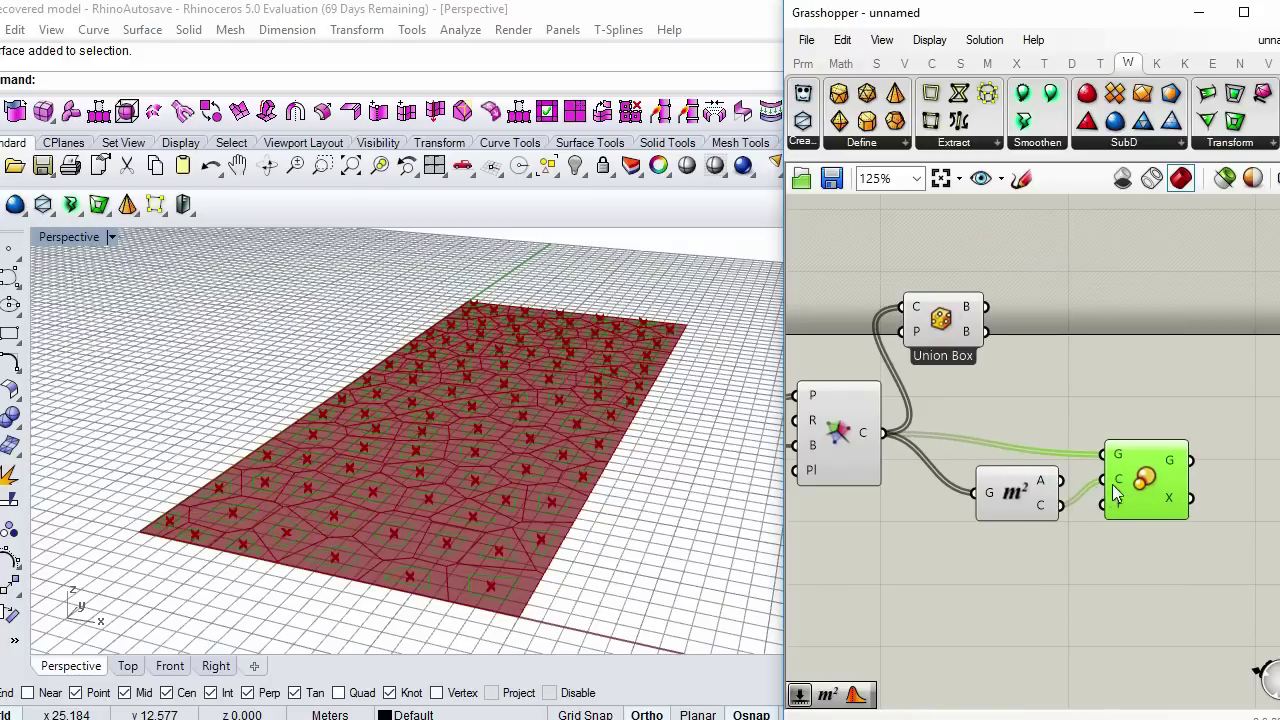
# - Add a two-decimal number slider, connect it to the Scale component's F input and set the factor to 0.70
pyautogui.scroll(5, 551, 560)
pyautogui.click(992, 587)
pyautogui.doubleClick(992, 587)
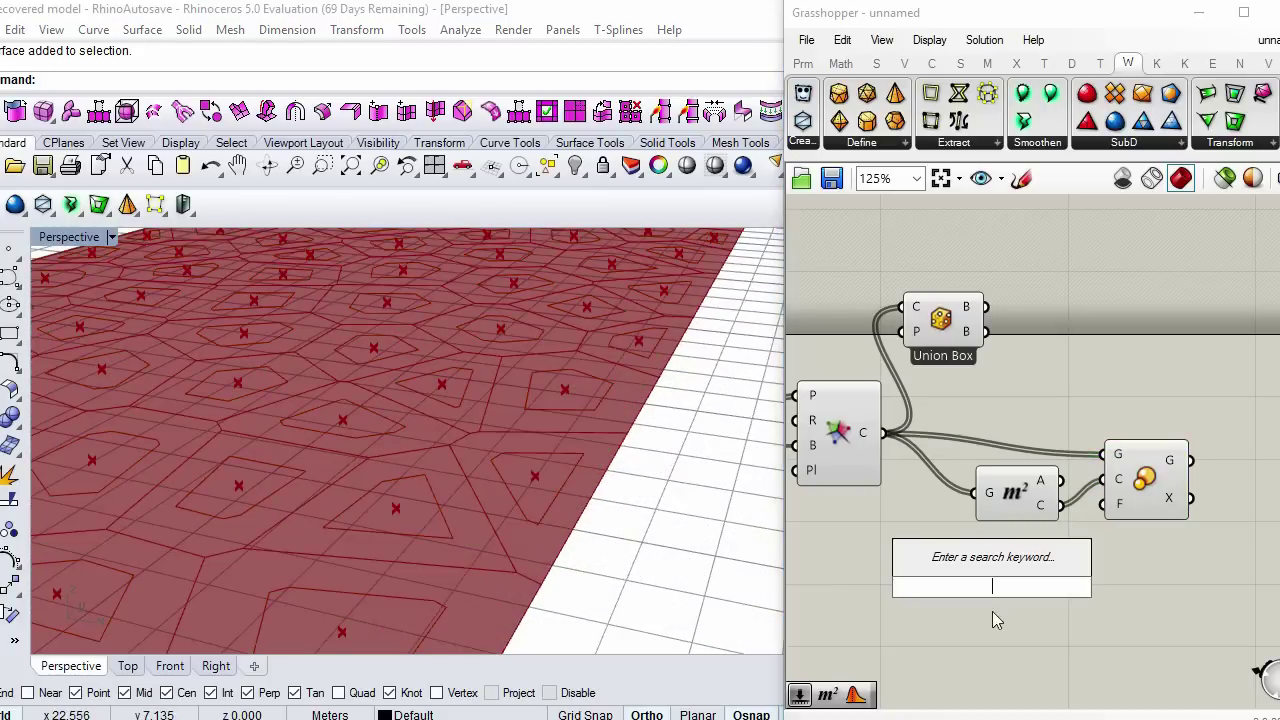
pyautogui.write('0.99')
pyautogui.press('Return')
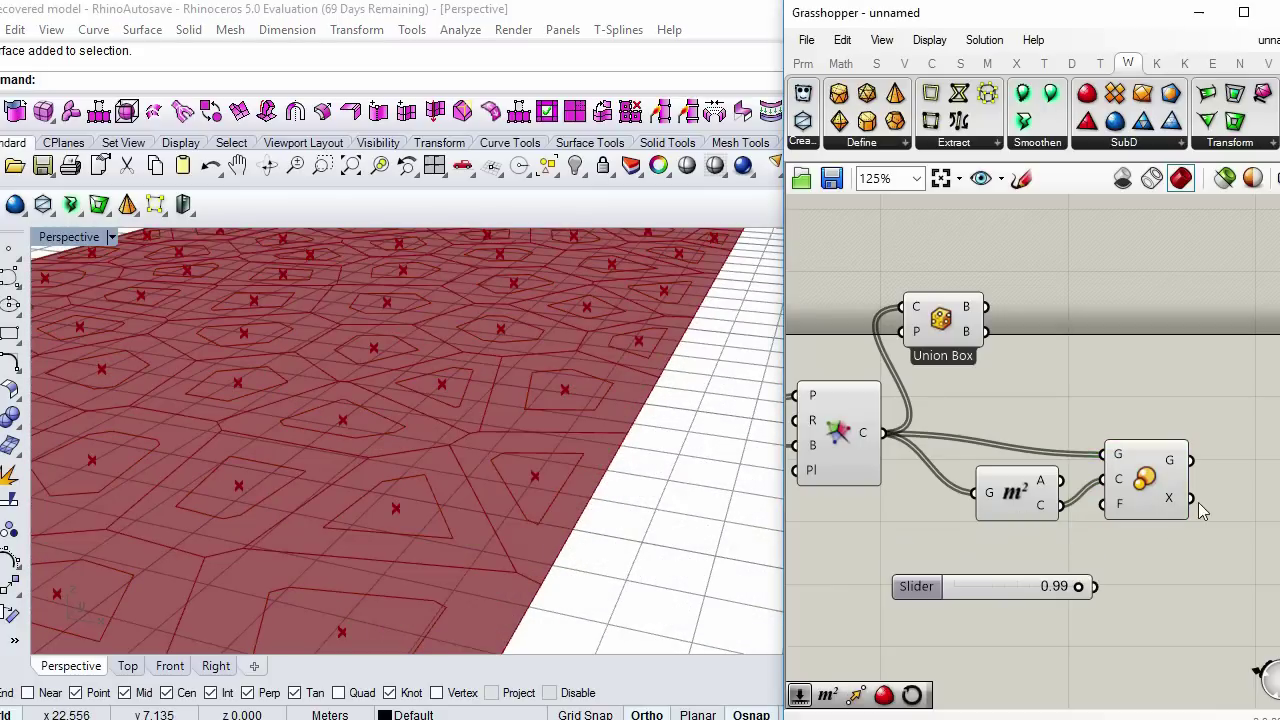
pyautogui.moveTo(1110, 510); pyautogui.dragTo(1017, 553)
pyautogui.click(1010, 505)
pyautogui.click(1145, 480)
pyautogui.click(1132, 358)
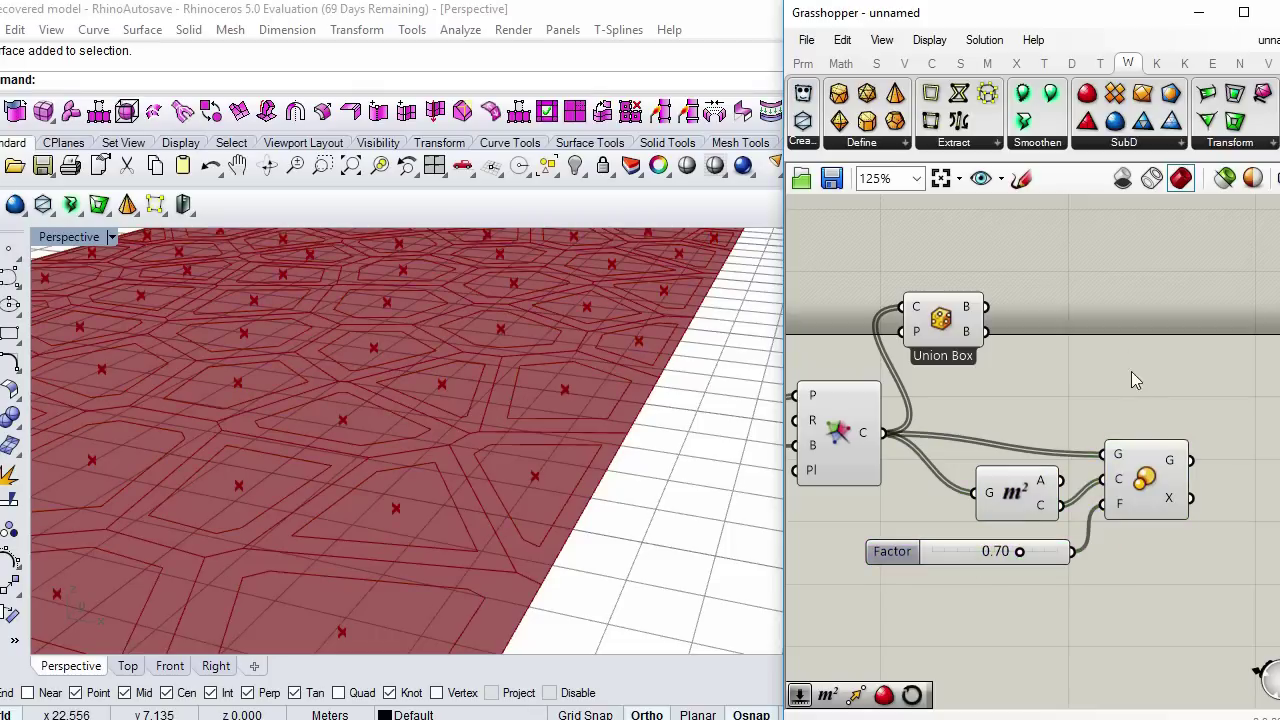
# - Add a Map to Surface component, connecting the scaled cells to its C input and the Union Box's lower B output to S
pyautogui.moveTo(1209, 427); pyautogui.dragTo(1100, 428, button='right')
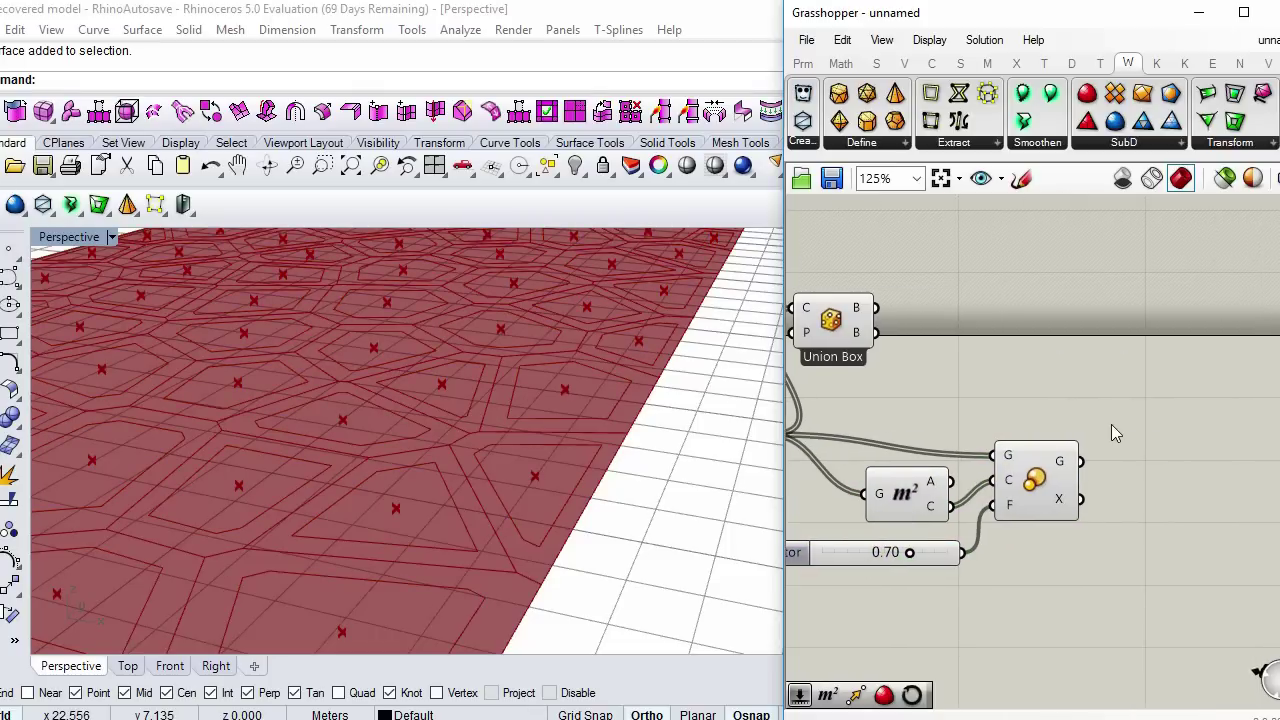
pyautogui.doubleClick(1111, 424)
pyautogui.write('map')
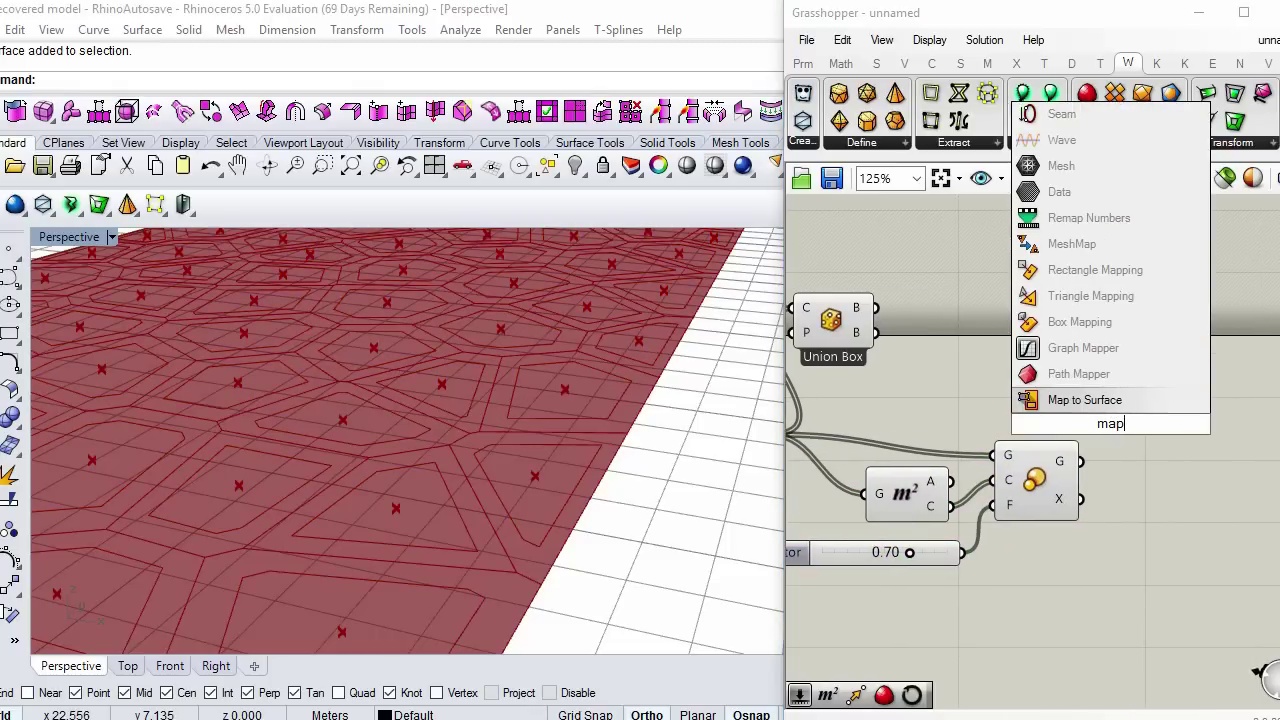
pyautogui.click(1084, 400)
pyautogui.moveTo(1095, 425); pyautogui.dragTo(1165, 478)
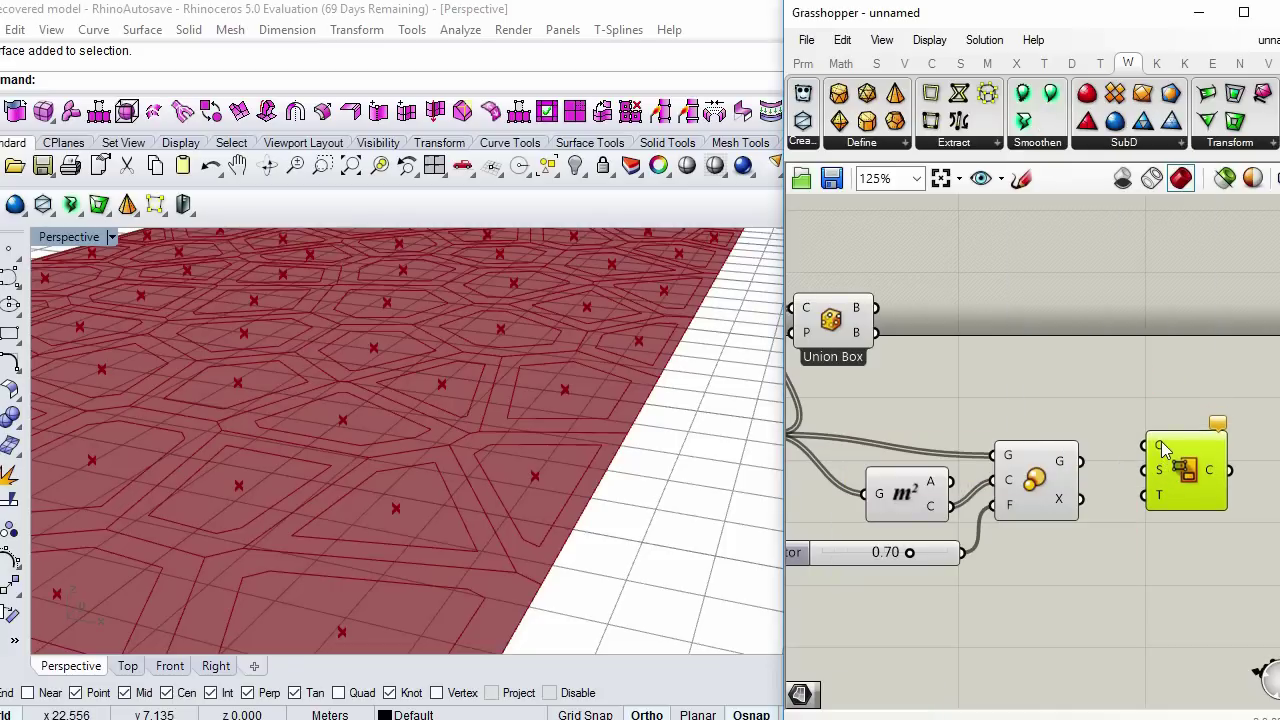
pyautogui.moveTo(1078, 466); pyautogui.dragTo(1150, 446)
pyautogui.moveTo(875, 333); pyautogui.dragTo(1144, 470)
pyautogui.moveTo(1037, 485); pyautogui.dragTo(1037, 511)
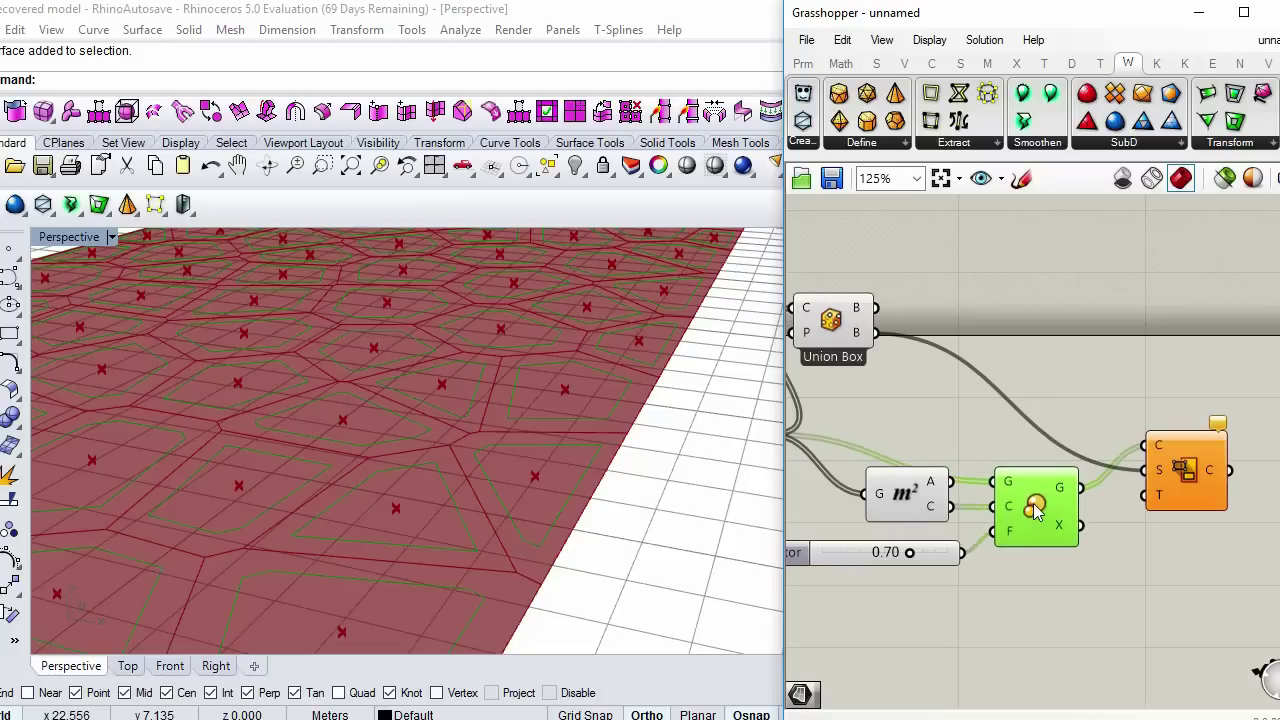
pyautogui.click(873, 402)
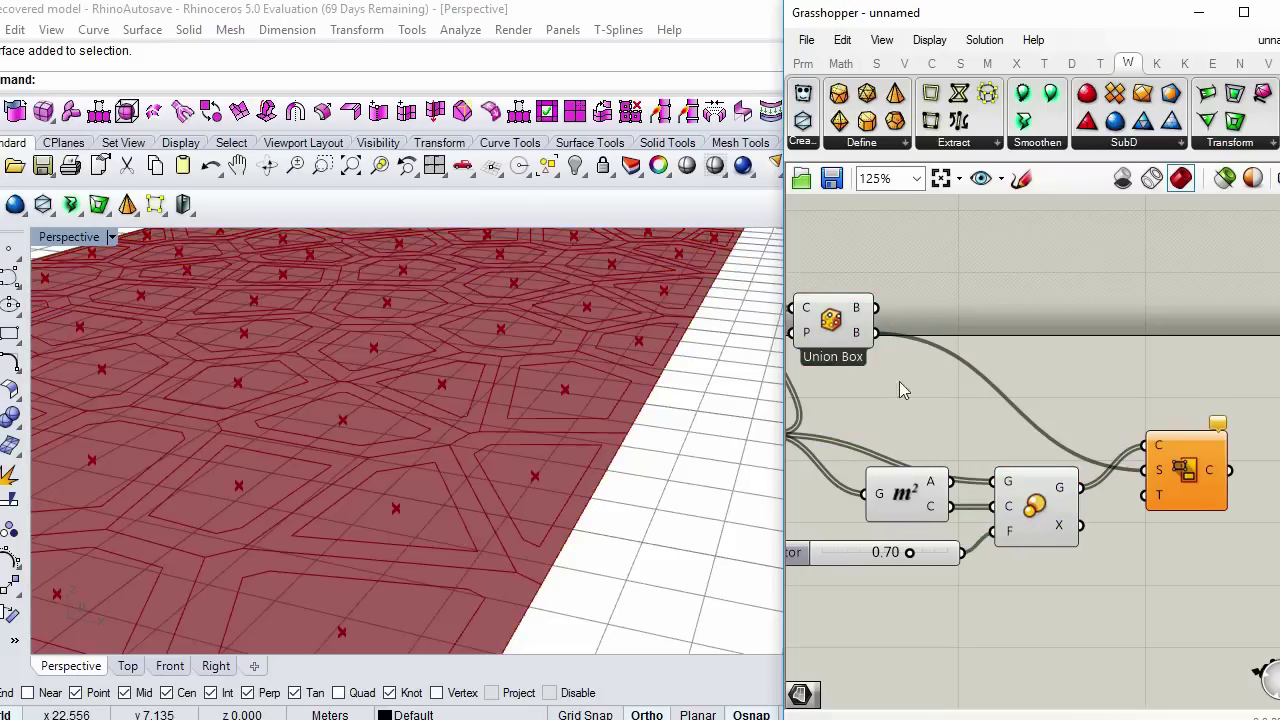
# - Add a Surface parameter and assign the tall box's front face in the Rhino viewport to it
pyautogui.moveTo(1155, 495); pyautogui.dragTo(880, 405)
pyautogui.scroll(-4, 1146, 515)
pyautogui.doubleClick(880, 405)
pyautogui.write('surf')
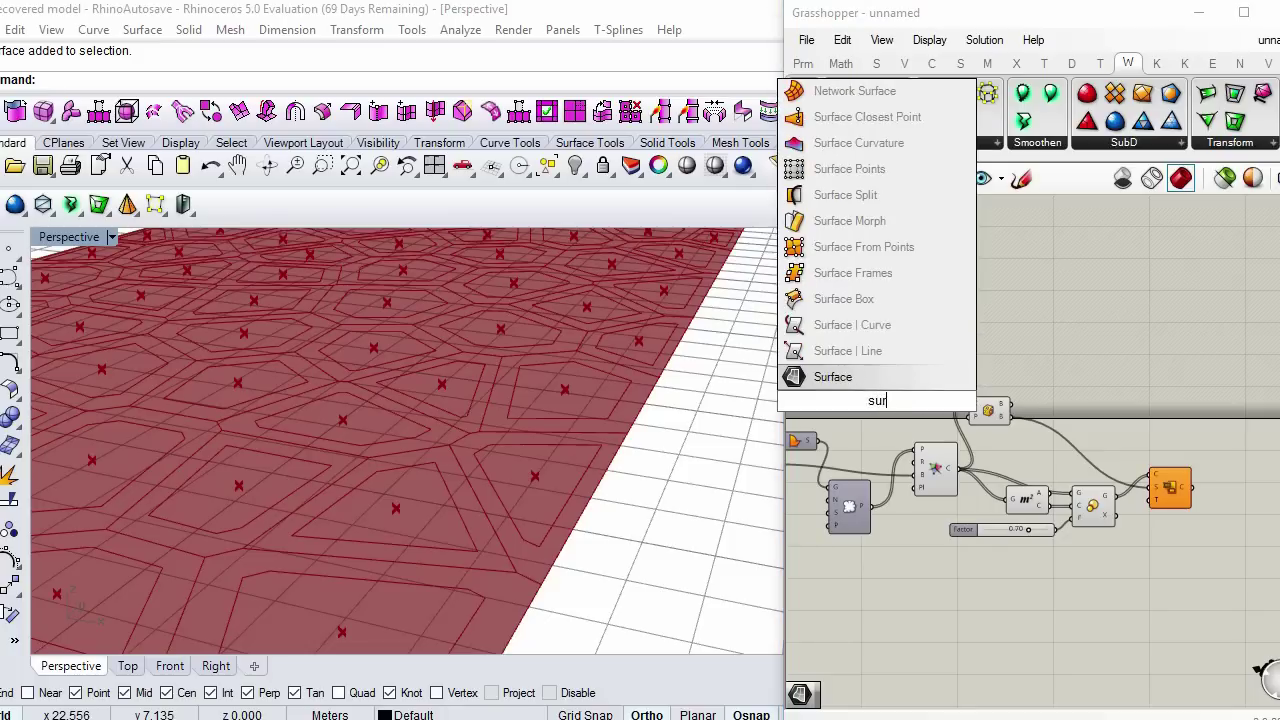
pyautogui.press('Return')
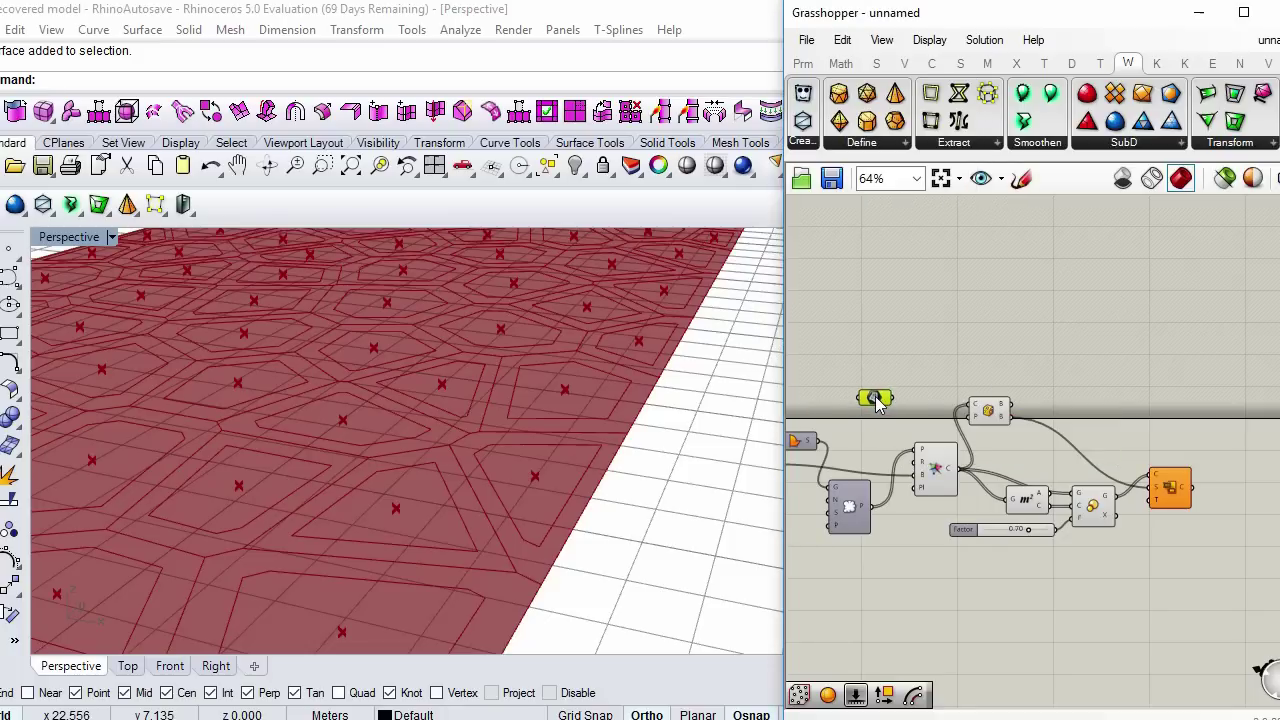
pyautogui.rightClick(877, 403)
pyautogui.click(979, 541)
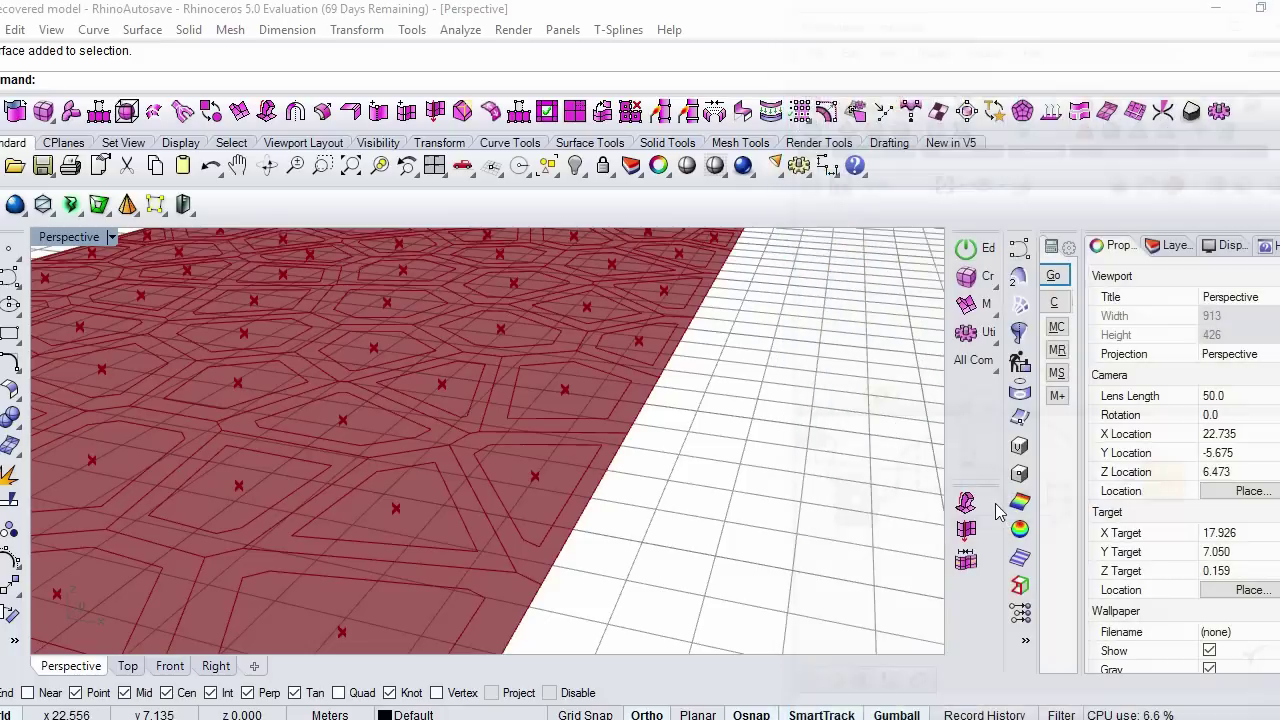
pyautogui.scroll(-6, 700, 460)
pyautogui.moveTo(544, 504); pyautogui.dragTo(537, 529, button='right')
pyautogui.click(537, 469)
# - Hide the original front face of the tall box in the Rhino viewport
pyautogui.click(537, 450)
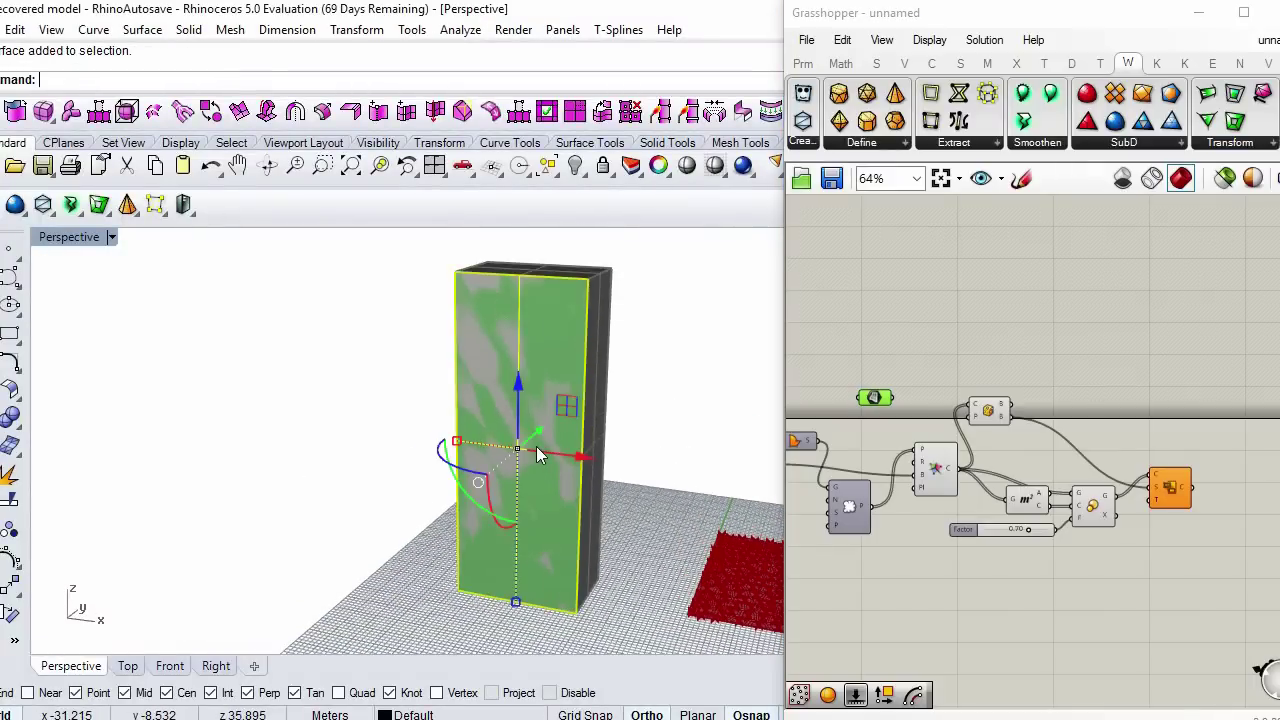
pyautogui.write('Hide')
pyautogui.press('Return')
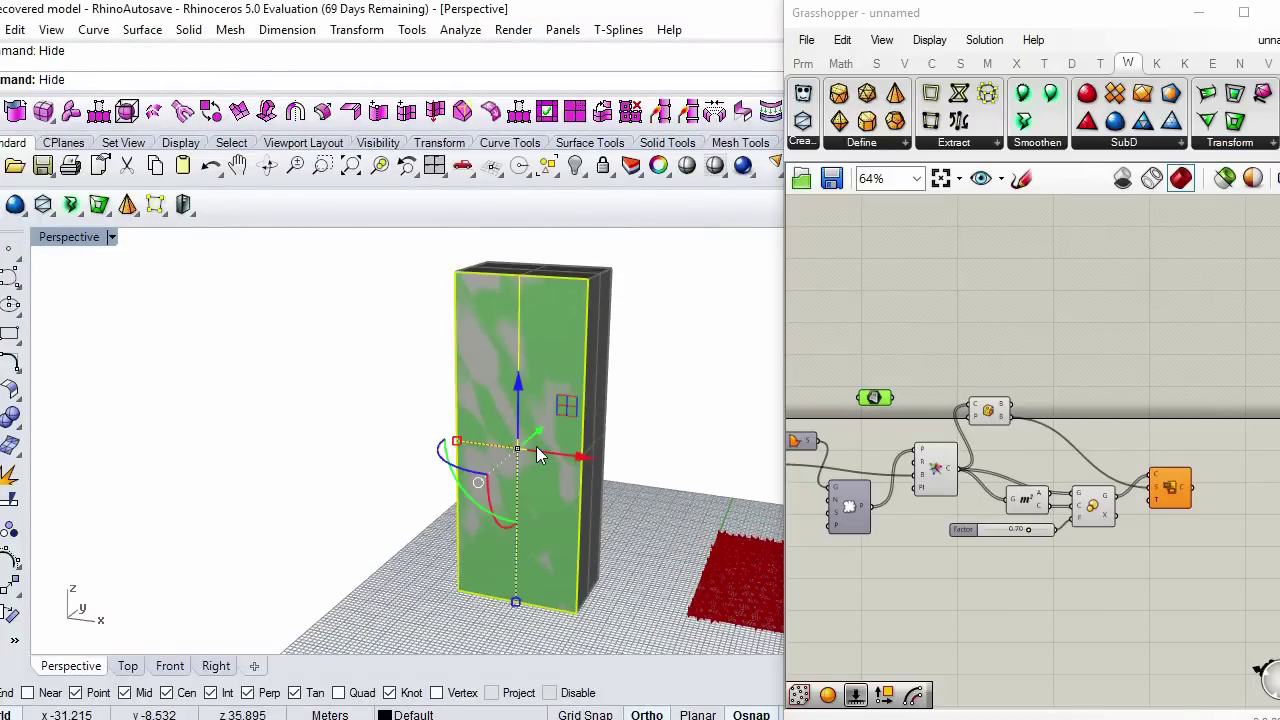
pyautogui.moveTo(536, 446)
pyautogui.mouseDown(button='right')
pyautogui.moveTo(483, 454)
pyautogui.moveTo(434, 415)
pyautogui.moveTo(534, 448)
pyautogui.mouseUp(button='right')
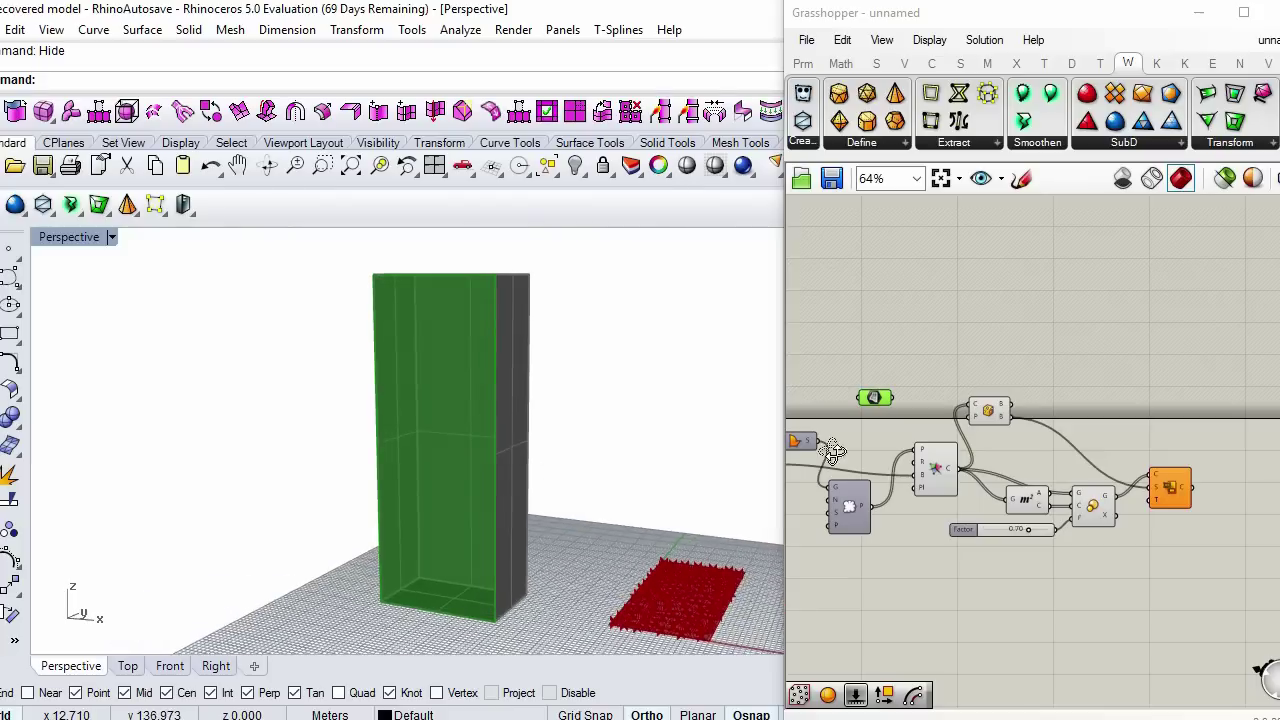
# - Connect the Surface parameter to the T input of the Map to Surface component
pyautogui.scroll(3, 889, 405)
pyautogui.scroll(-4, 890, 403)
pyautogui.moveTo(892, 399); pyautogui.dragTo(970, 480)
pyautogui.scroll(4, 972, 484)
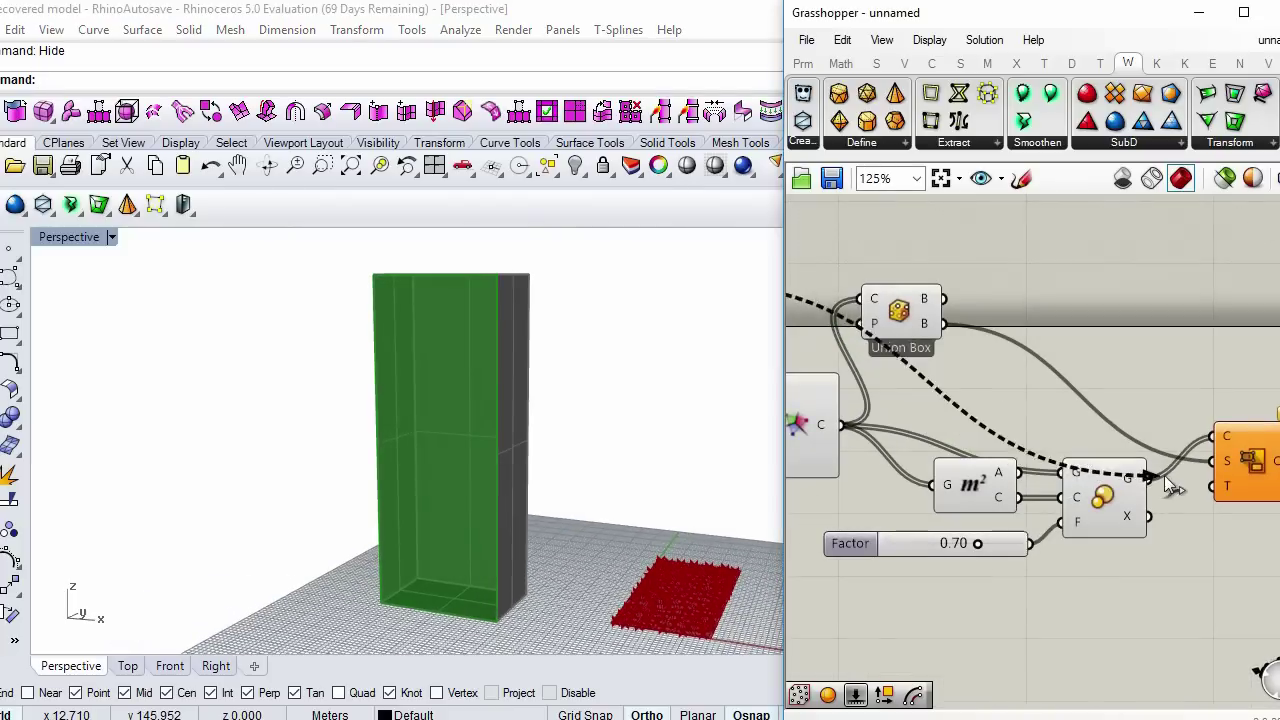
pyautogui.scroll(3, 478, 508)
pyautogui.scroll(-3, 475, 504)
pyautogui.moveTo(473, 496); pyautogui.dragTo(608, 500, button='right')
pyautogui.moveTo(1020, 474); pyautogui.dragTo(1006, 377, button='right')
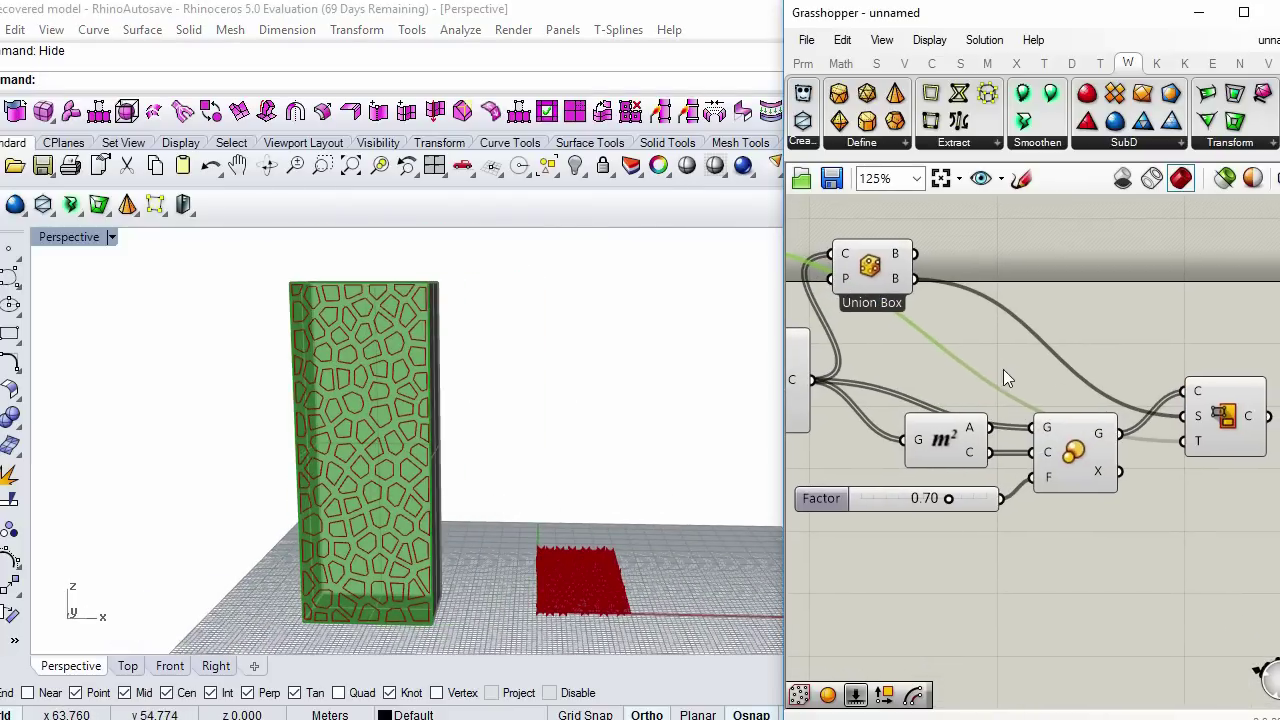
# - Move the Scale component slightly lower and the Map to Surface component slightly higher to tidy the wiring
pyautogui.moveTo(1087, 459); pyautogui.dragTo(1087, 475)
pyautogui.moveTo(1239, 426)
pyautogui.mouseDown()
pyautogui.moveTo(1229, 450)
pyautogui.moveTo(1216, 417)
pyautogui.mouseUp()
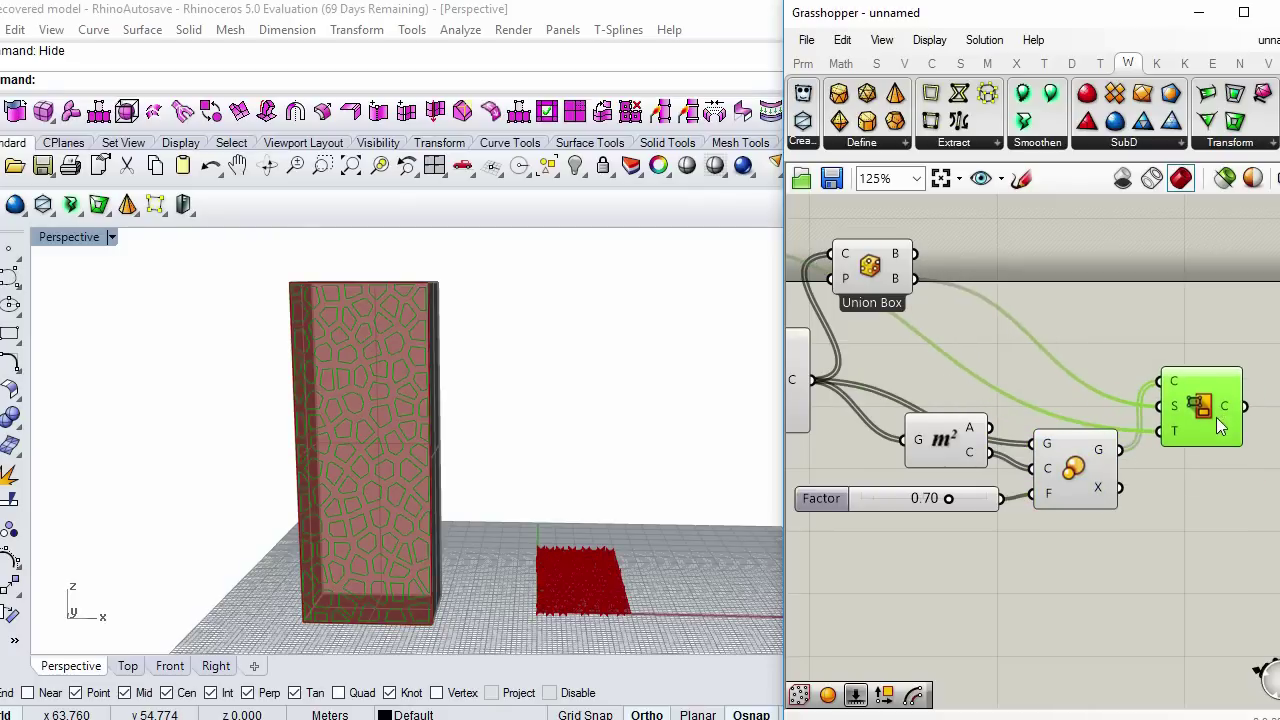
pyautogui.click(1194, 457)
pyautogui.moveTo(1159, 452); pyautogui.dragTo(1142, 510, button='right')
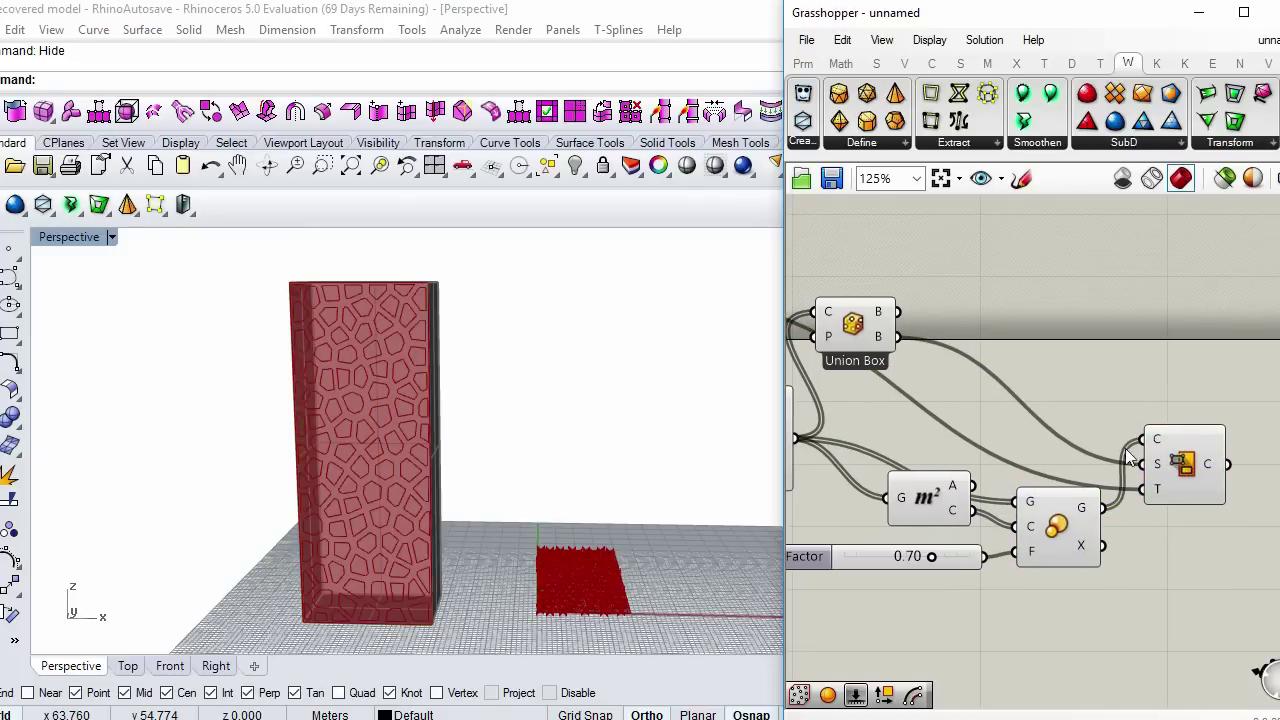
# - Duplicate the Map to Surface component above the original and feed the unscaled Voronoi cells into the copy's C input
pyautogui.click(1165, 453)
pyautogui.keyDown('alt'); pyautogui.moveTo(1165, 457); pyautogui.dragTo(1156, 342); pyautogui.keyUp('alt')
pyautogui.scroll(-2, 1141, 331)
pyautogui.scroll(1, 1143, 338)
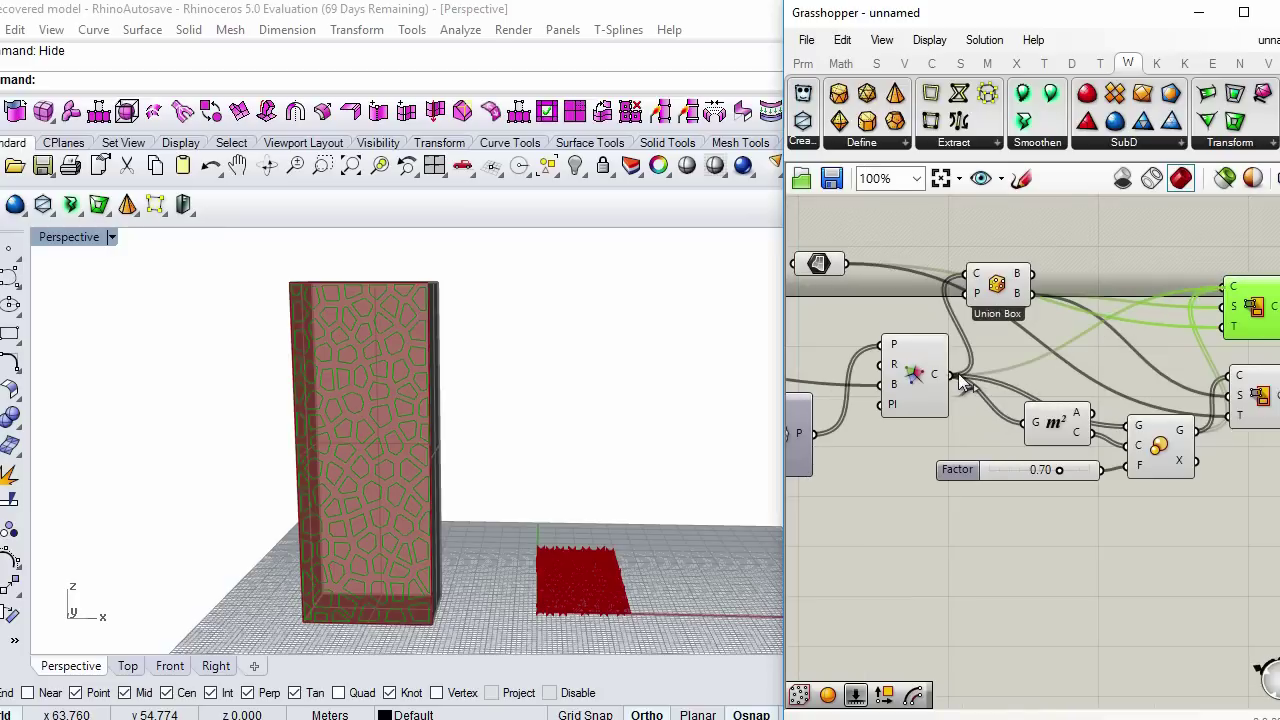
pyautogui.moveTo(1248, 350); pyautogui.dragTo(1058, 371, button='right')
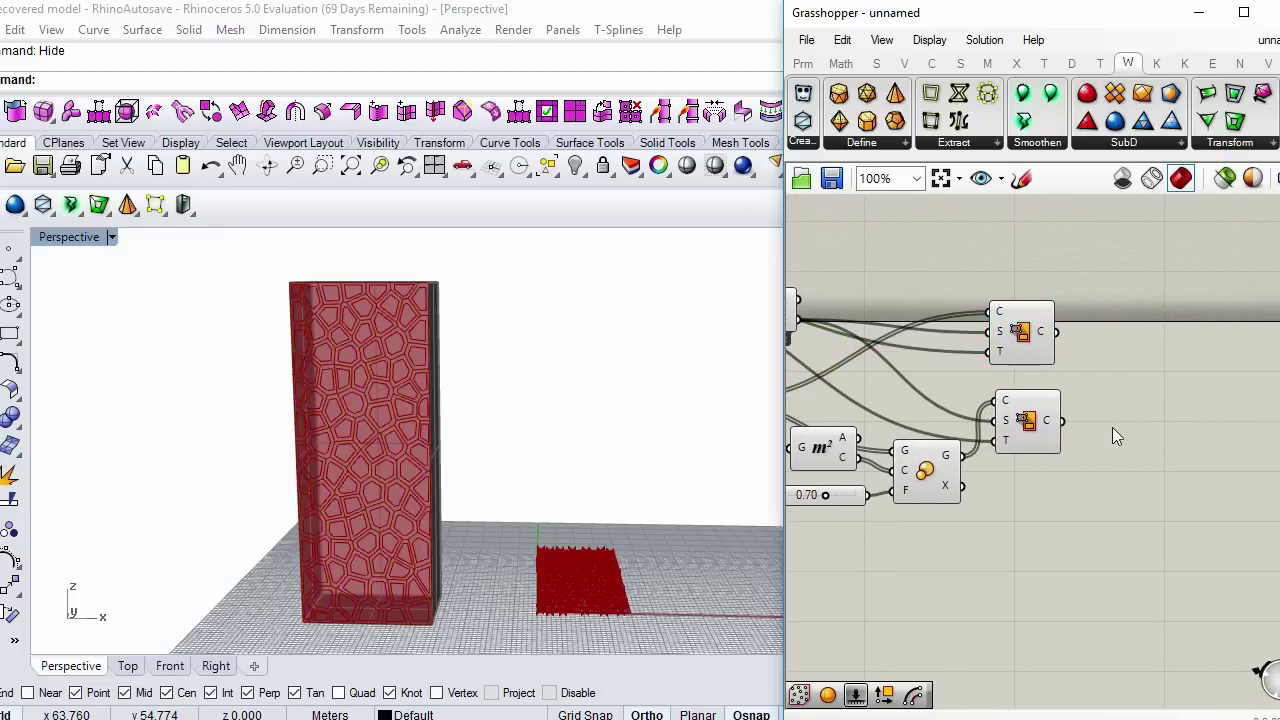
# - Add a Surface Split component and place it beyond the two Map to Surface components
pyautogui.doubleClick(1112, 427)
pyautogui.write('spli')
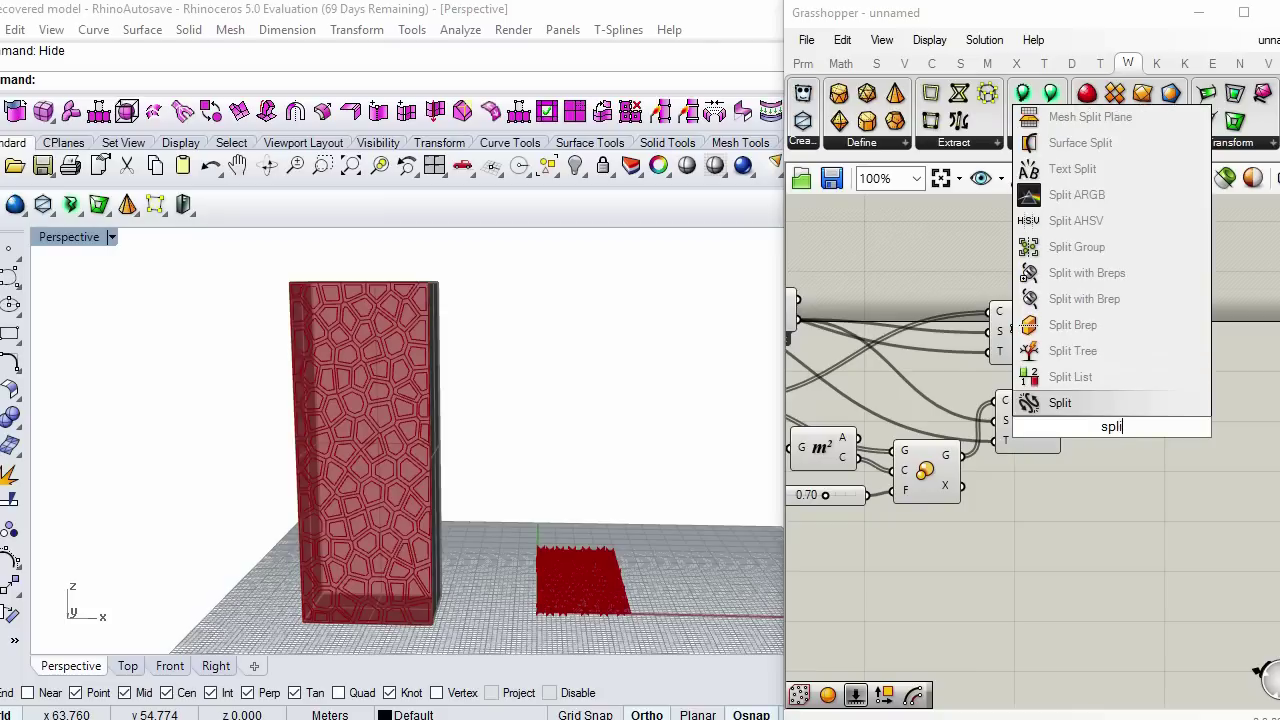
pyautogui.click(1084, 144)
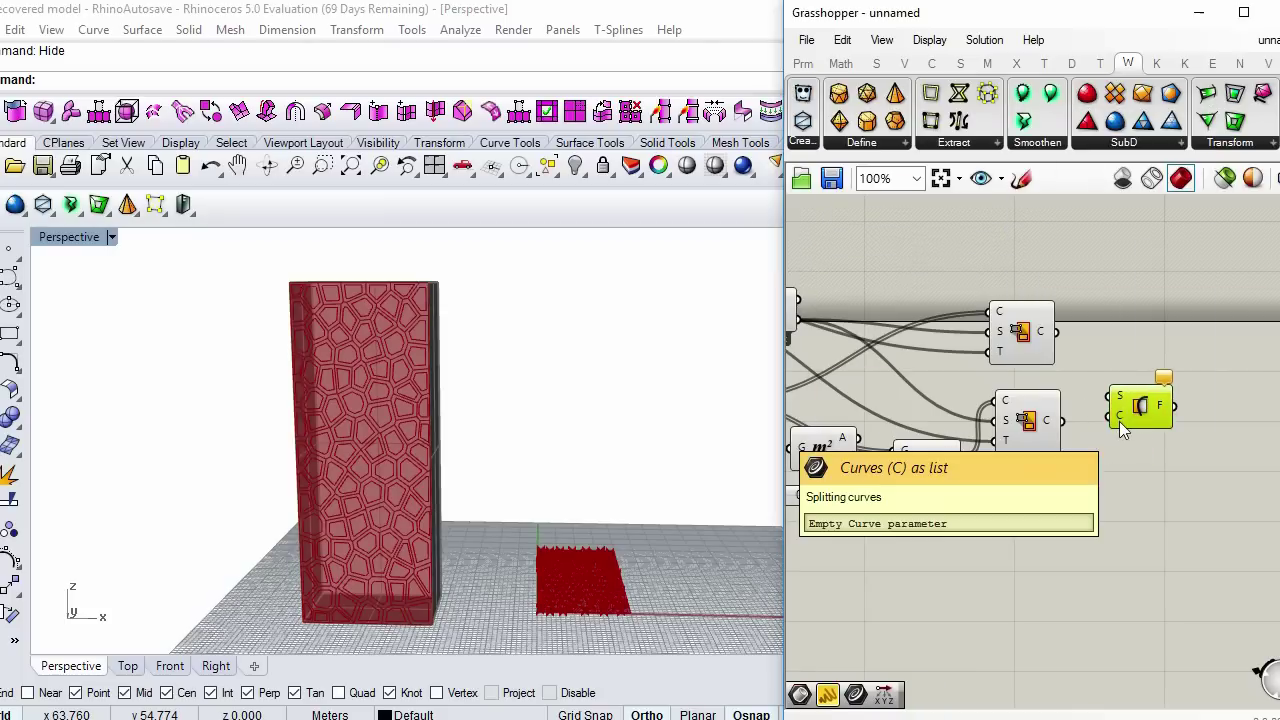
pyautogui.moveTo(1141, 406); pyautogui.dragTo(1189, 398)
pyautogui.click(1112, 434)
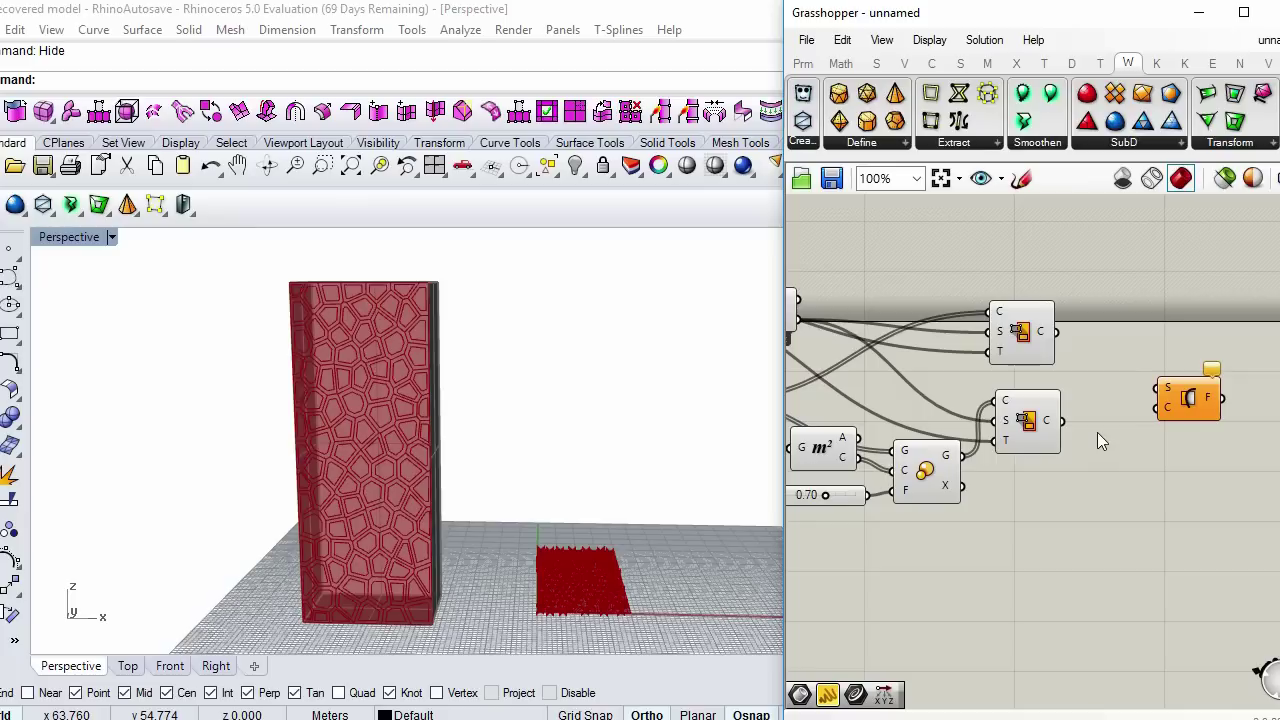
# - Add a Curve parameter that passes the mapped scaled cells from Map to Surface into the Surface Split's C input
pyautogui.doubleClick(1095, 433)
pyautogui.write('c')
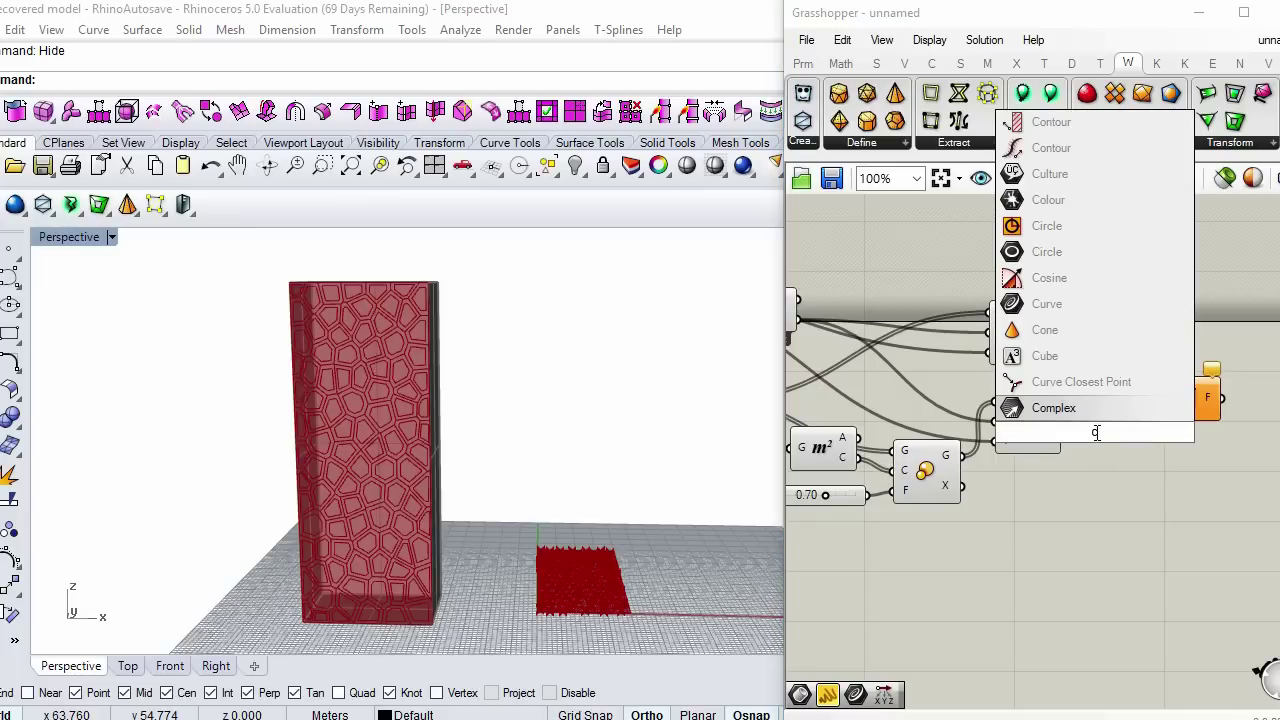
pyautogui.write('urv')
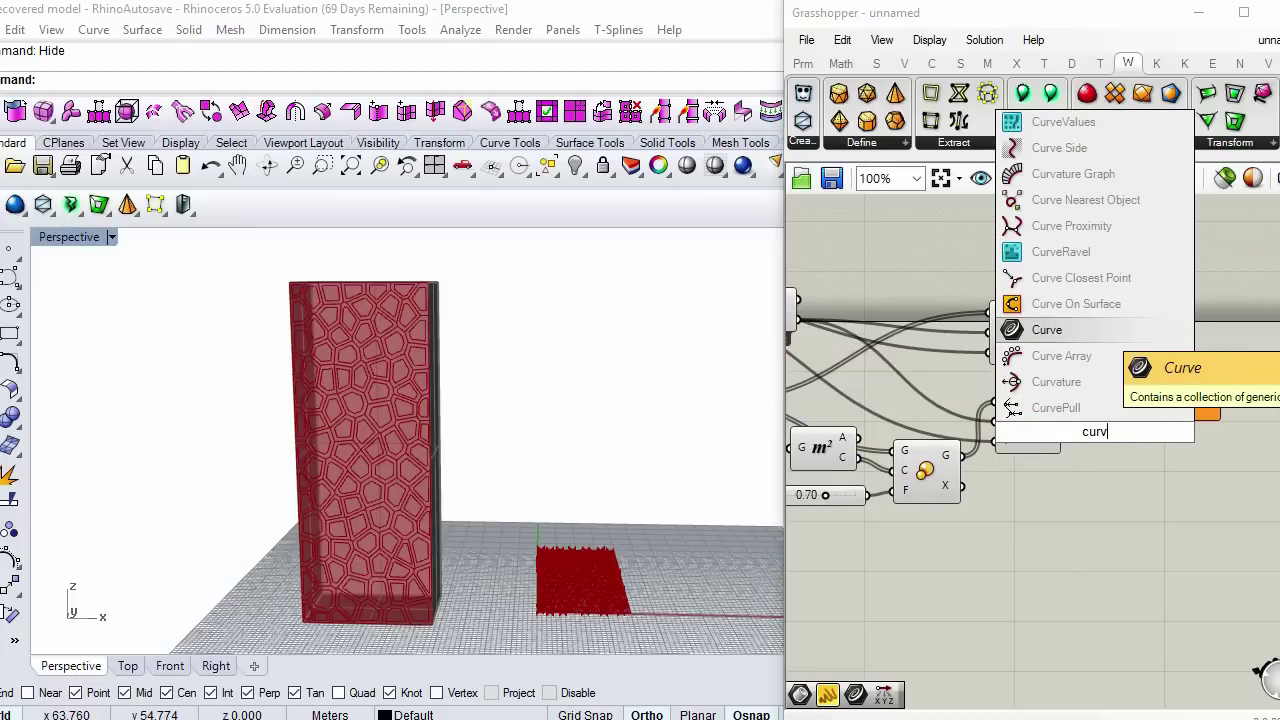
pyautogui.click(1084, 330)
pyautogui.moveTo(1090, 427); pyautogui.dragTo(1113, 448)
pyautogui.click(1129, 489)
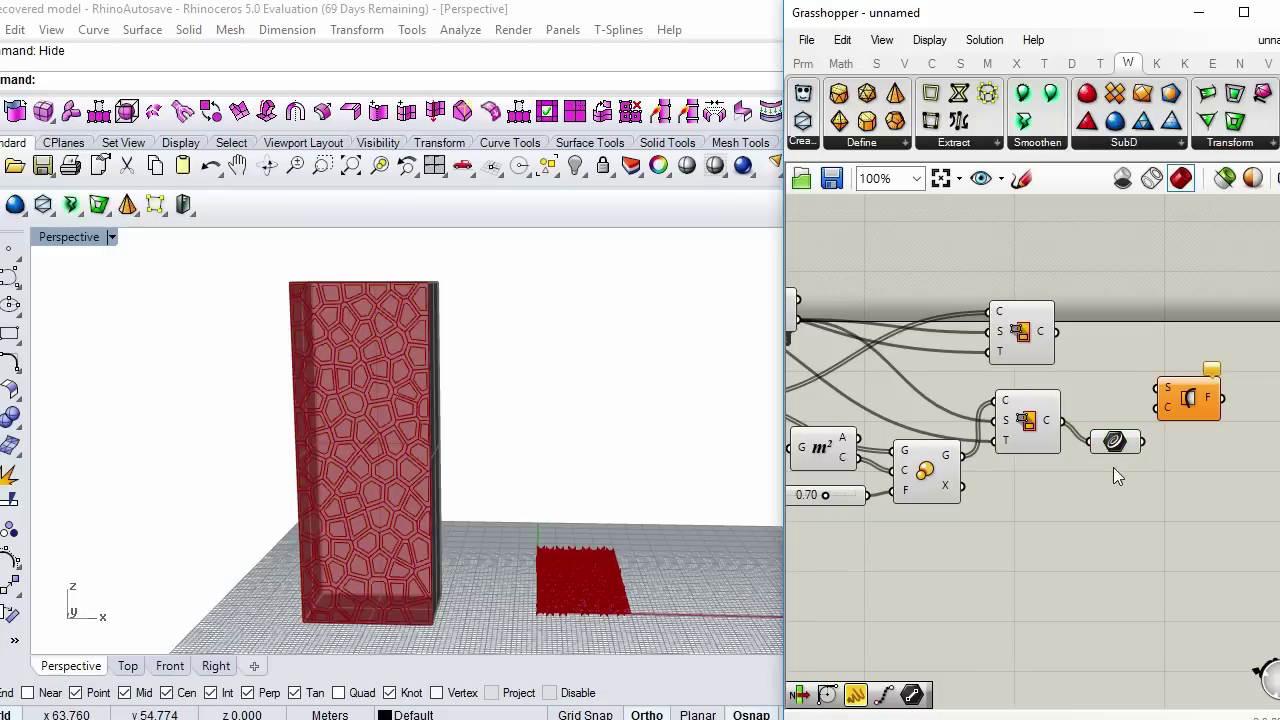
pyautogui.moveTo(1155, 408); pyautogui.dragTo(1114, 456)
pyautogui.click(1113, 480)
pyautogui.click(1115, 451)
pyautogui.click(1126, 531)
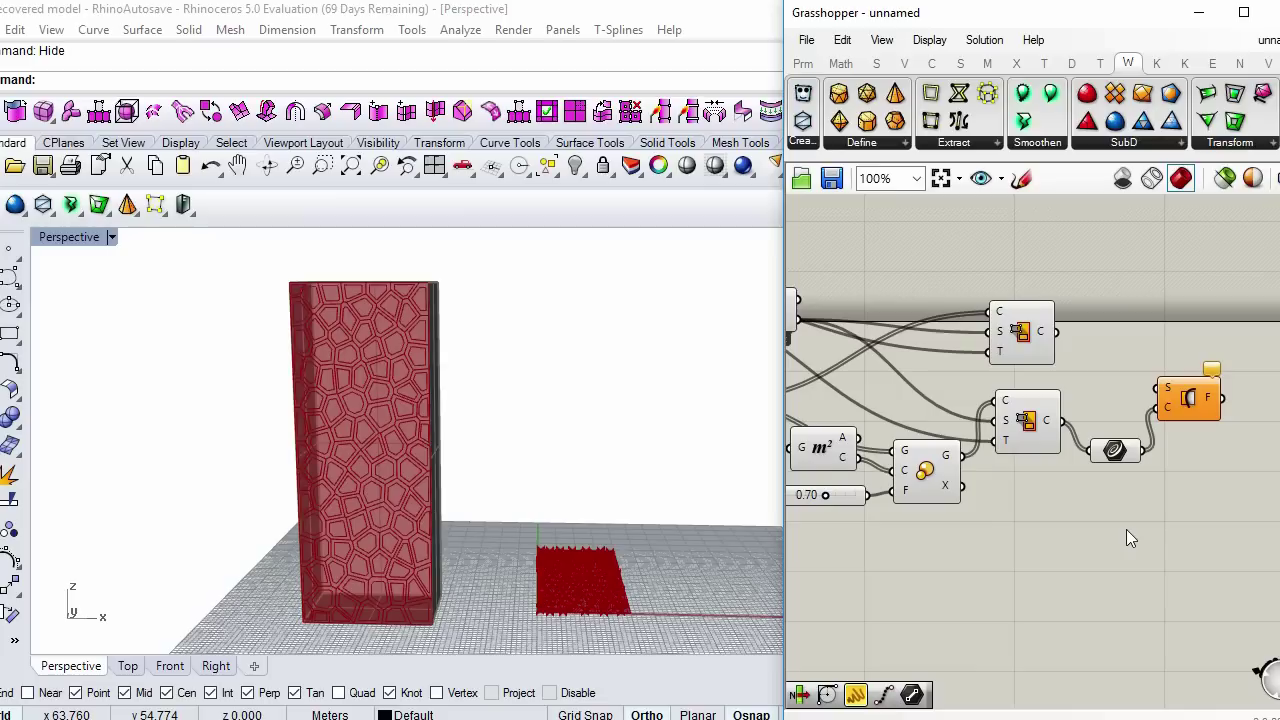
# - Add a Dispatch component beside the Surface Split and connect the split fragments to its L input
pyautogui.moveTo(1175, 523); pyautogui.dragTo(1060, 481, button='right')
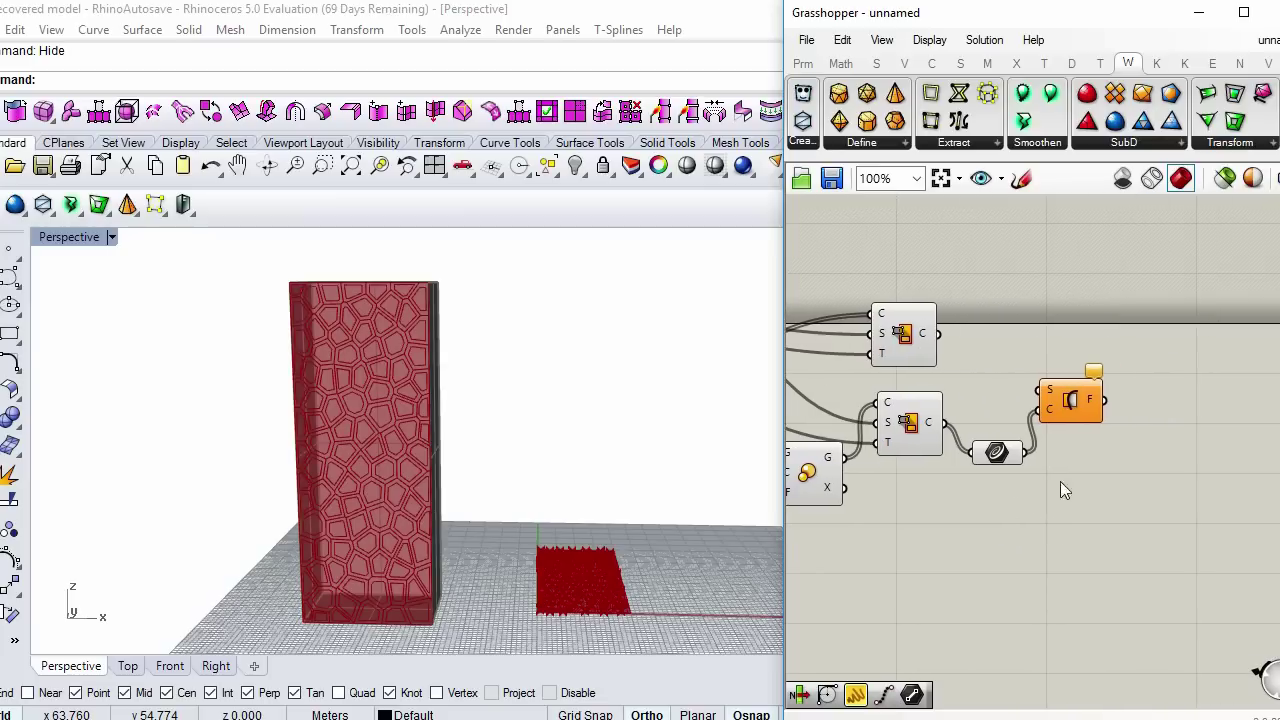
pyautogui.scroll(1, 1051, 402)
pyautogui.moveTo(1051, 402); pyautogui.dragTo(1056, 402)
pyautogui.moveTo(1088, 525); pyautogui.dragTo(1055, 521, button='right')
pyautogui.doubleClick(1055, 524)
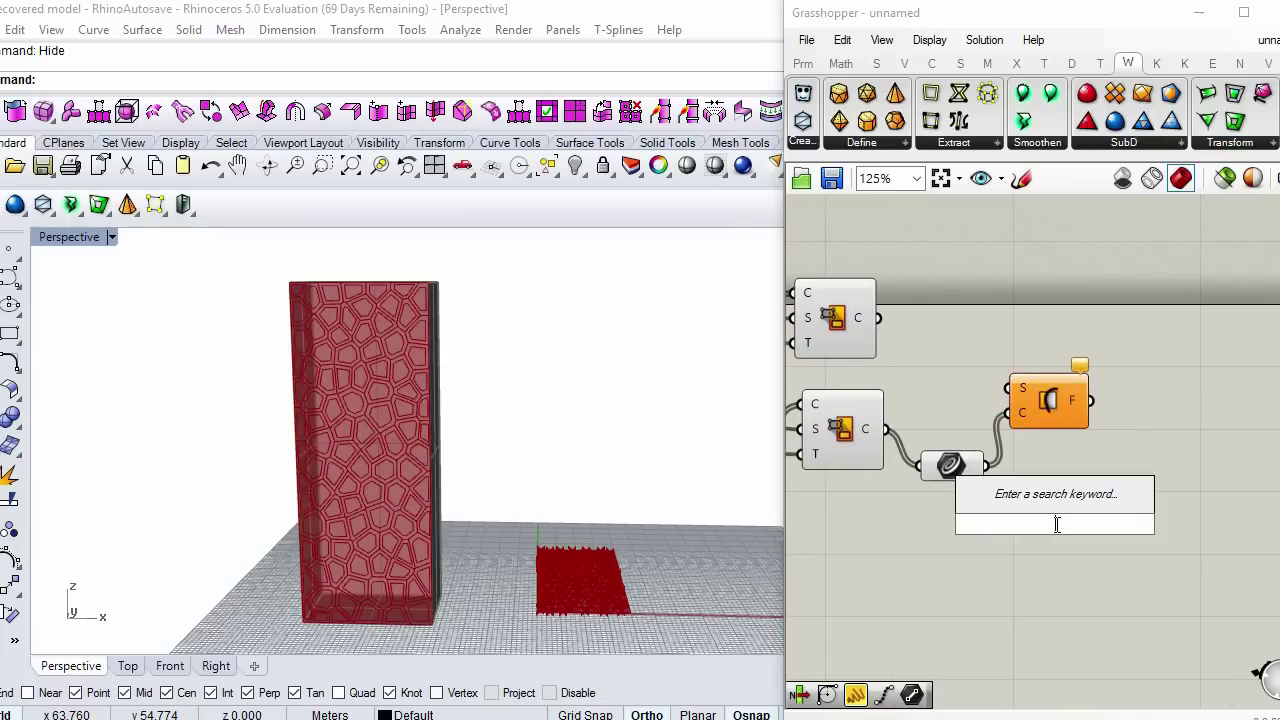
pyautogui.write('di')
pyautogui.click(1051, 506)
pyautogui.moveTo(1052, 514); pyautogui.dragTo(1134, 422)
pyautogui.click(1120, 501)
# - Connect the Surface parameter holding the tall box's front face to the S input of the Surface Split component
pyautogui.moveTo(1120, 502); pyautogui.dragTo(1199, 490, button='right')
pyautogui.scroll(-6, 1003, 408)
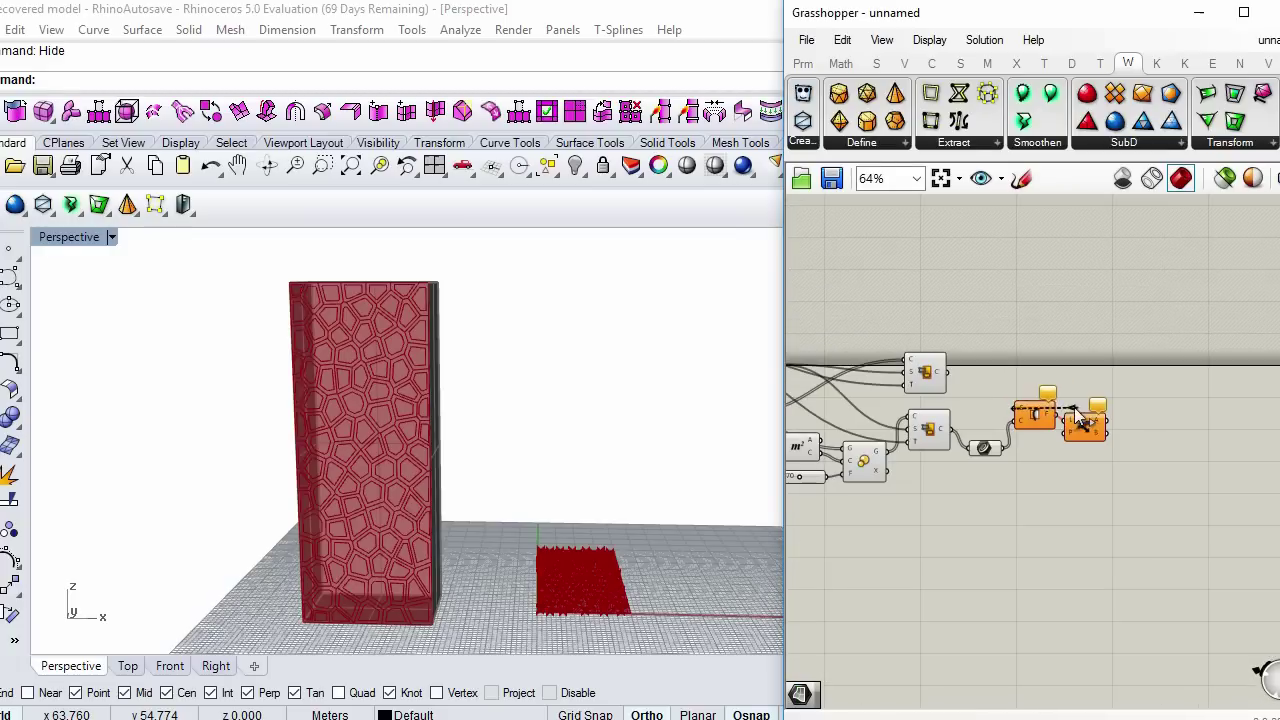
pyautogui.scroll(3, 906, 393)
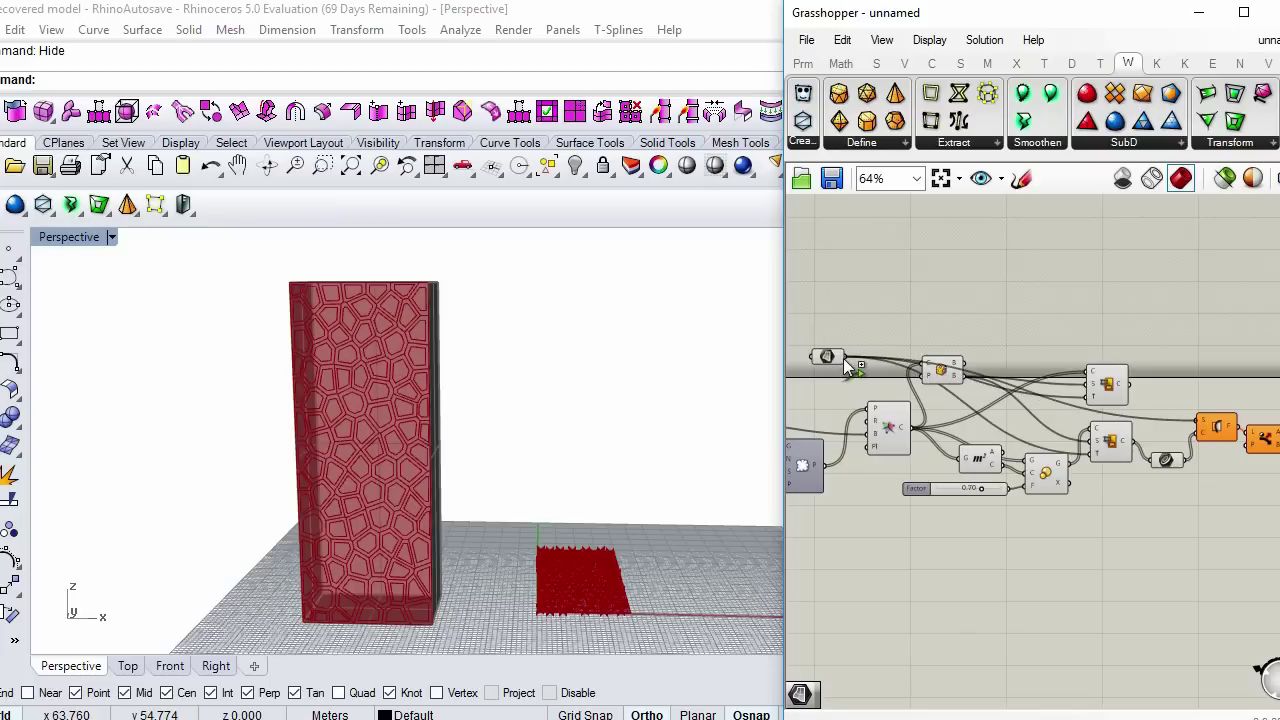
pyautogui.moveTo(1206, 400); pyautogui.dragTo(1149, 397, button='right')
pyautogui.click(1198, 426)
pyautogui.click(1205, 499)
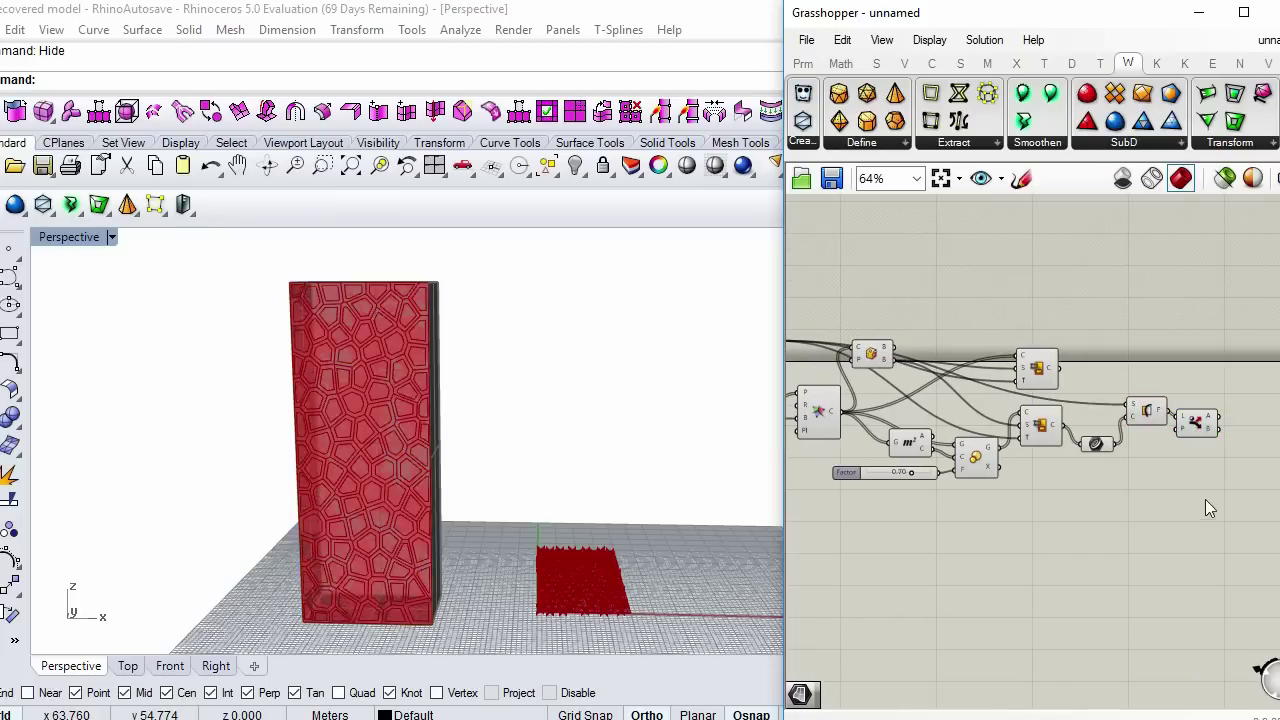
# - Add a Panel beyond the Dispatch component and connect Dispatch output A to it
pyautogui.moveTo(1250, 464); pyautogui.dragTo(1126, 477, button='right')
pyautogui.doubleClick(1126, 478)
pyautogui.write('pan')
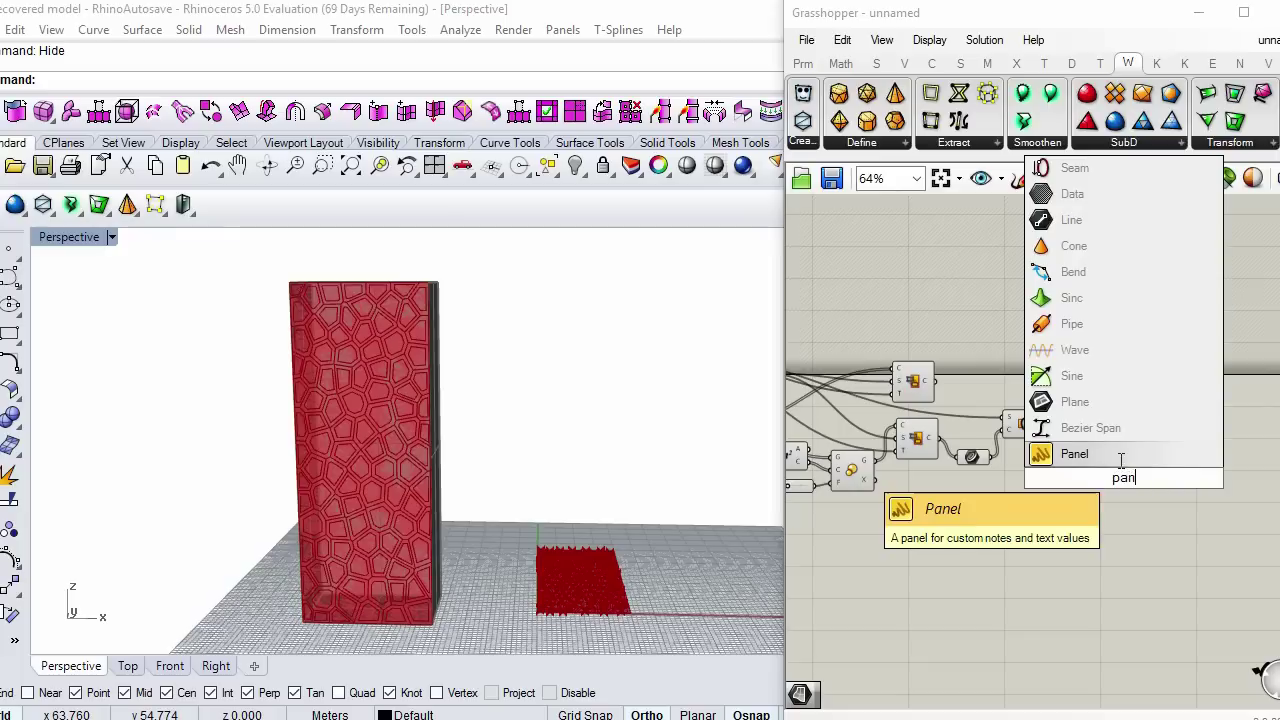
pyautogui.press('Return')
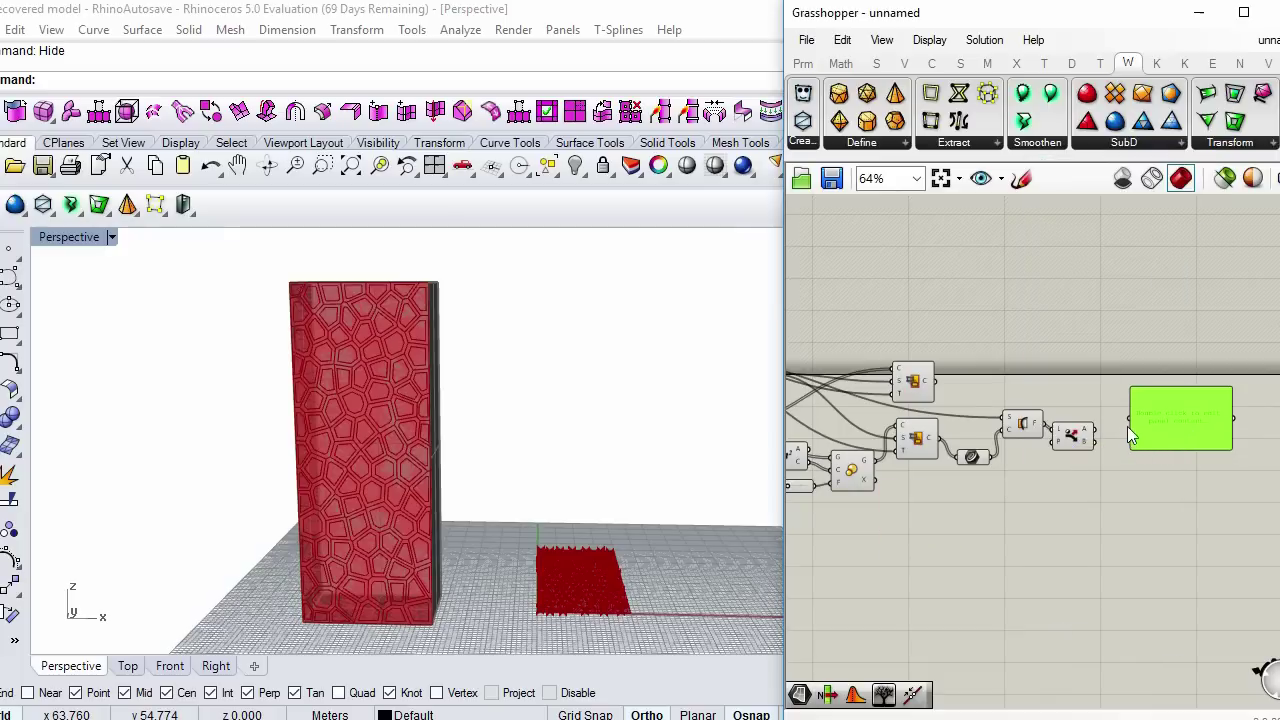
pyautogui.scroll(3, 1086, 436)
pyautogui.moveTo(1120, 463)
pyautogui.mouseDown()
pyautogui.moveTo(1078, 507)
pyautogui.moveTo(1110, 461)
pyautogui.mouseUp()
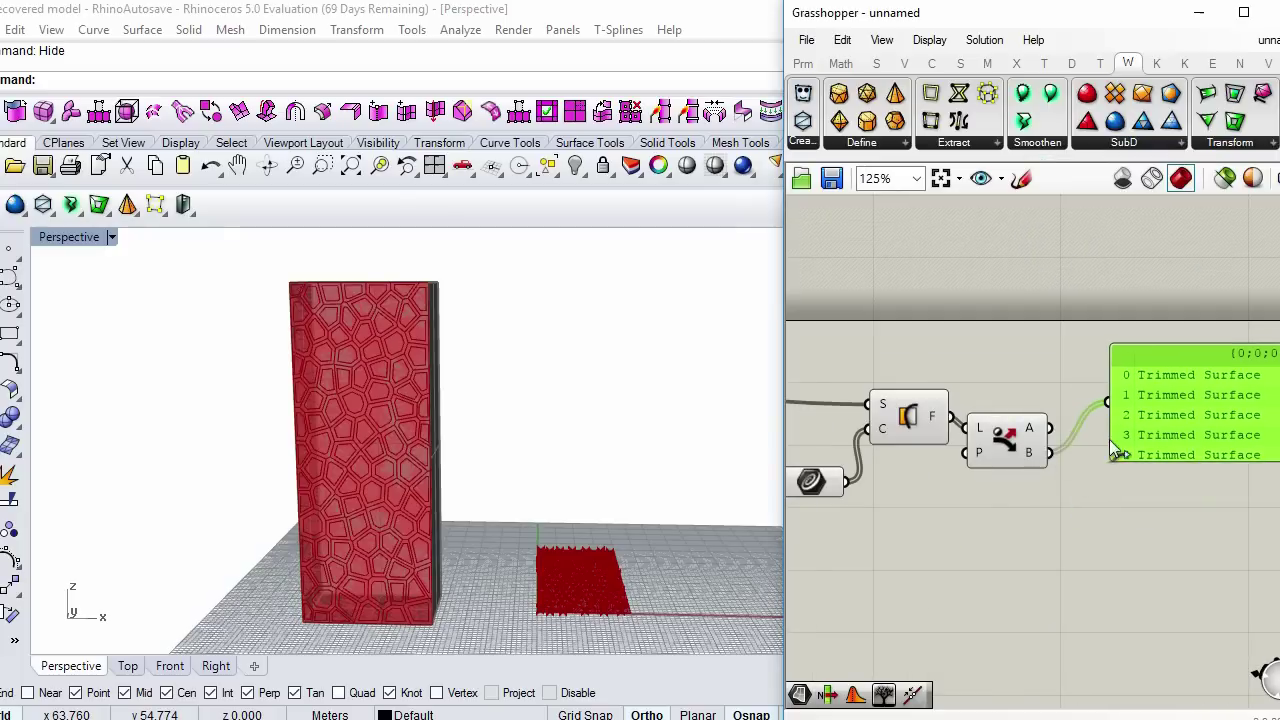
pyautogui.moveTo(1107, 405); pyautogui.dragTo(1004, 443)
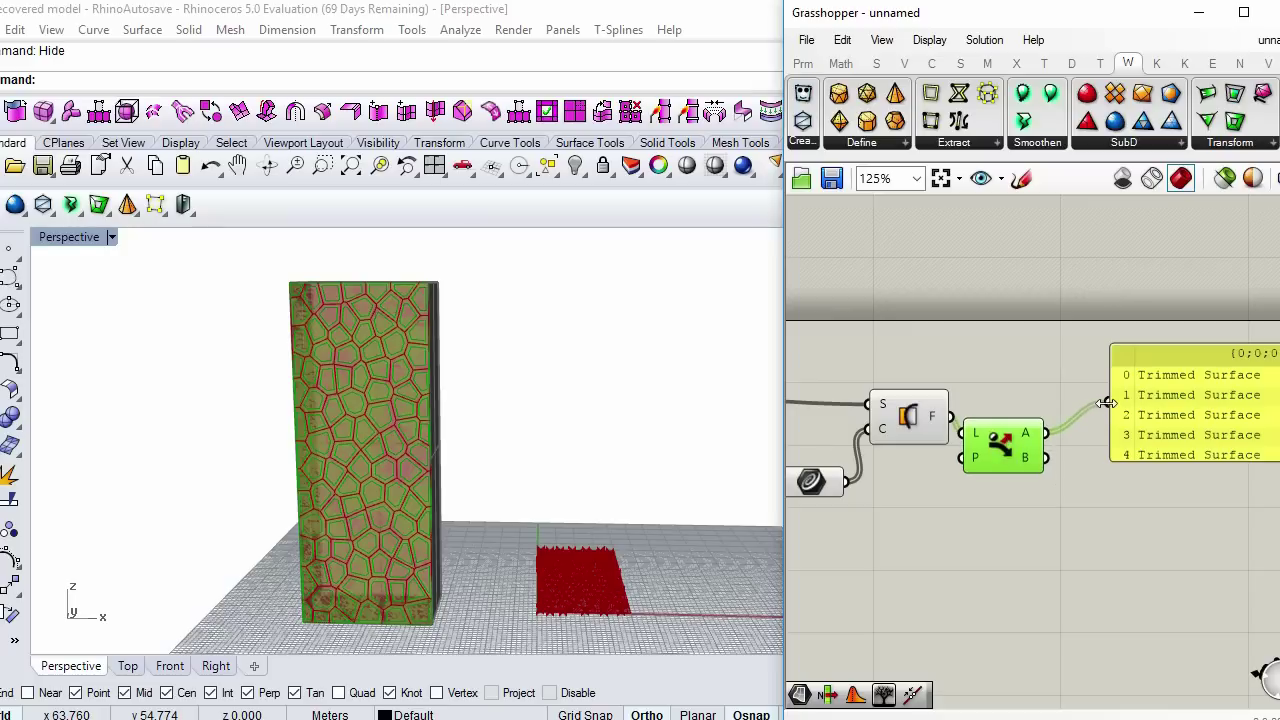
pyautogui.scroll(-3, 1072, 421)
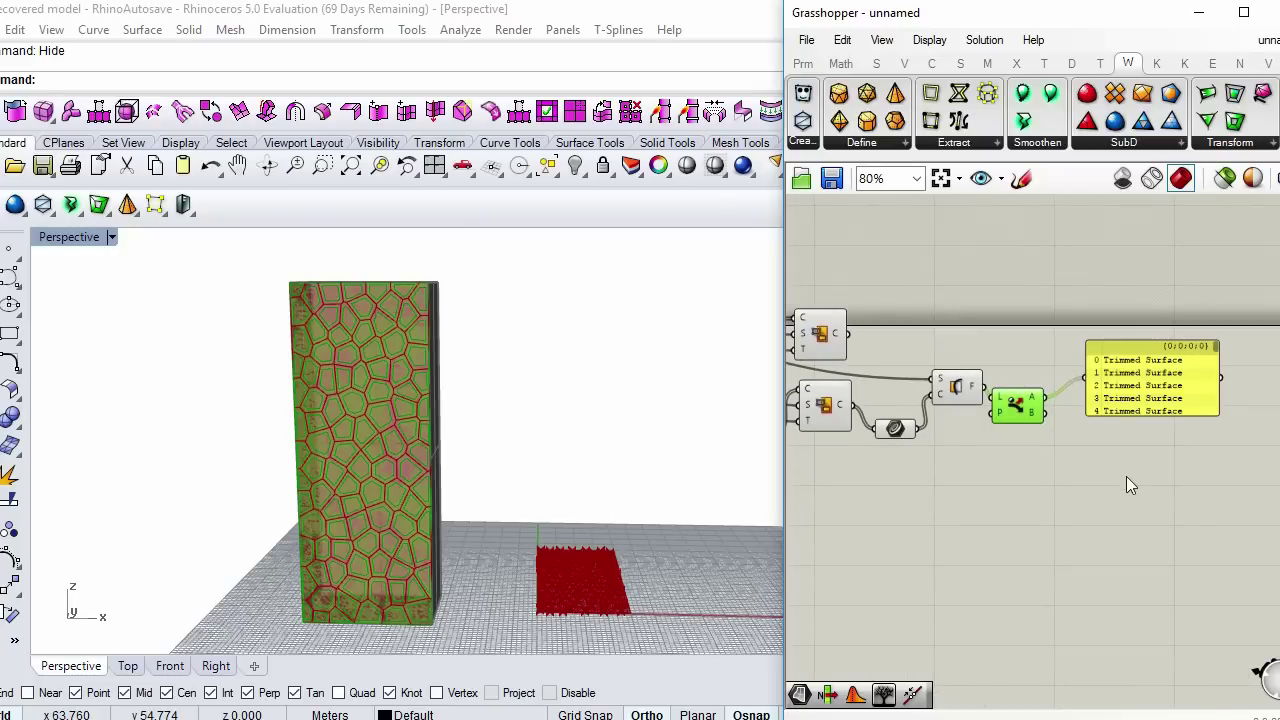
pyautogui.moveTo(1168, 497); pyautogui.dragTo(1103, 480, button='right')
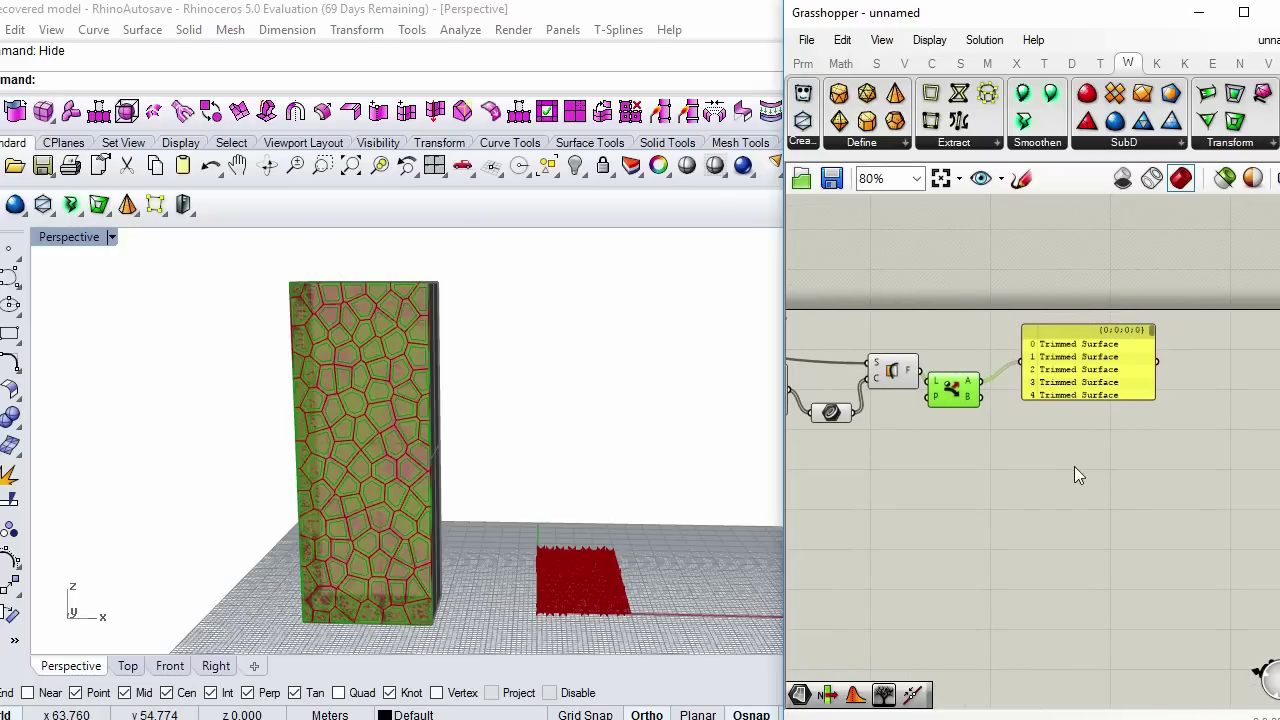
# - Add a List Item component below the Panel and connect Dispatch output A to its L input
pyautogui.doubleClick(1017, 447)
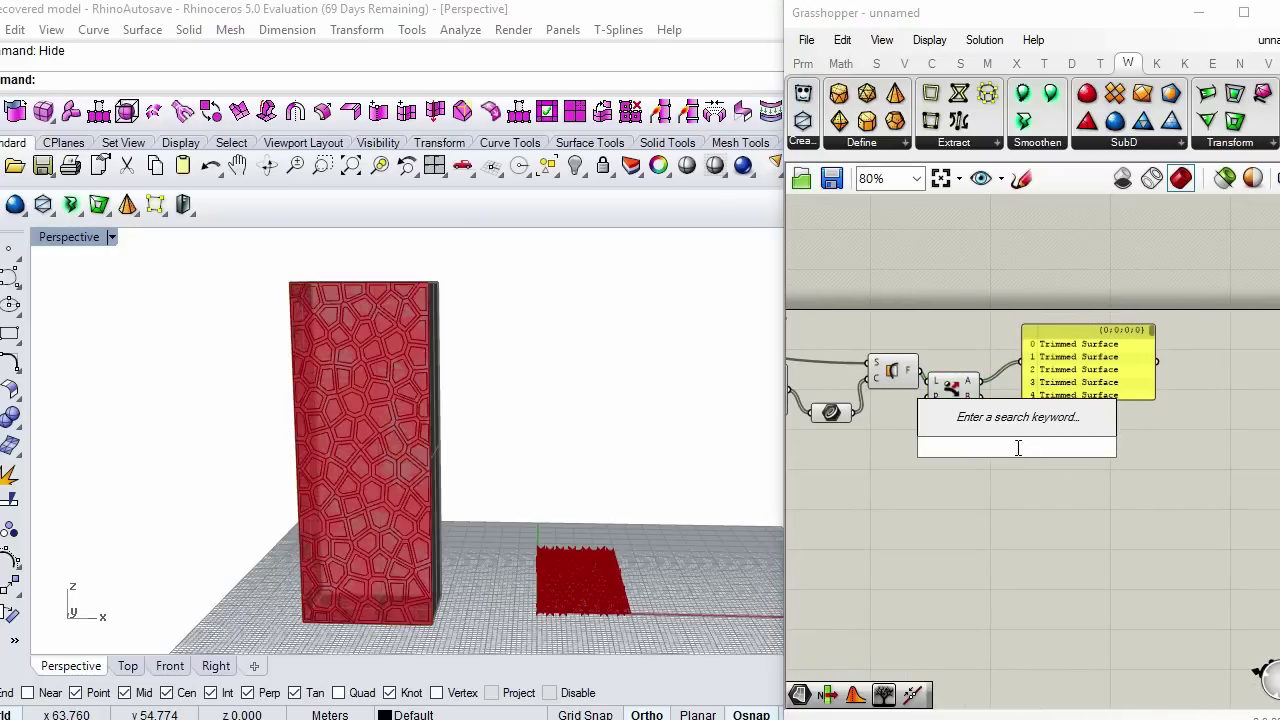
pyautogui.write('list')
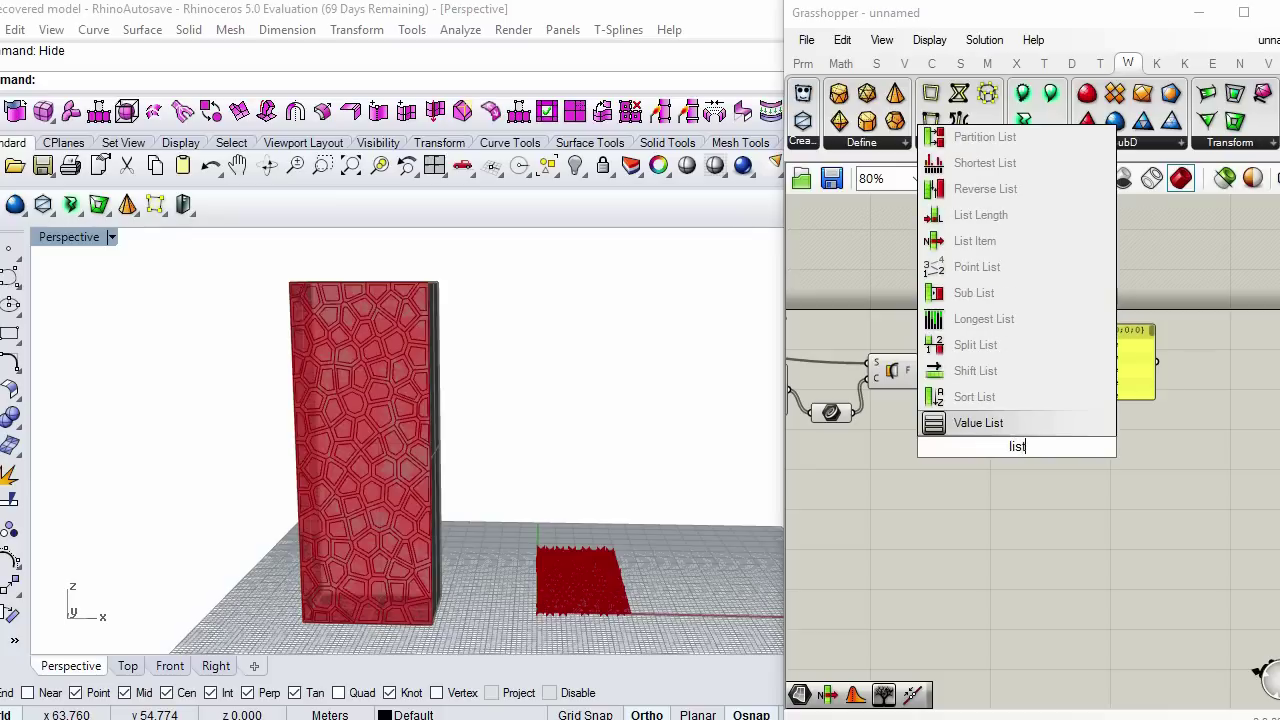
pyautogui.write(' item')
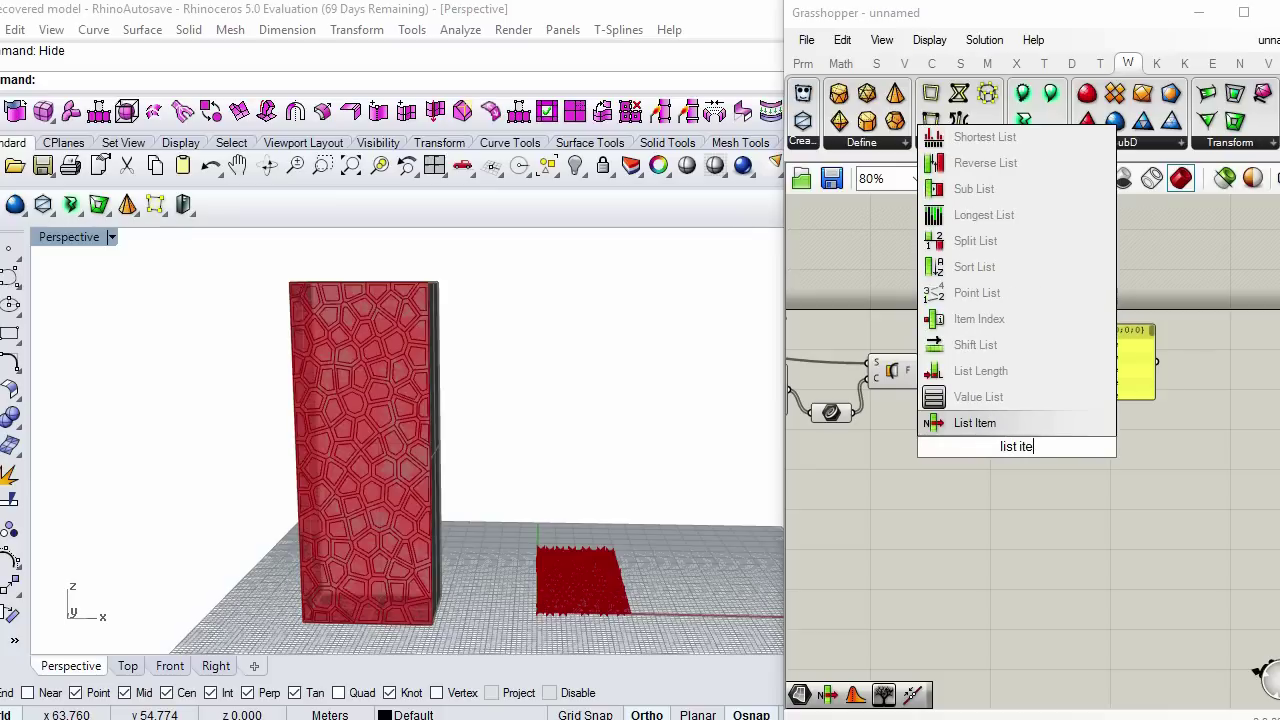
pyautogui.press('Return')
pyautogui.moveTo(981, 382); pyautogui.dragTo(1014, 436)
pyautogui.moveTo(1036, 449); pyautogui.dragTo(1041, 466)
# - Add a Surface parameter above the Panel and connect Dispatch output A to it
pyautogui.click(953, 322)
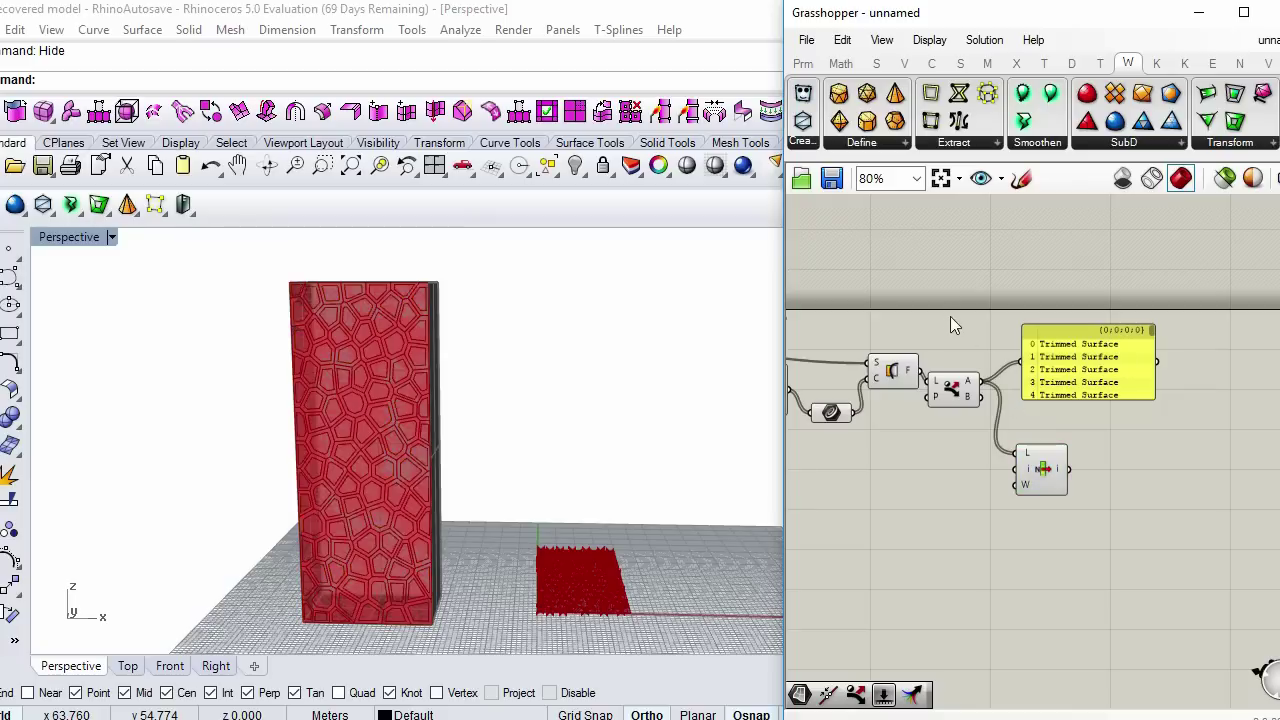
pyautogui.doubleClick(950, 318)
pyautogui.write('sur')
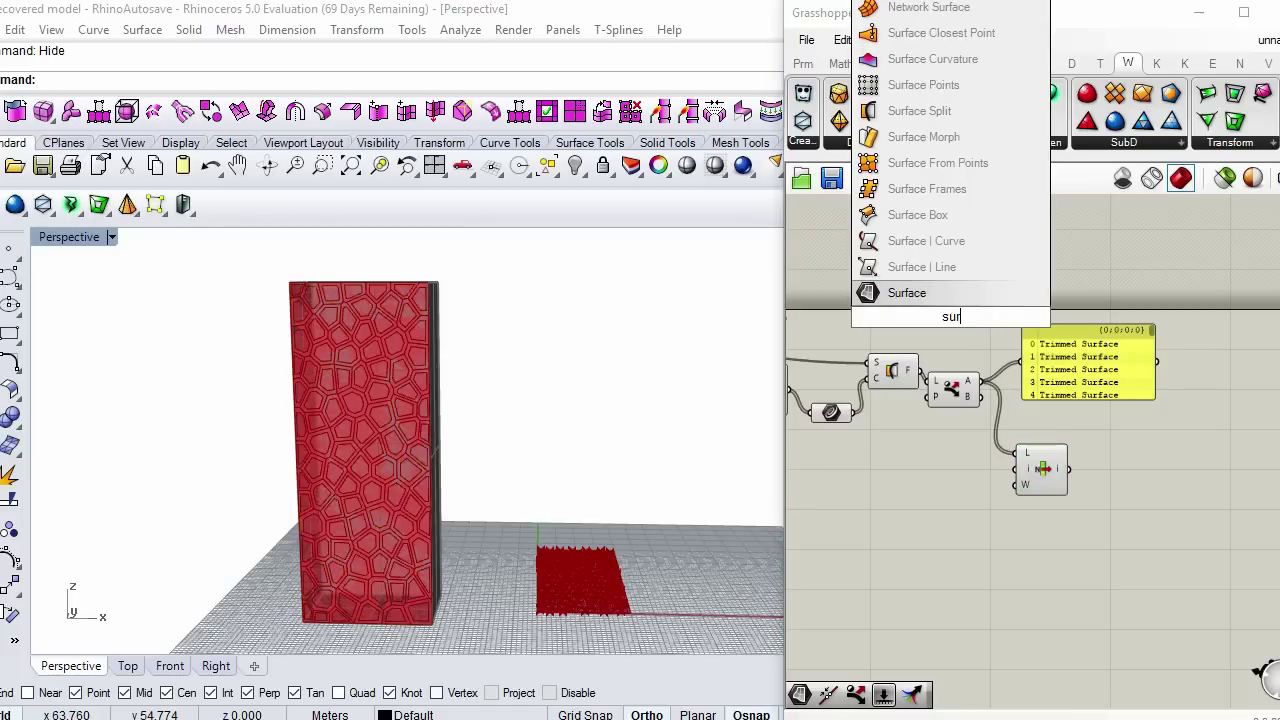
pyautogui.press('Return')
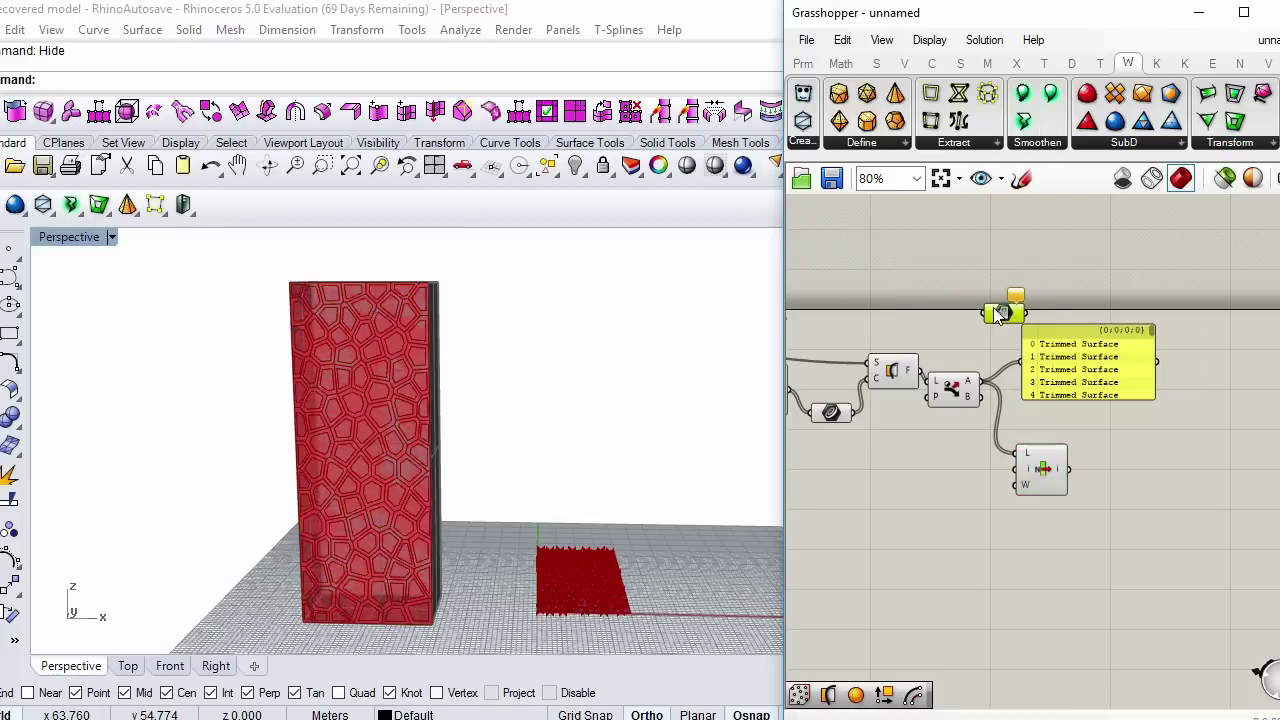
pyautogui.moveTo(987, 381); pyautogui.dragTo(985, 381)
# - Bake the fragments held in the Surface parameter and pull a single baked panel away from the facade
pyautogui.moveTo(590, 405); pyautogui.dragTo(492, 440, button='right')
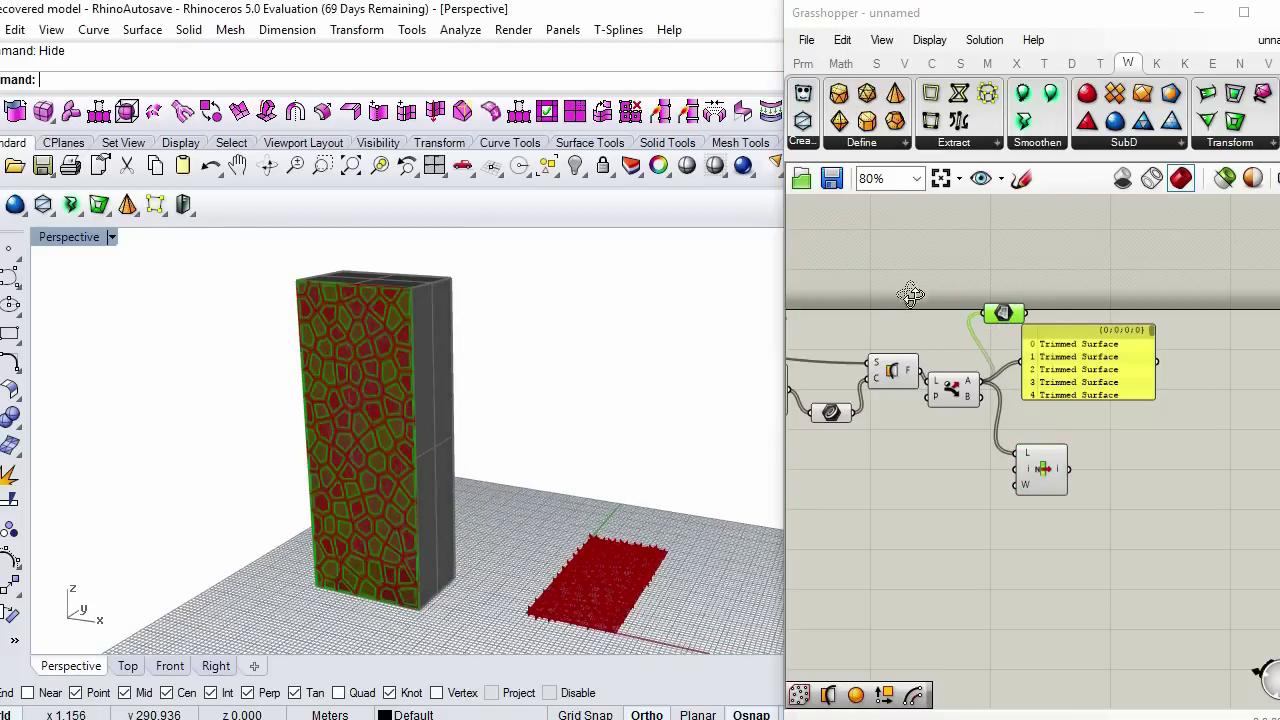
pyautogui.middleClick(1004, 318)
pyautogui.click(1041, 356)
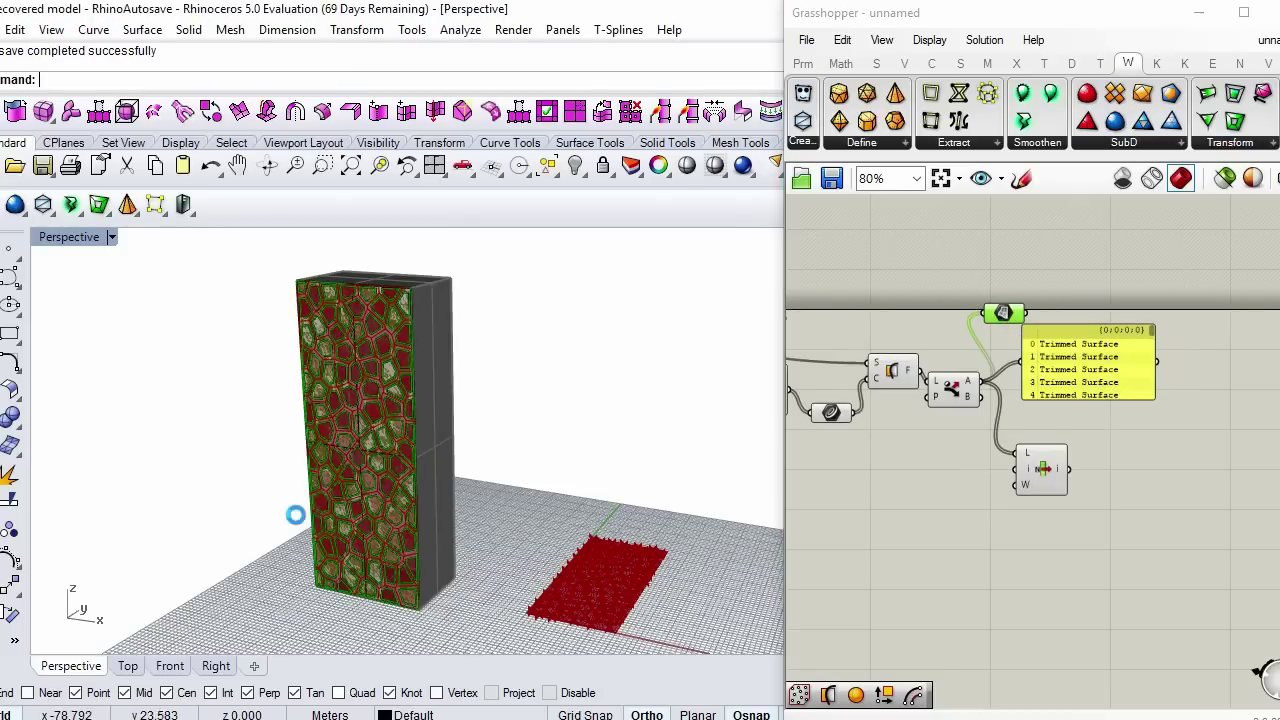
pyautogui.scroll(4, 298, 514)
pyautogui.click(373, 500)
pyautogui.click(448, 558)
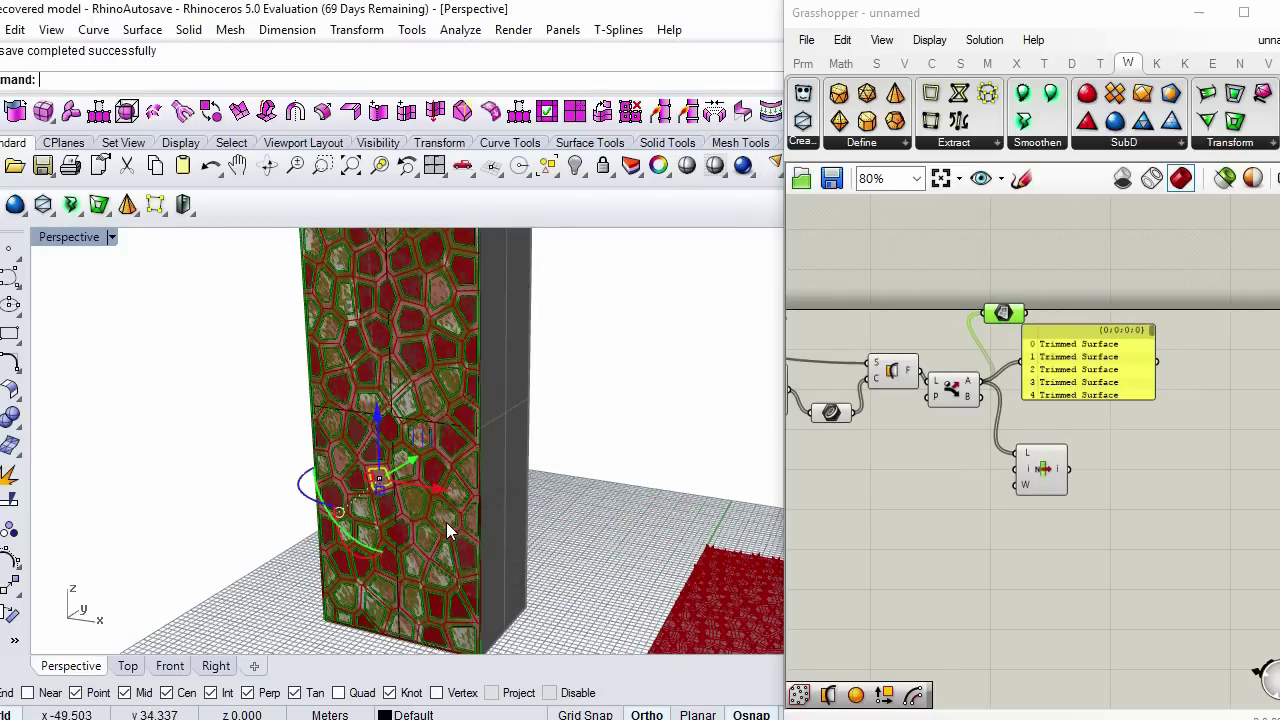
pyautogui.scroll(-3, 425, 490)
pyautogui.moveTo(438, 479); pyautogui.dragTo(422, 494)
pyautogui.scroll(4, 430, 495)
pyautogui.press('Escape')
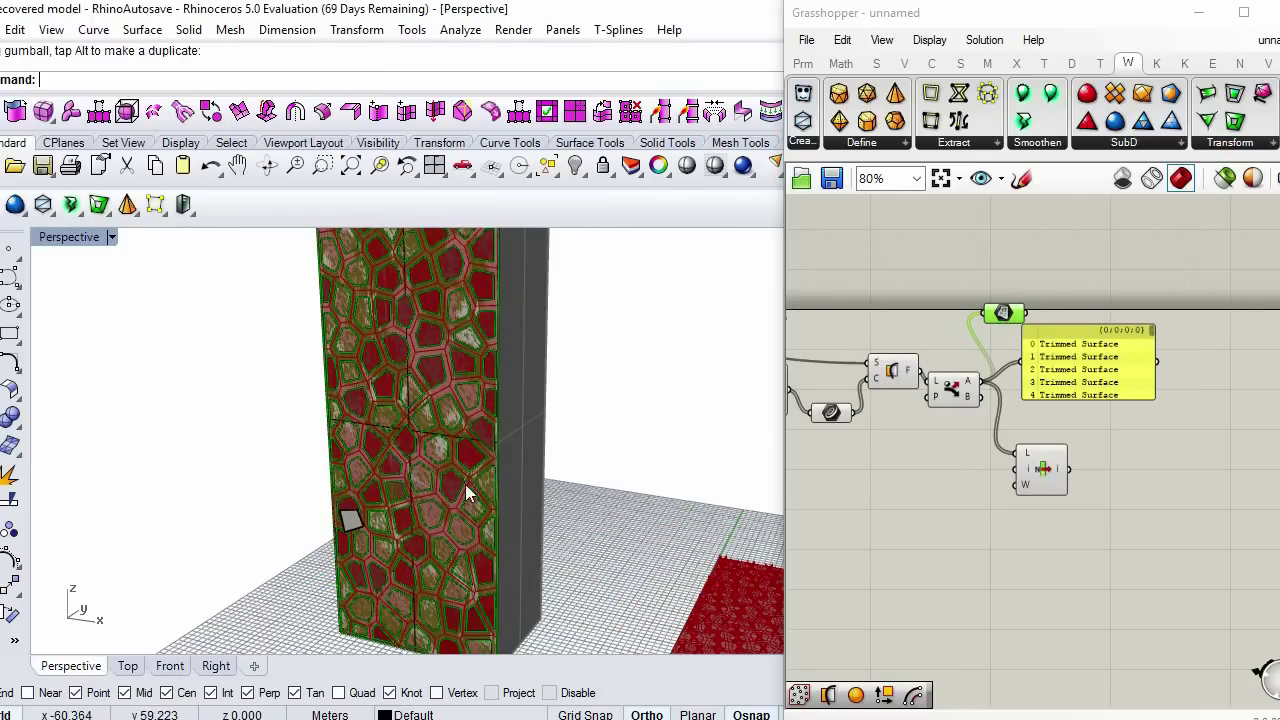
# - Move all the baked fragments out in front of the tower
pyautogui.scroll(-4, 467, 486)
pyautogui.hotkey('ctrl', 'a')
pyautogui.moveTo(468, 438); pyautogui.dragTo(372, 484)
pyautogui.press('Escape')
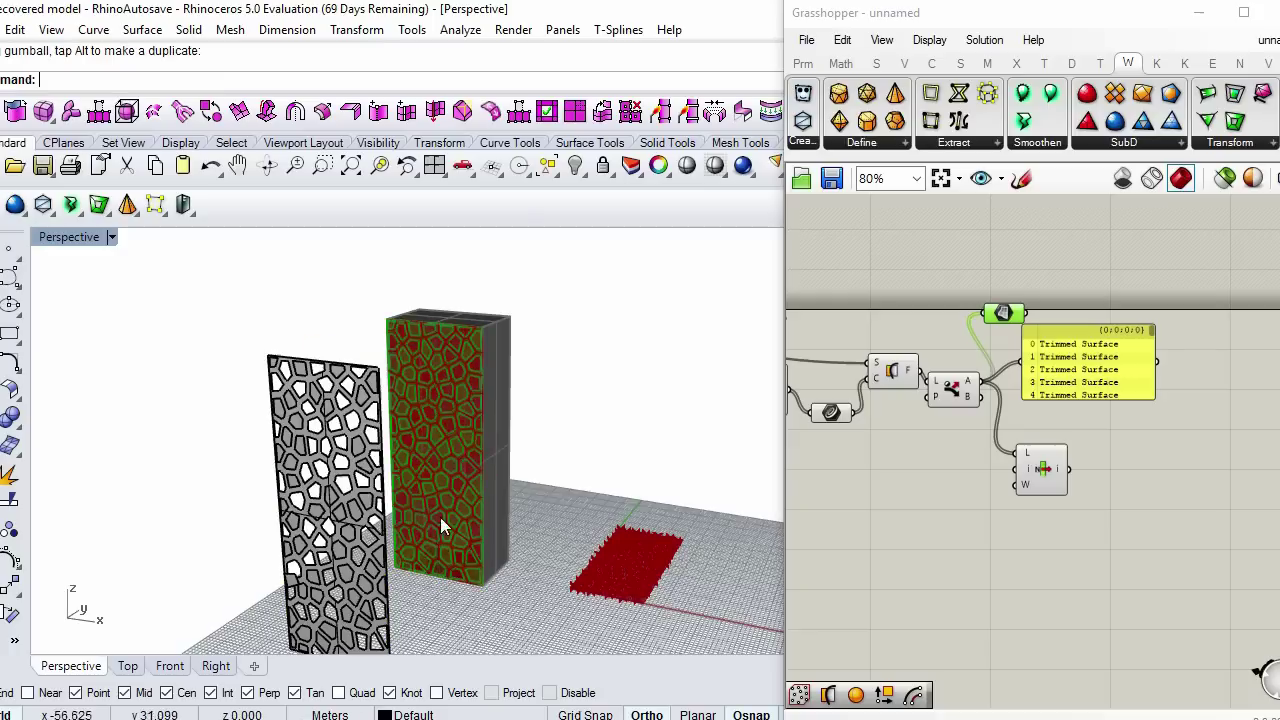
# - Select all the baked fragments in front of the tower and delete them
pyautogui.moveTo(448, 574); pyautogui.dragTo(253, 385)
pyautogui.scroll(-3, 362, 378)
pyautogui.press('Escape')
pyautogui.moveTo(452, 546); pyautogui.dragTo(232, 312)
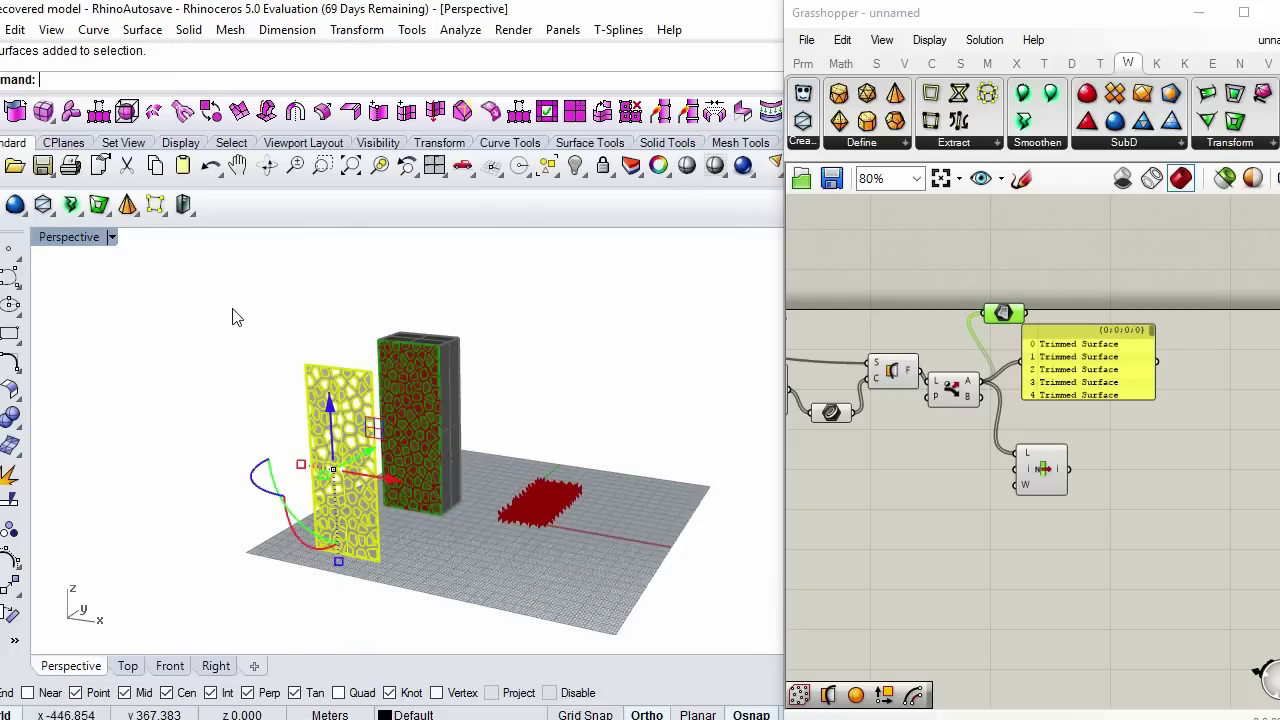
pyautogui.press('Delete')
# - Tidy the canvas by shifting the Surface parameter, the List Item and the Dispatch component slightly
pyautogui.scroll(3, 1004, 352)
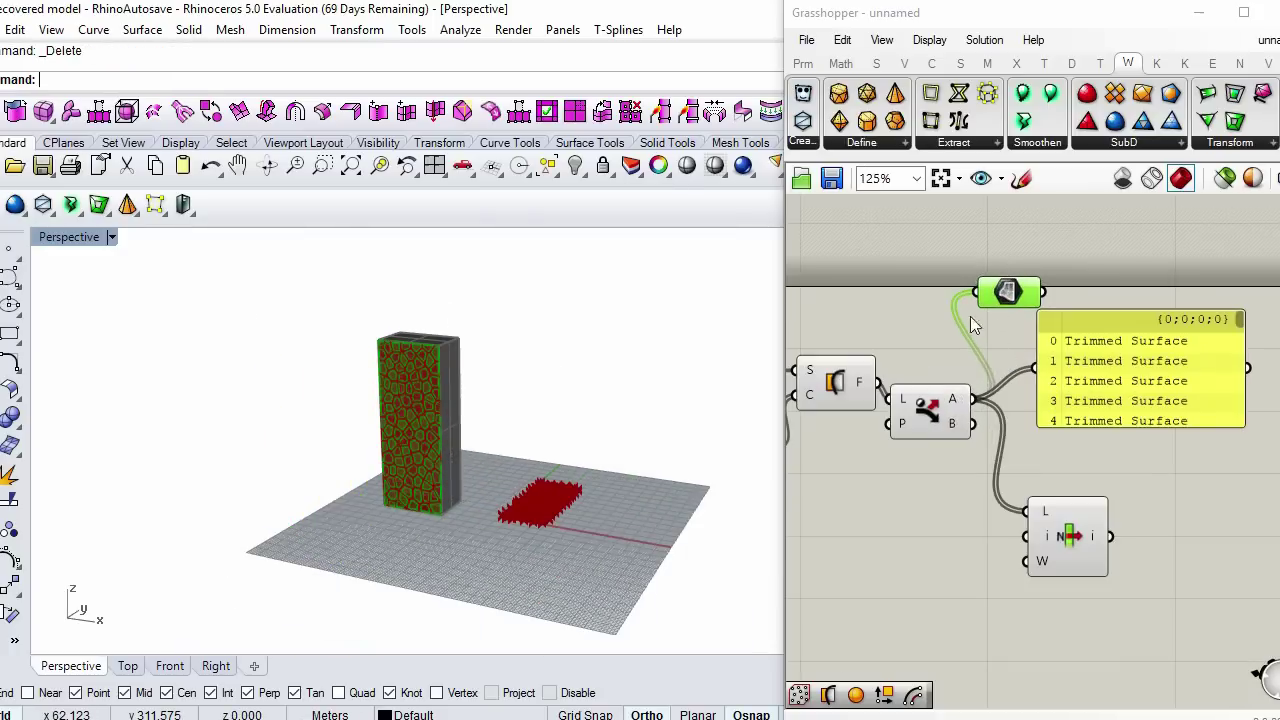
pyautogui.moveTo(998, 302); pyautogui.dragTo(974, 396)
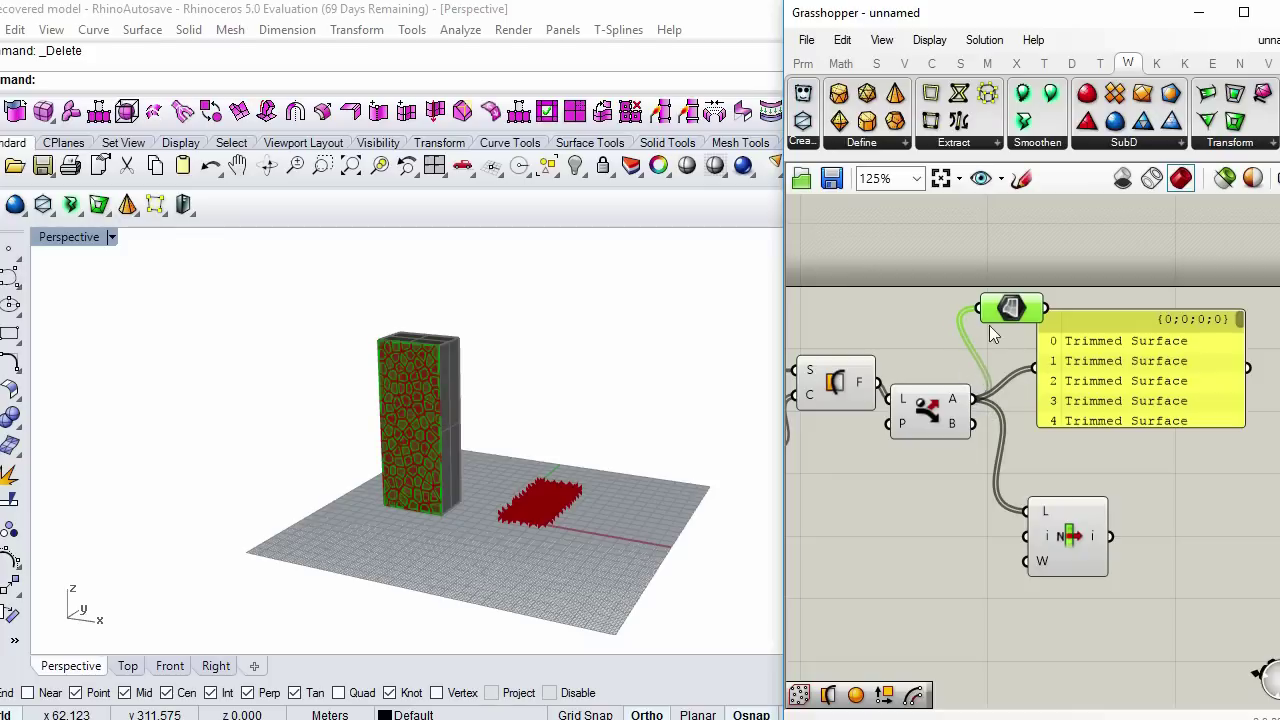
pyautogui.click(990, 340)
pyautogui.scroll(-1, 977, 400)
pyautogui.click(1036, 506)
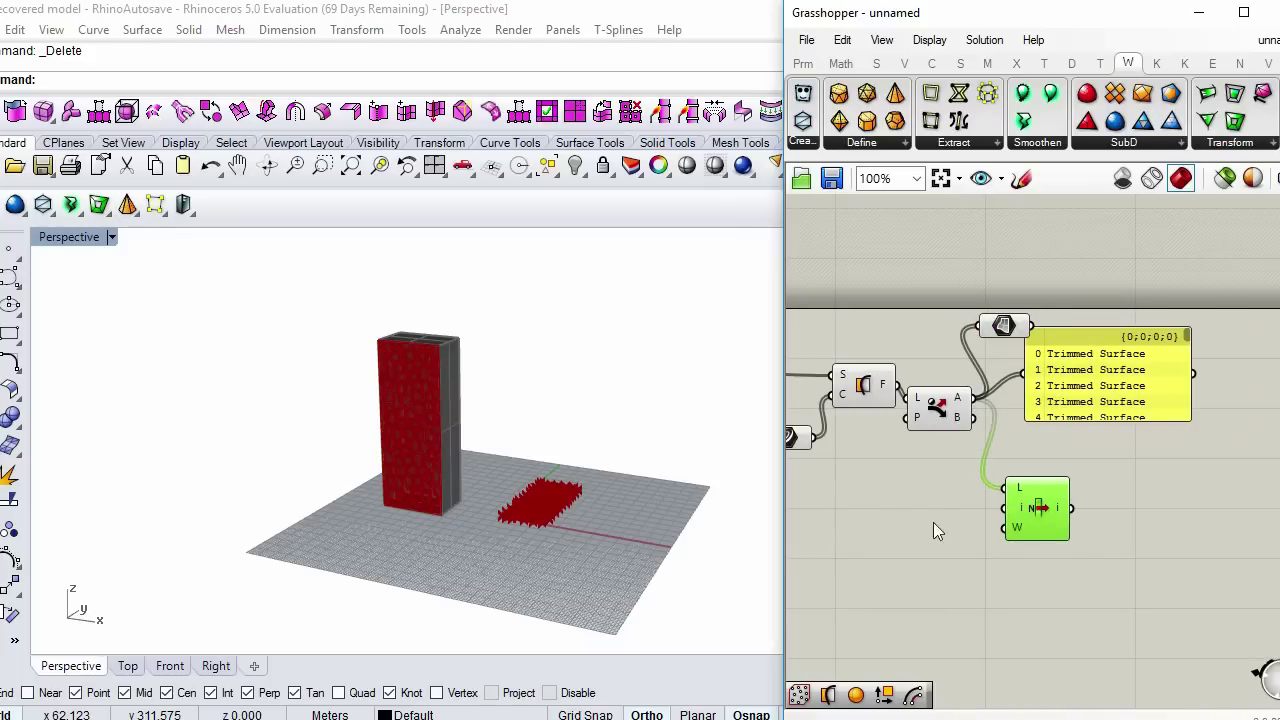
pyautogui.doubleClick(854, 517)
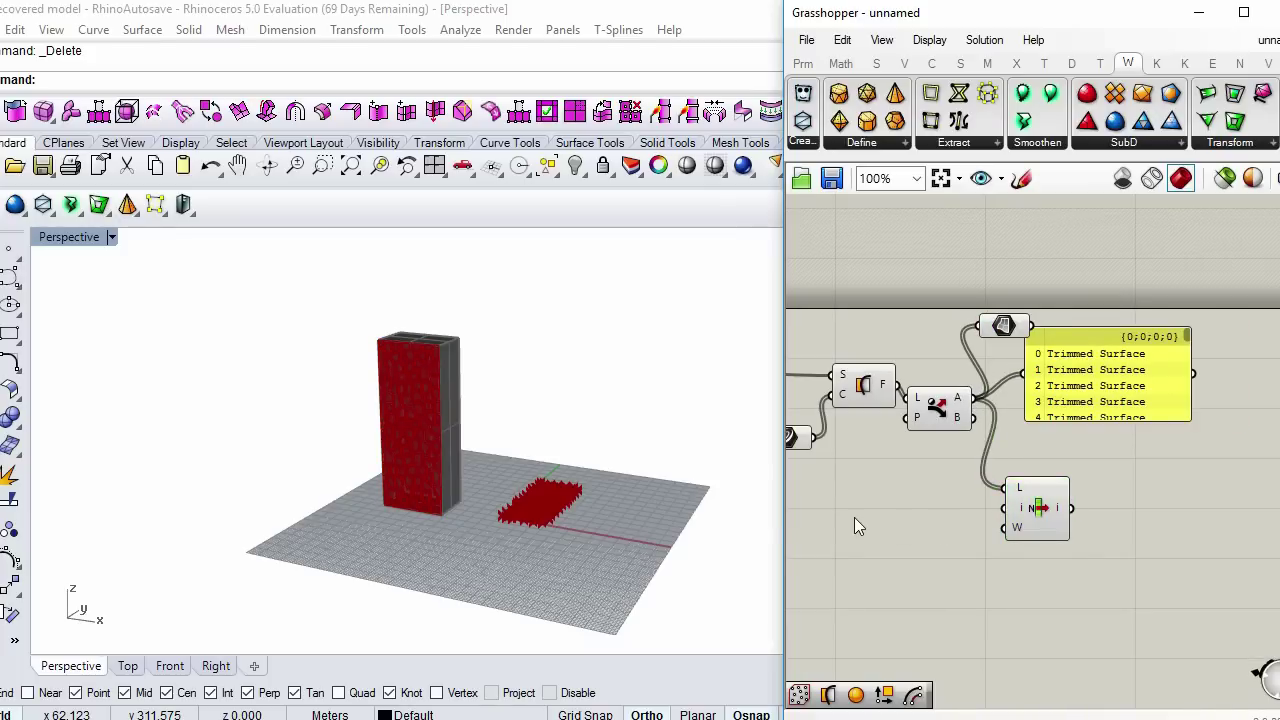
pyautogui.click(914, 429)
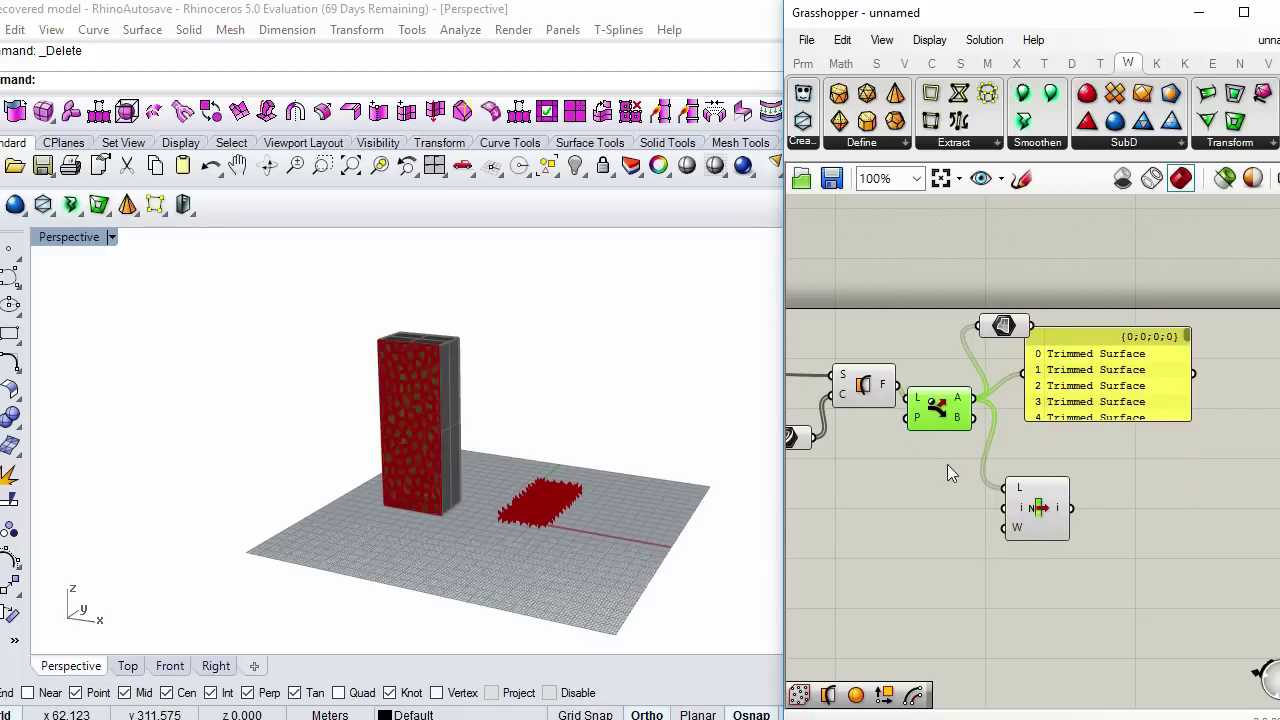
pyautogui.moveTo(1033, 513); pyautogui.dragTo(1047, 514)
pyautogui.moveTo(934, 412); pyautogui.dragTo(943, 416)
pyautogui.click(1043, 506)
pyautogui.click(896, 524)
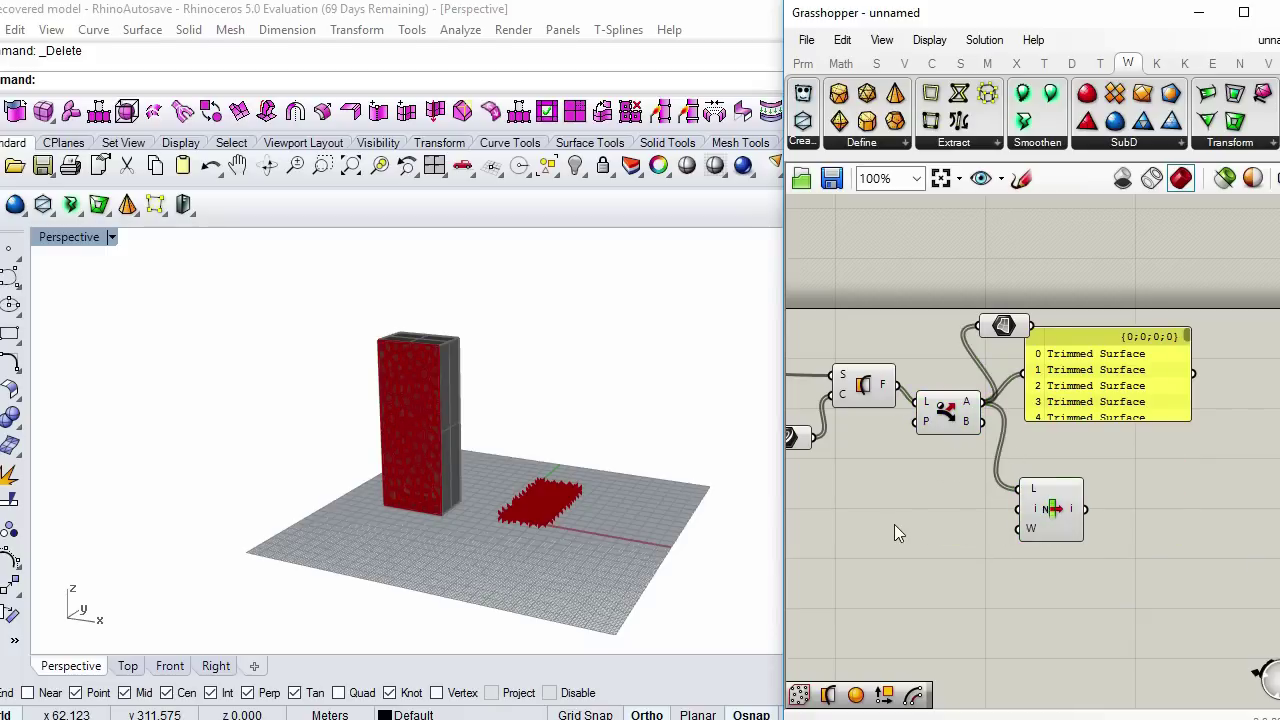
# - Add a number slider set to 0 and connect it to the List Item's i input
pyautogui.doubleClick(894, 524)
pyautogui.write('0')
pyautogui.press('Return')
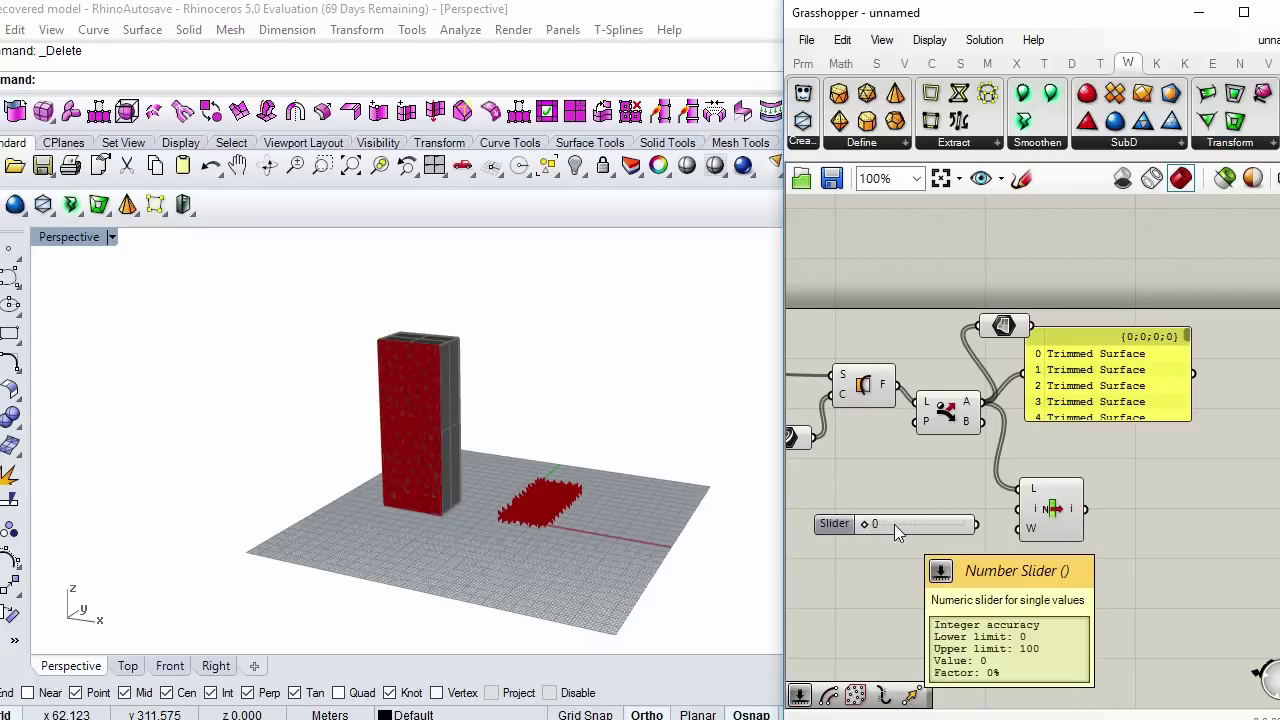
pyautogui.moveTo(1000, 328); pyautogui.dragTo(1011, 329)
pyautogui.moveTo(970, 524); pyautogui.dragTo(1027, 510)
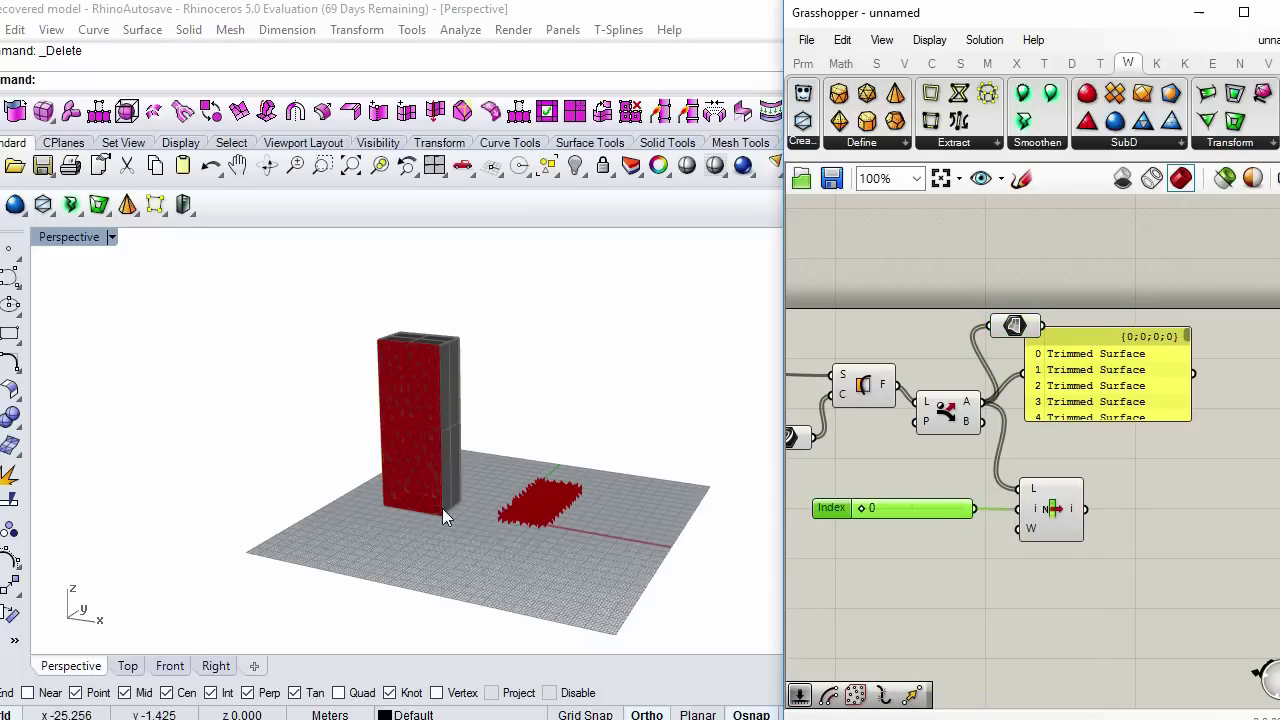
# - Rewire the Surface parameter from Dispatch output A to the List Item's output and place it beyond the List Item
pyautogui.click(1127, 503)
pyautogui.doubleClick(1128, 509)
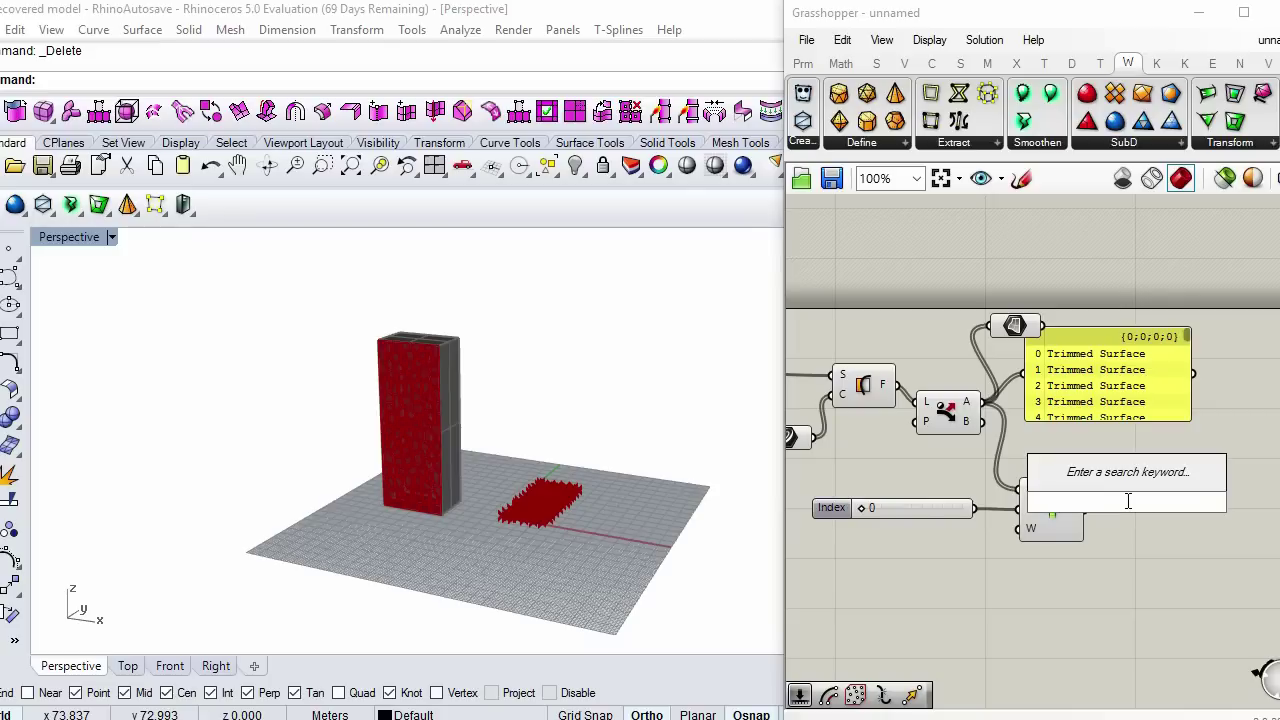
pyautogui.moveTo(988, 326); pyautogui.dragTo(1087, 510)
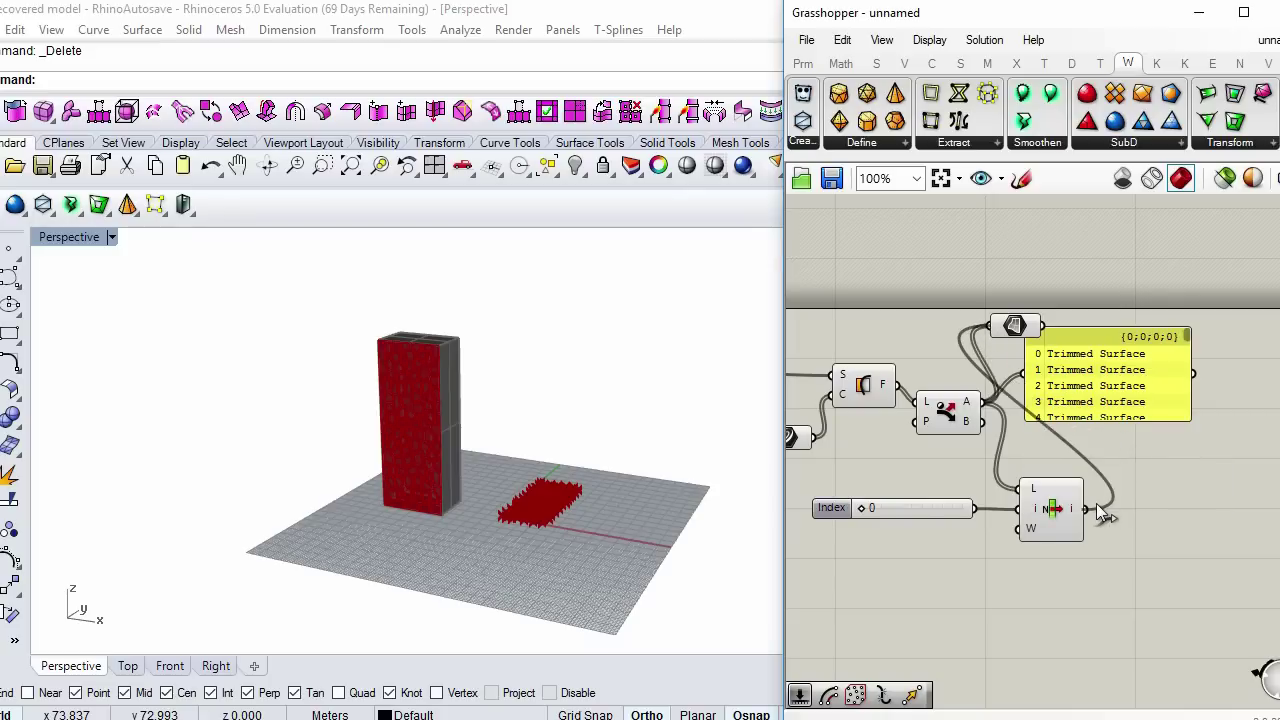
pyautogui.moveTo(1012, 328); pyautogui.dragTo(1088, 437)
pyautogui.moveTo(1035, 384); pyautogui.dragTo(1203, 500)
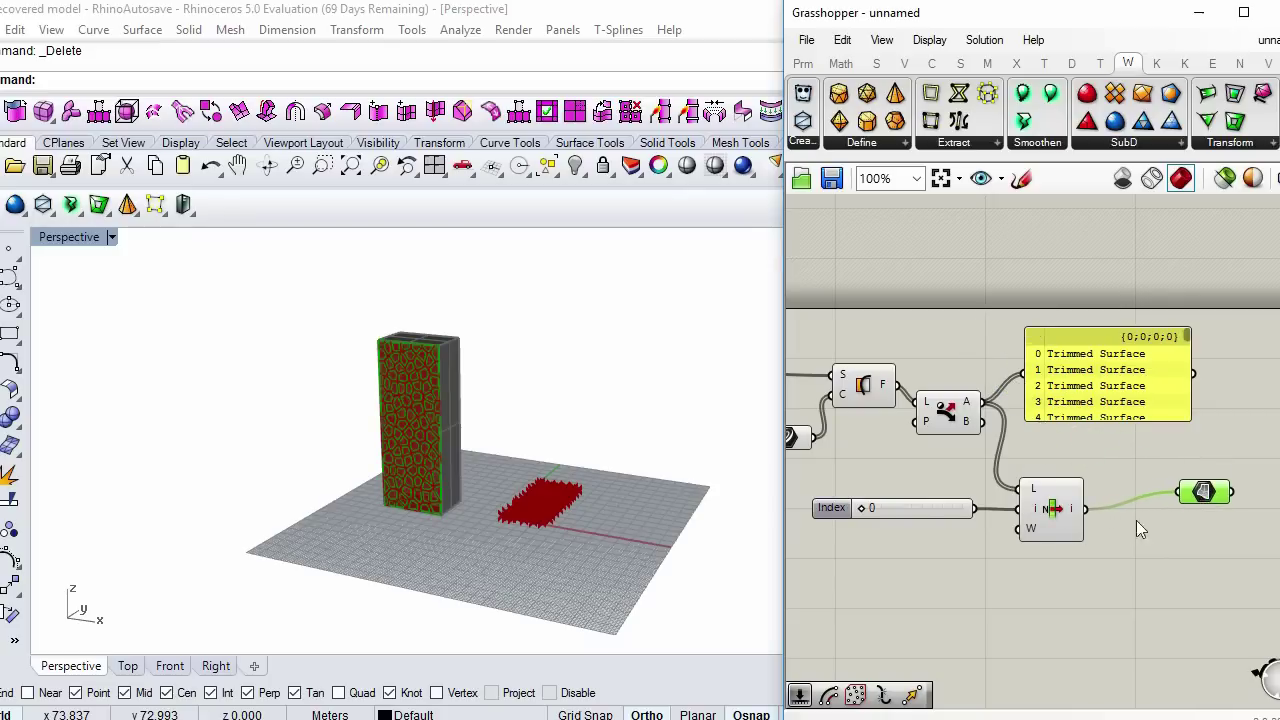
# - Try the Index slider at 12, and set it back to 0
pyautogui.click(855, 509)
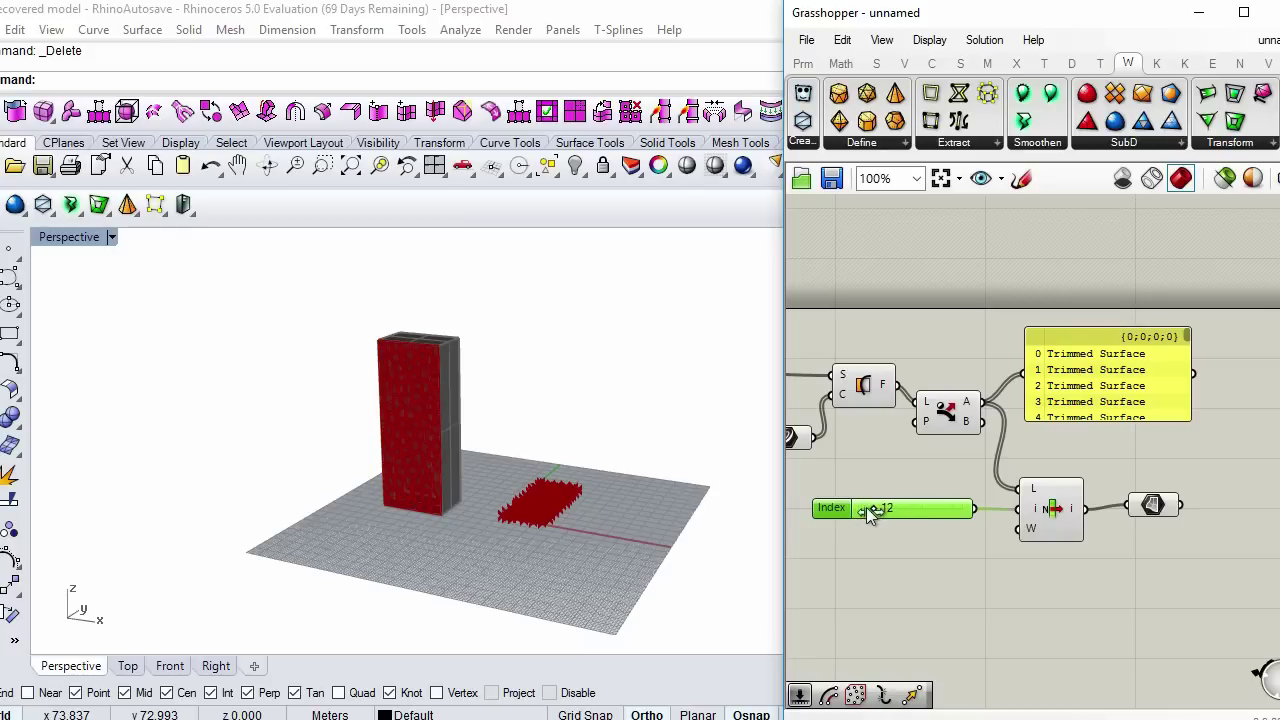
pyautogui.click(1153, 510)
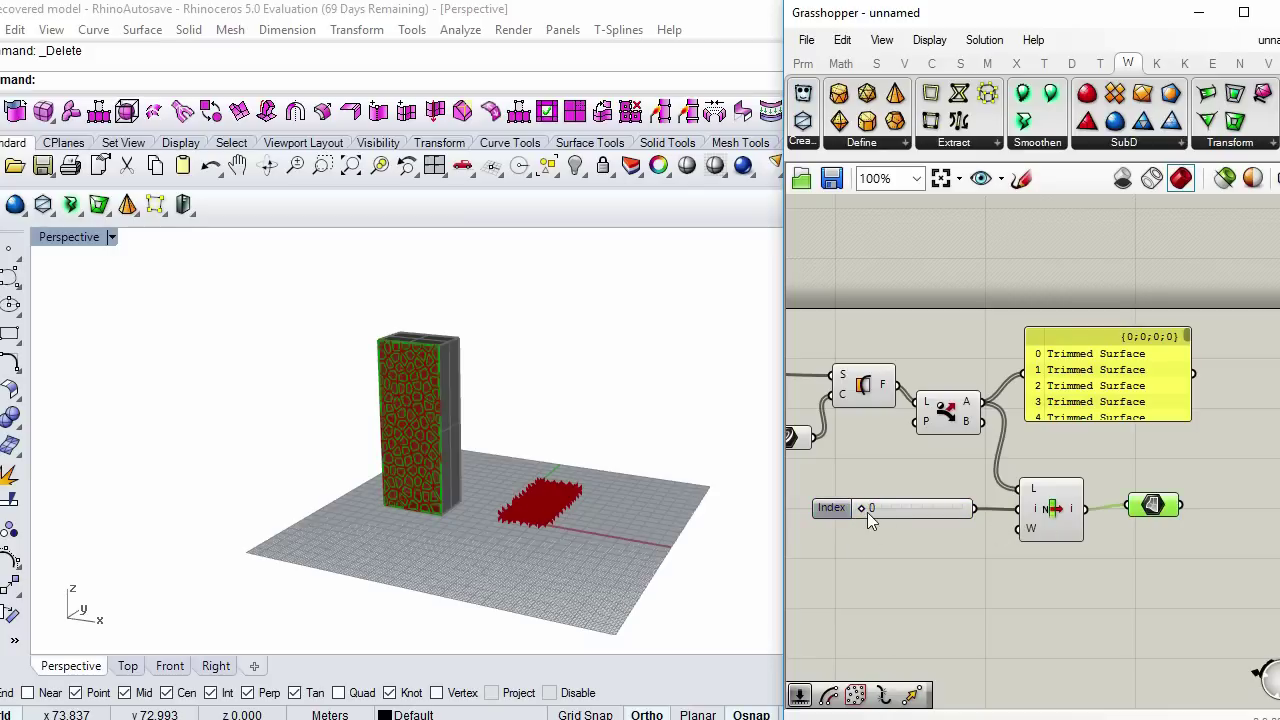
pyautogui.moveTo(861, 510); pyautogui.dragTo(857, 511)
pyautogui.click(1132, 567)
# - Bake the surface picked by the List Item and move the baked frame out in front of the tower
pyautogui.click(1155, 508)
pyautogui.middleClick(1155, 508)
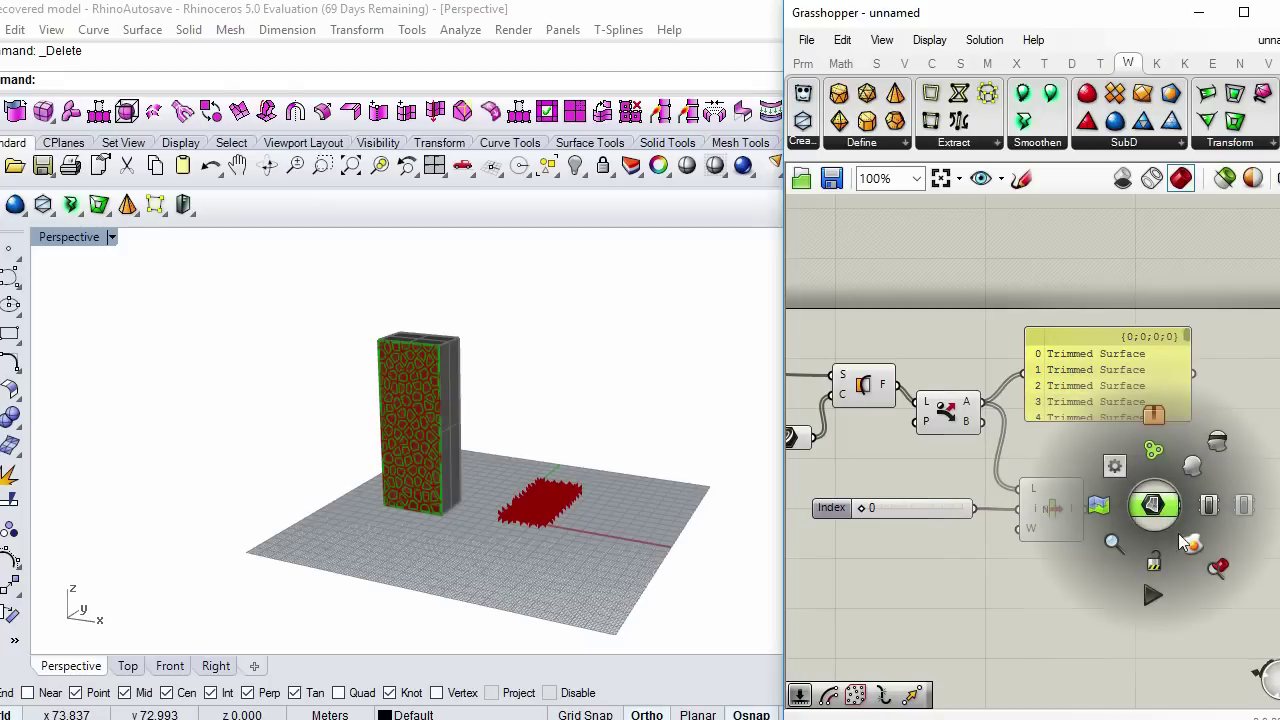
pyautogui.click(1191, 548)
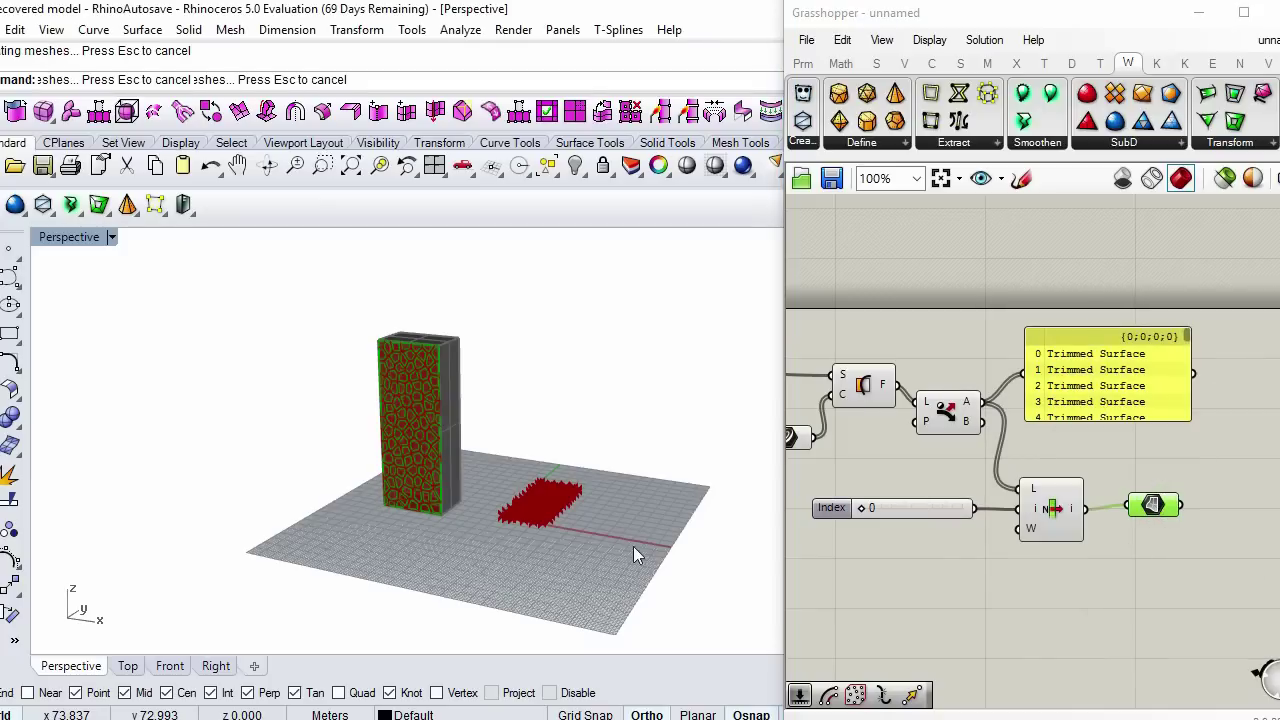
pyautogui.moveTo(494, 545); pyautogui.dragTo(467, 540, button='right')
pyautogui.click(385, 400)
pyautogui.moveTo(451, 424); pyautogui.dragTo(378, 457)
pyautogui.click(320, 511)
# - Inspect the baked Voronoi frame up close and delete it
pyautogui.scroll(6, 321, 516)
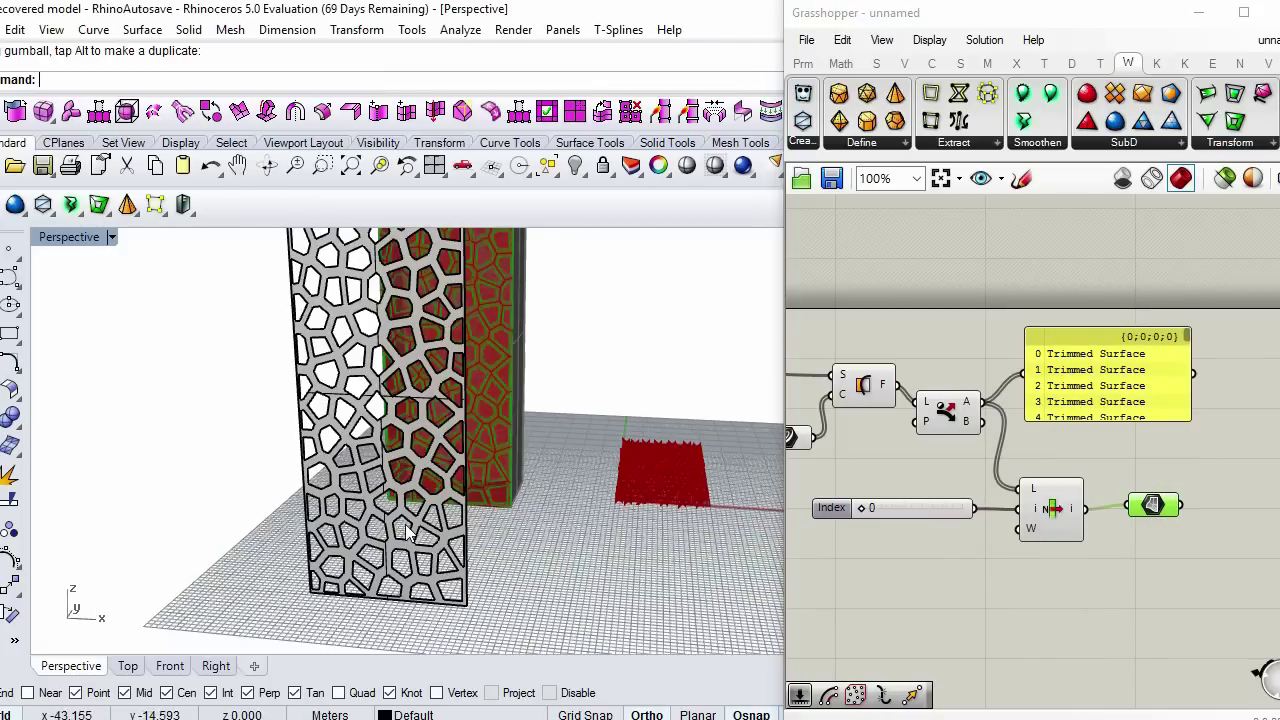
pyautogui.scroll(-5, 440, 525)
pyautogui.click(433, 552)
pyautogui.press('Delete')
# - Move the Surface parameter holding the extracted frame slightly higher beside the List Item
pyautogui.click(1190, 482)
pyautogui.click(1154, 501)
pyautogui.moveTo(1155, 500); pyautogui.dragTo(1158, 479)
pyautogui.moveTo(1169, 535); pyautogui.dragTo(1037, 535, button='right')
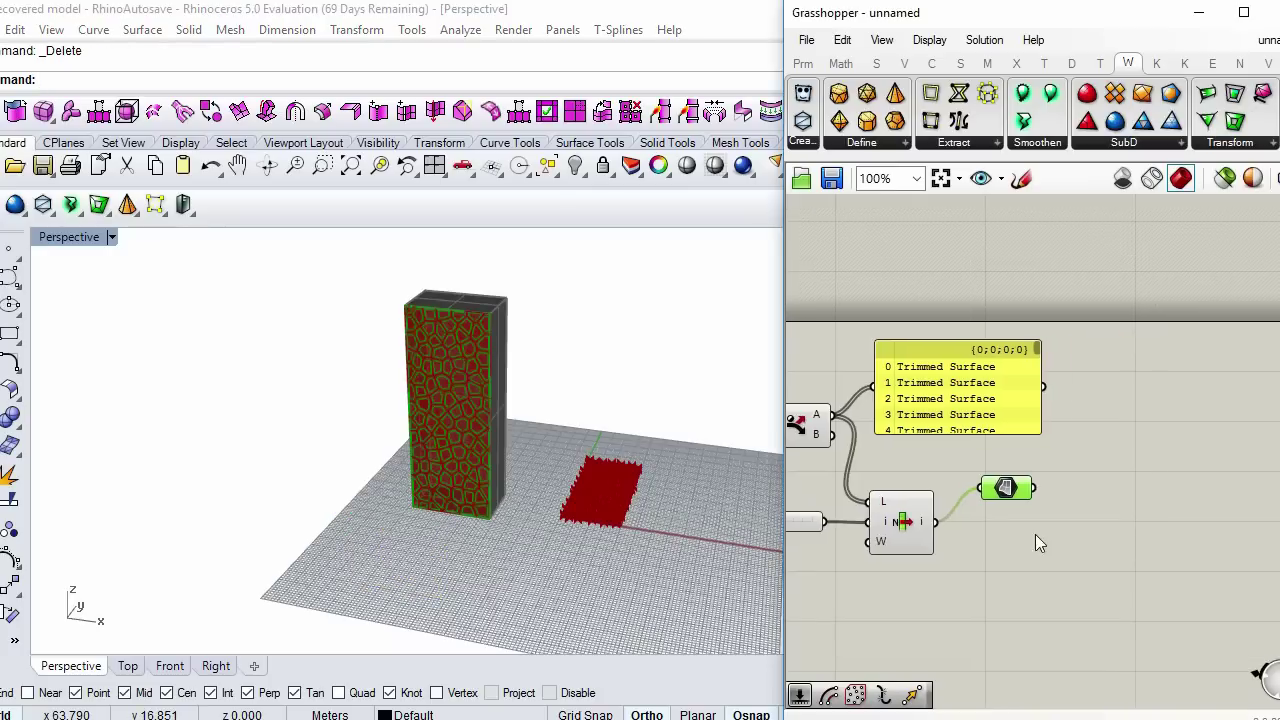
# - Add a Mesh parameter and feed the extracted frame's Surface parameter into it
pyautogui.click(1035, 520)
pyautogui.doubleClick(1064, 514)
pyautogui.write('me')
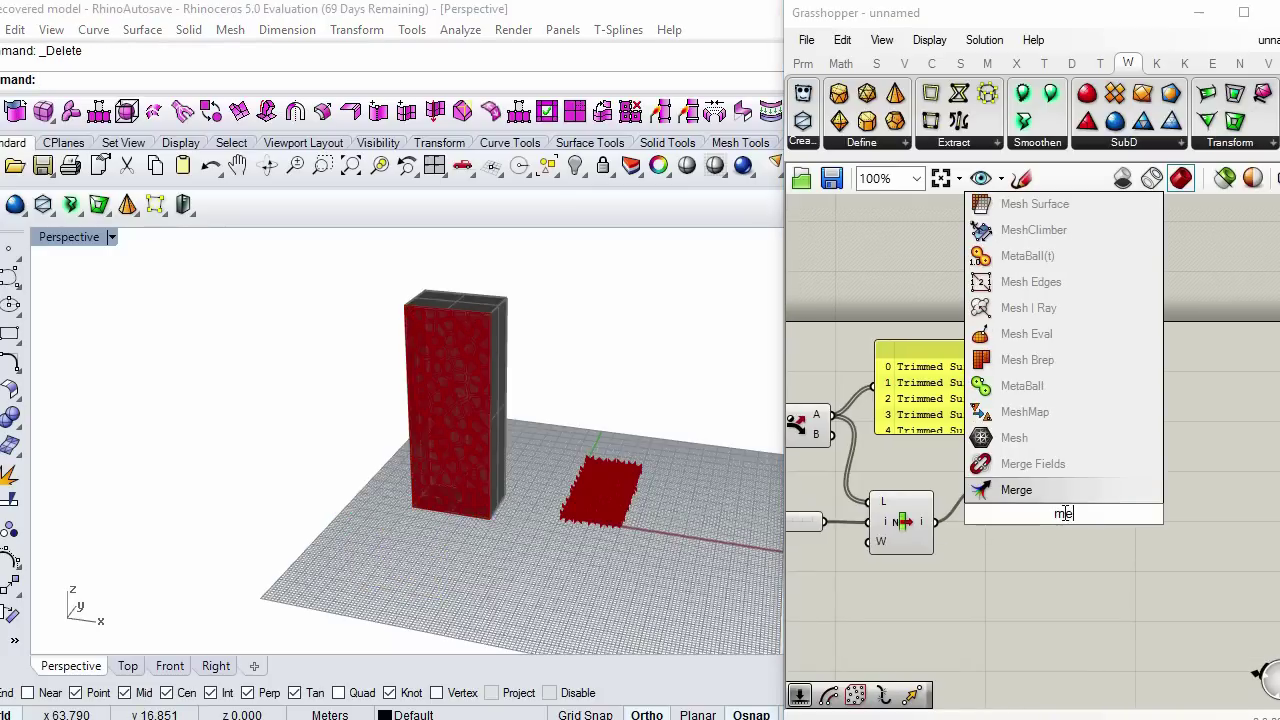
pyautogui.click(1030, 437)
pyautogui.moveTo(1033, 488); pyautogui.dragTo(1087, 471)
pyautogui.click(1120, 468)
# - Turn off the previews of all components upstream of the new Mesh parameter, including the original Voronoi pattern group
pyautogui.moveTo(1120, 468); pyautogui.dragTo(1006, 463, button='right')
pyautogui.moveTo(955, 503); pyautogui.dragTo(1067, 464, button='right')
pyautogui.moveTo(1003, 587); pyautogui.dragTo(797, 362)
pyautogui.middleClick(891, 357)
pyautogui.click(955, 293)
pyautogui.scroll(-4, 1058, 322)
pyautogui.click(931, 413)
pyautogui.moveTo(931, 413); pyautogui.dragTo(1110, 409, button='right')
pyautogui.moveTo(1130, 491); pyautogui.dragTo(894, 281)
pyautogui.middleClick(894, 285)
pyautogui.click(955, 237)
pyautogui.moveTo(912, 454); pyautogui.dragTo(820, 266)
pyautogui.middleClick(844, 287)
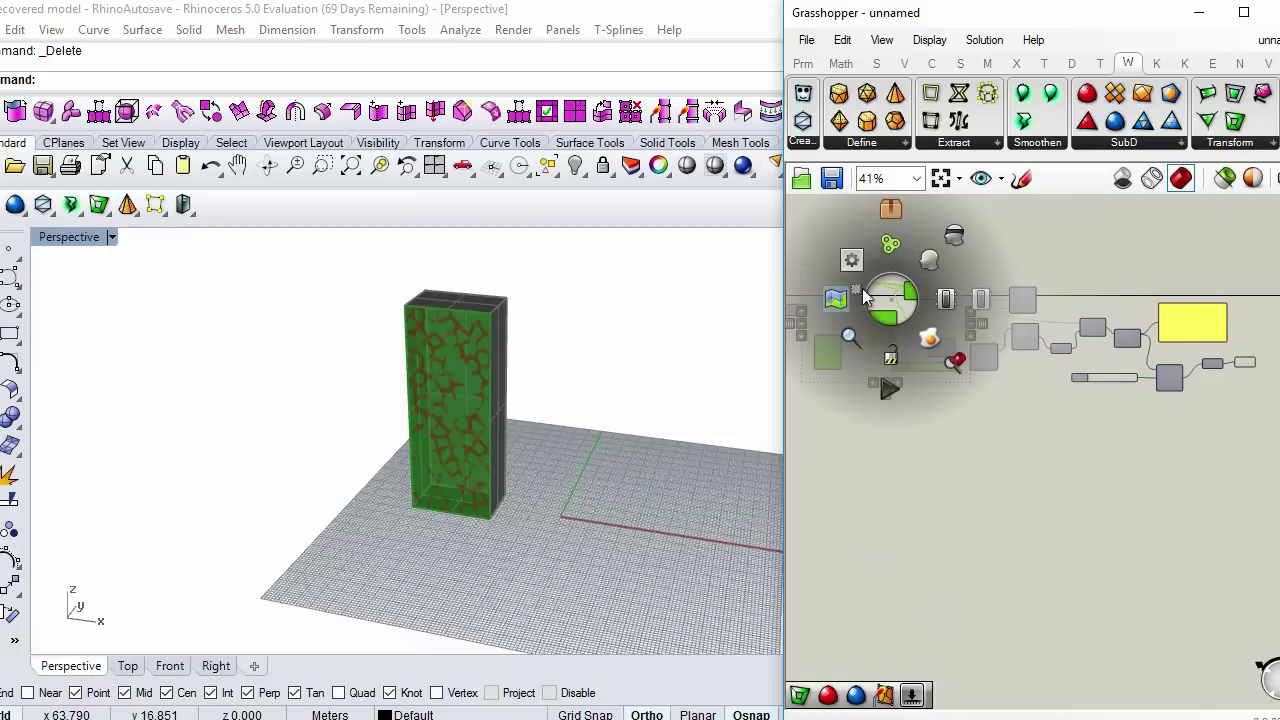
pyautogui.click(957, 236)
# - Inspect the meshed Voronoi frame on the tower facade with the Mesh parameter selected and deselected
pyautogui.scroll(5, 432, 418)
pyautogui.moveTo(408, 424); pyautogui.dragTo(437, 517, button='right')
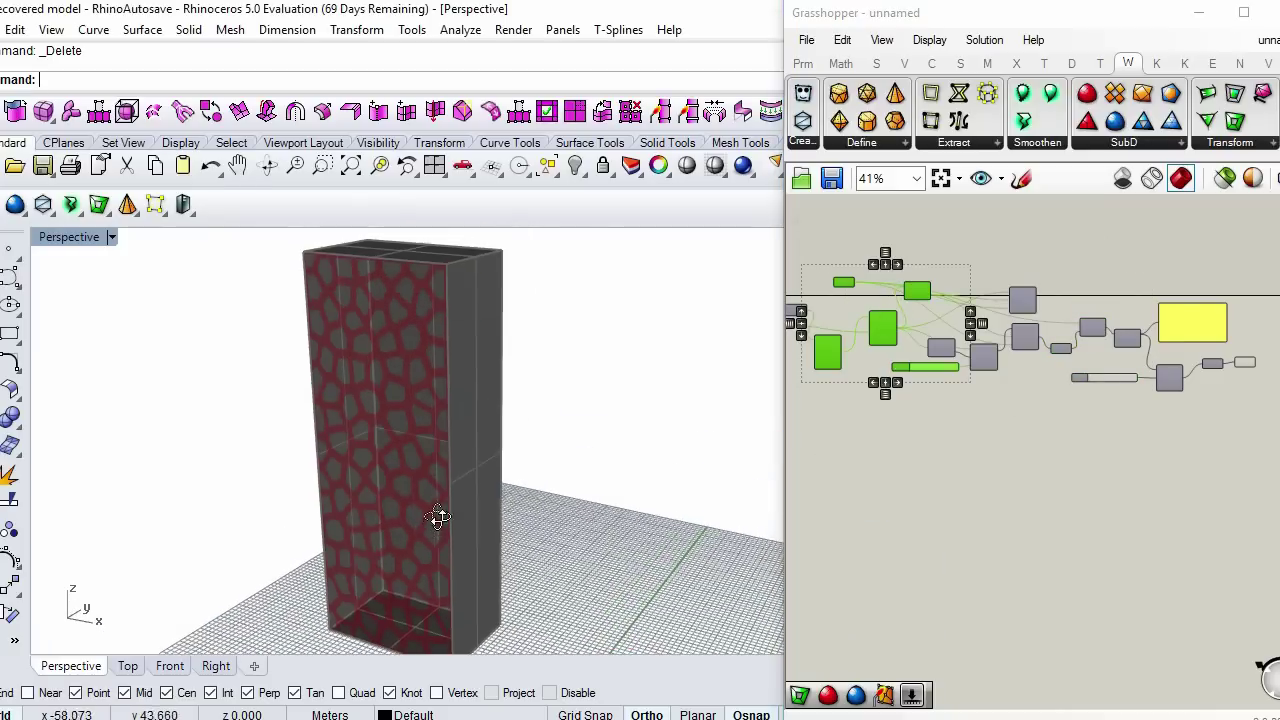
pyautogui.scroll(-4, 437, 517)
pyautogui.moveTo(1194, 458); pyautogui.dragTo(1052, 458, button='right')
pyautogui.scroll(4, 1130, 352)
pyautogui.moveTo(1130, 352); pyautogui.dragTo(1020, 363, button='right')
pyautogui.moveTo(947, 389); pyautogui.dragTo(951, 384)
pyautogui.click(957, 428)
pyautogui.click(956, 393)
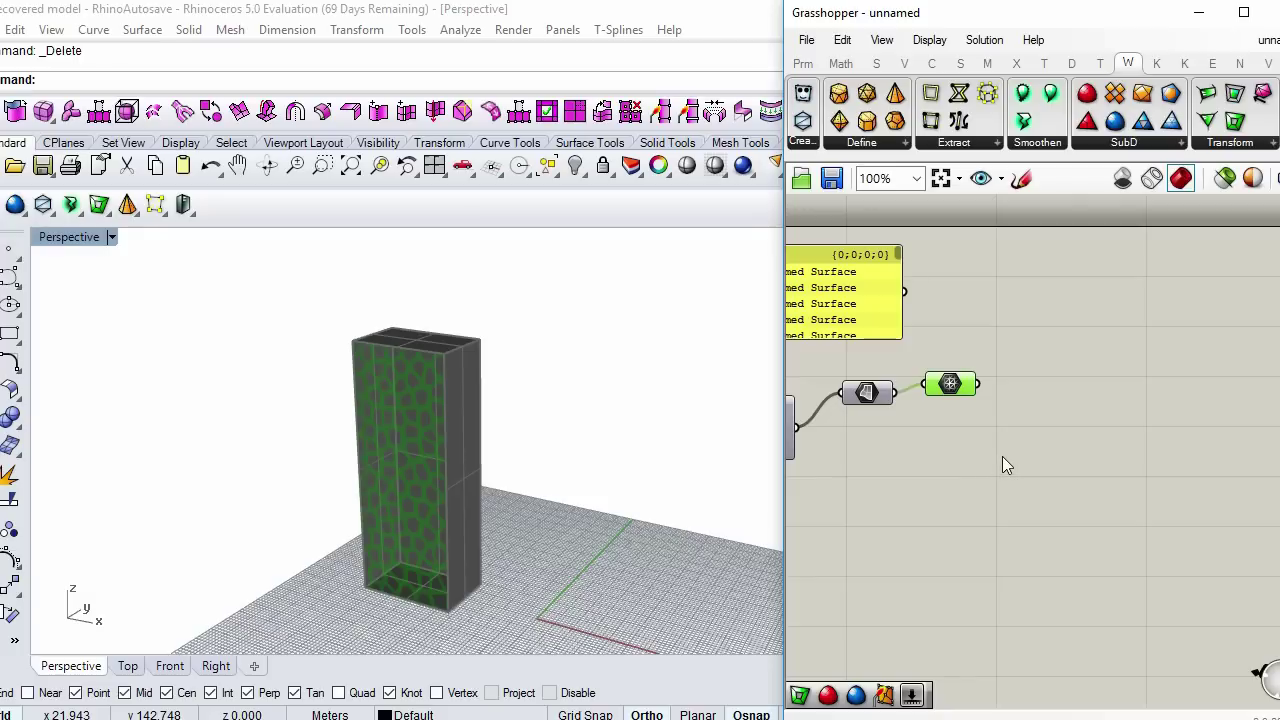
pyautogui.click(1005, 425)
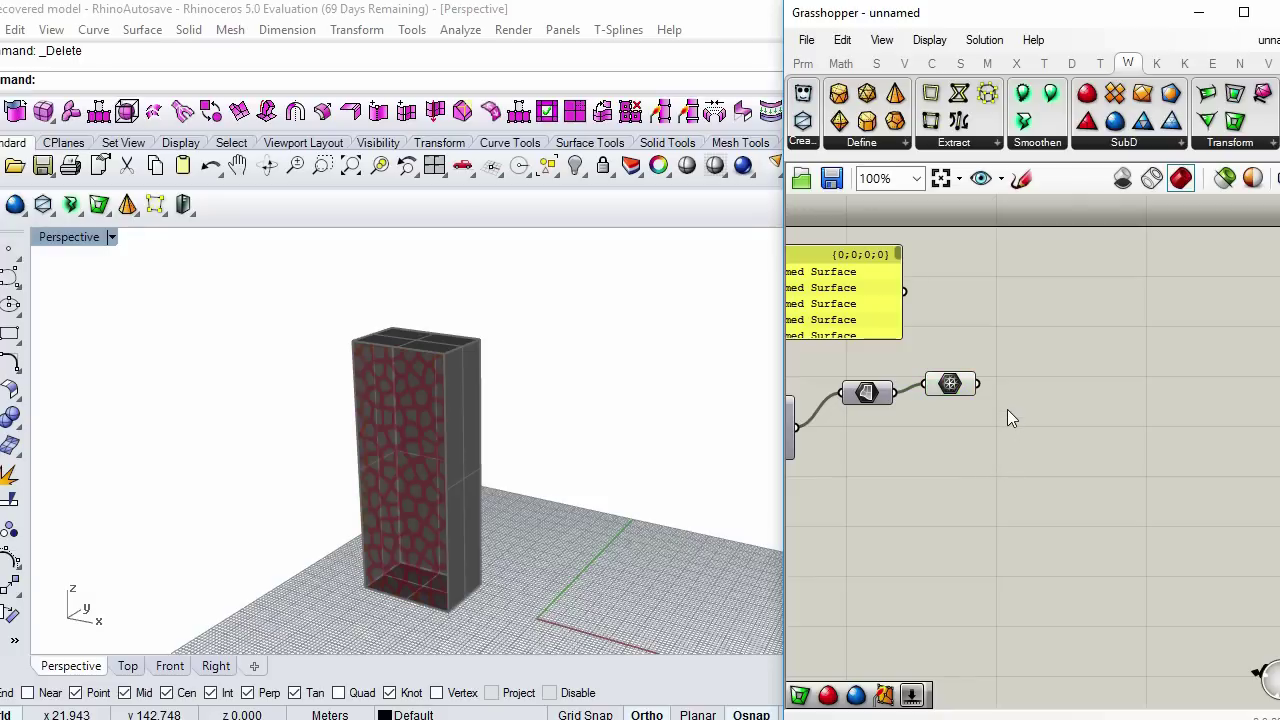
# - Add a Weaverbird's Mesh Thicken component and connect the Mesh parameter to its mesh input
pyautogui.scroll(3, 1007, 409)
pyautogui.scroll(-3, 998, 424)
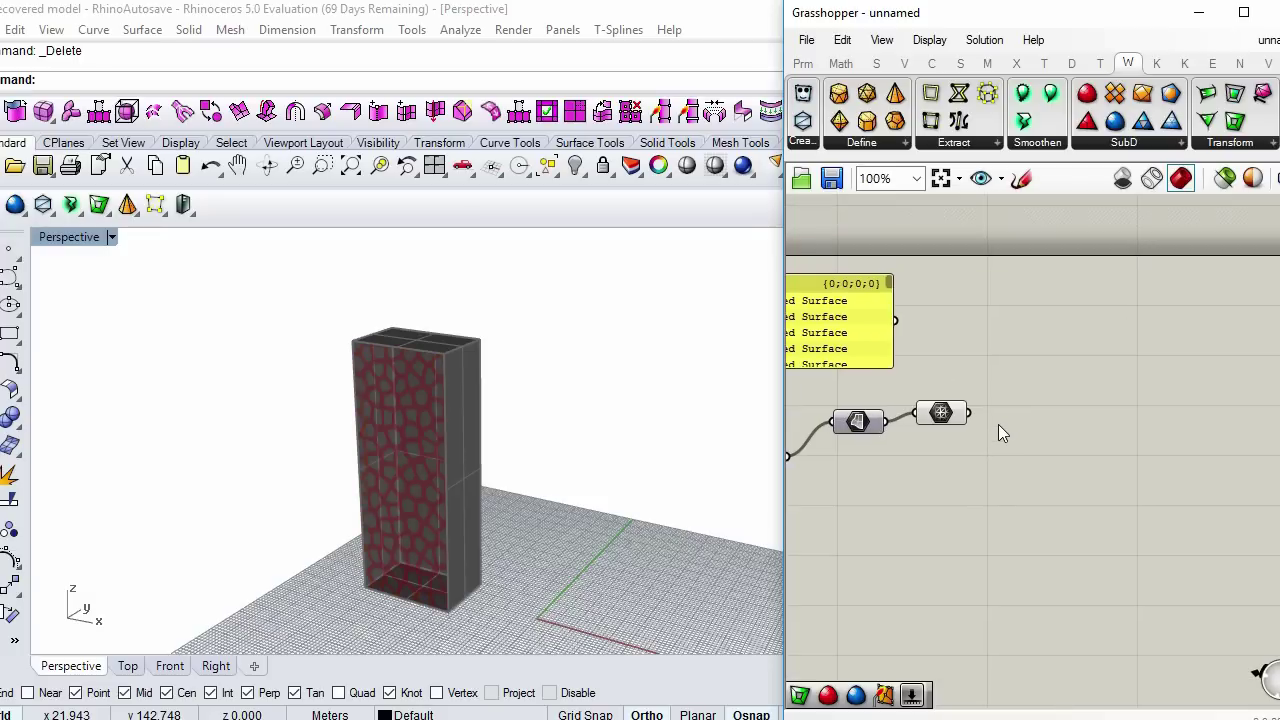
pyautogui.scroll(3, 1000, 417)
pyautogui.doubleClick(1001, 418)
pyautogui.write('th')
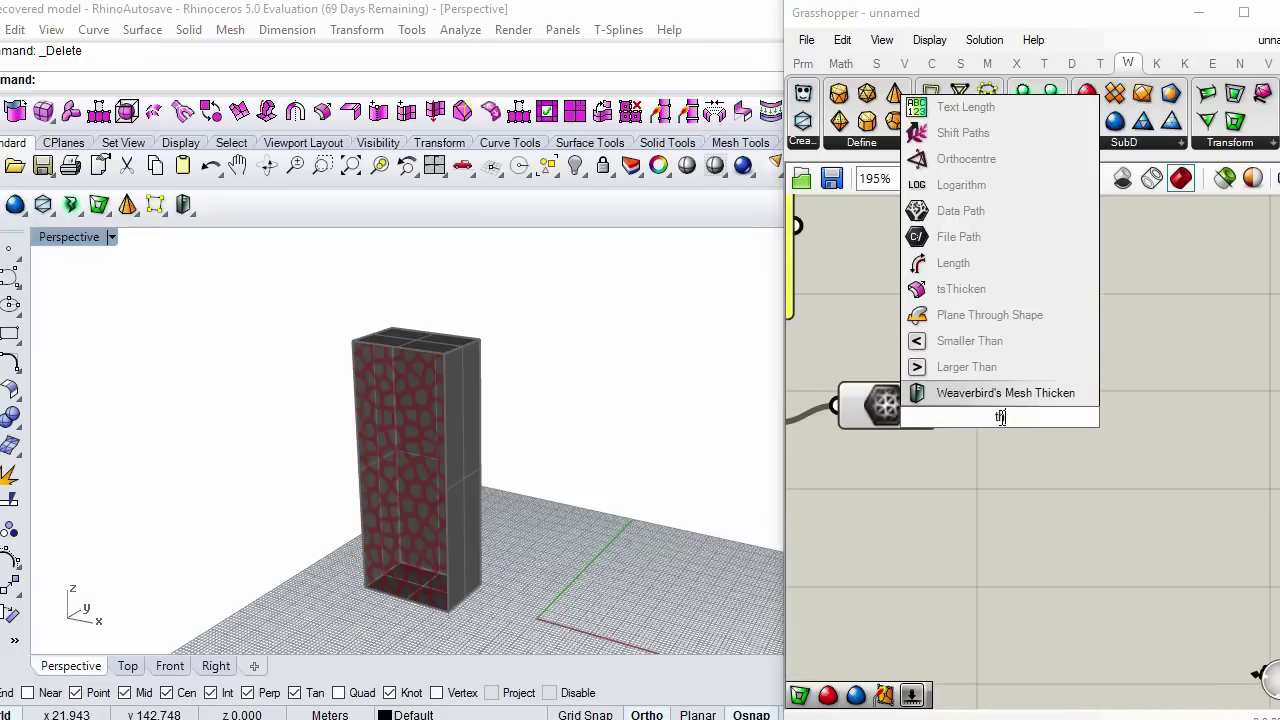
pyautogui.press('Return')
pyautogui.moveTo(940, 406); pyautogui.dragTo(983, 408)
pyautogui.scroll(5, 423, 481)
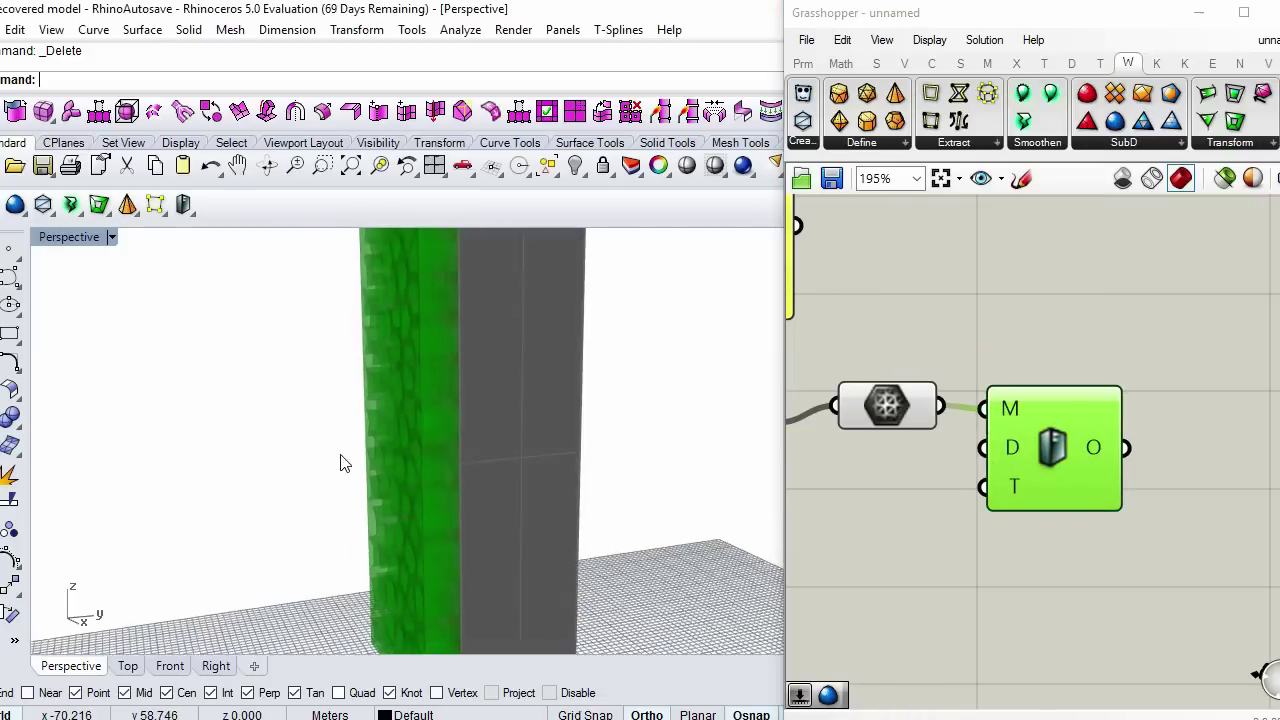
# - Create a number slider set to 0.99 for the Mesh Thicken Distance input and shift the component to make room
pyautogui.click(868, 514)
pyautogui.doubleClick(865, 499)
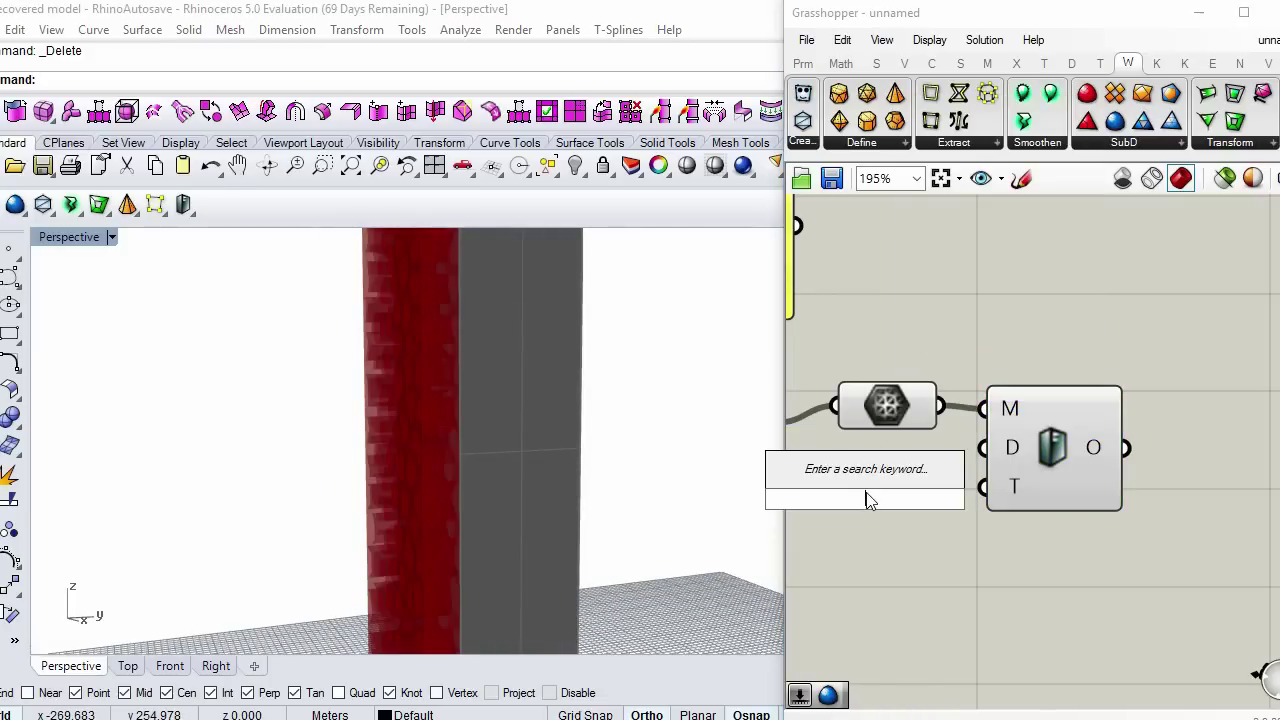
pyautogui.write('0.9')
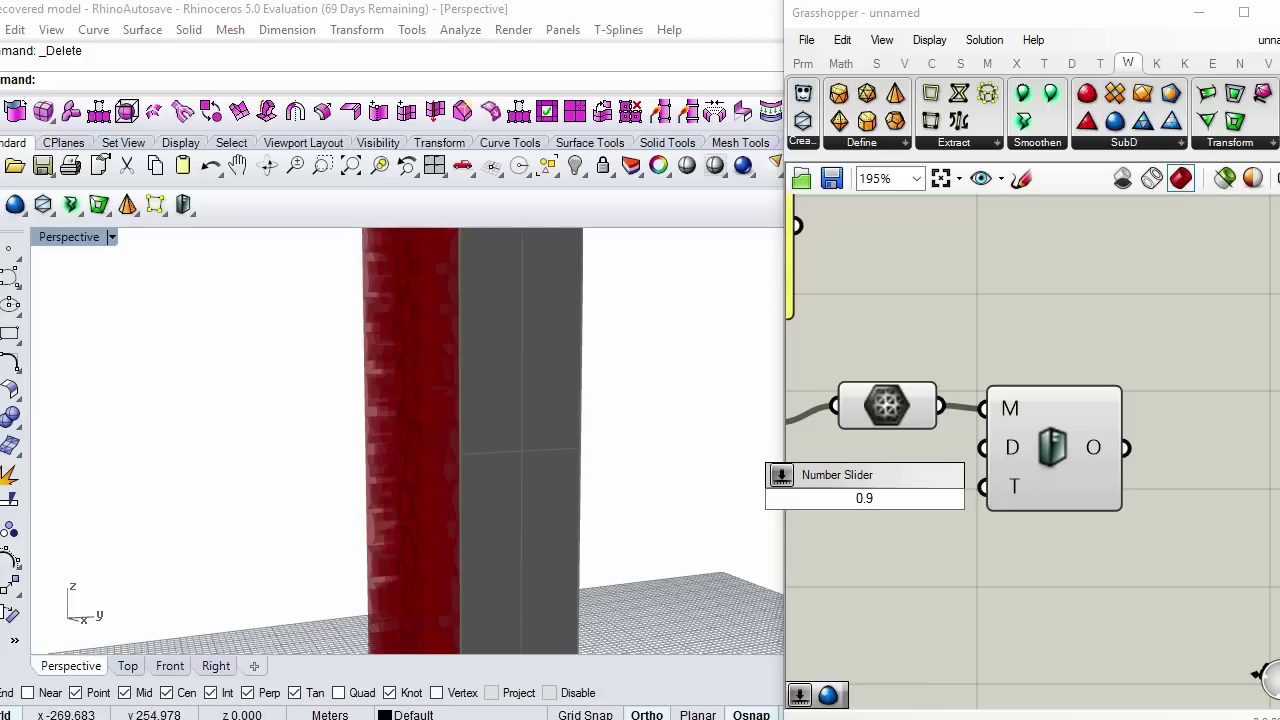
pyautogui.write('9')
pyautogui.press('Return')
pyautogui.moveTo(1103, 432); pyautogui.dragTo(1222, 414)
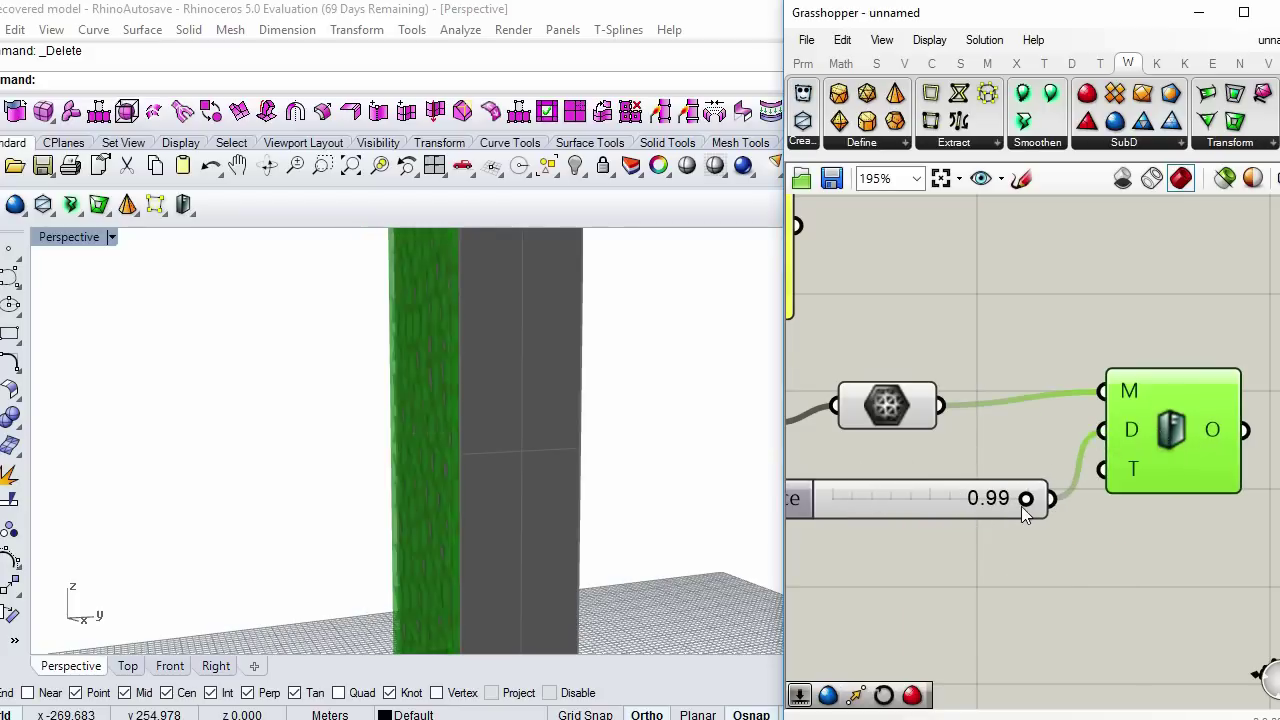
# - Lower the Distance slider to 0.85 and inspect the thickened Voronoi frame up close
pyautogui.scroll(-3, 1021, 506)
pyautogui.moveTo(1027, 501)
pyautogui.mouseDown()
pyautogui.moveTo(914, 510)
pyautogui.moveTo(1007, 503)
pyautogui.mouseUp()
pyautogui.scroll(-2, 373, 517)
pyautogui.moveTo(373, 517); pyautogui.dragTo(511, 517, button='right')
pyautogui.scroll(5, 483, 518)
pyautogui.scroll(8, 483, 491)
pyautogui.scroll(-10, 478, 491)
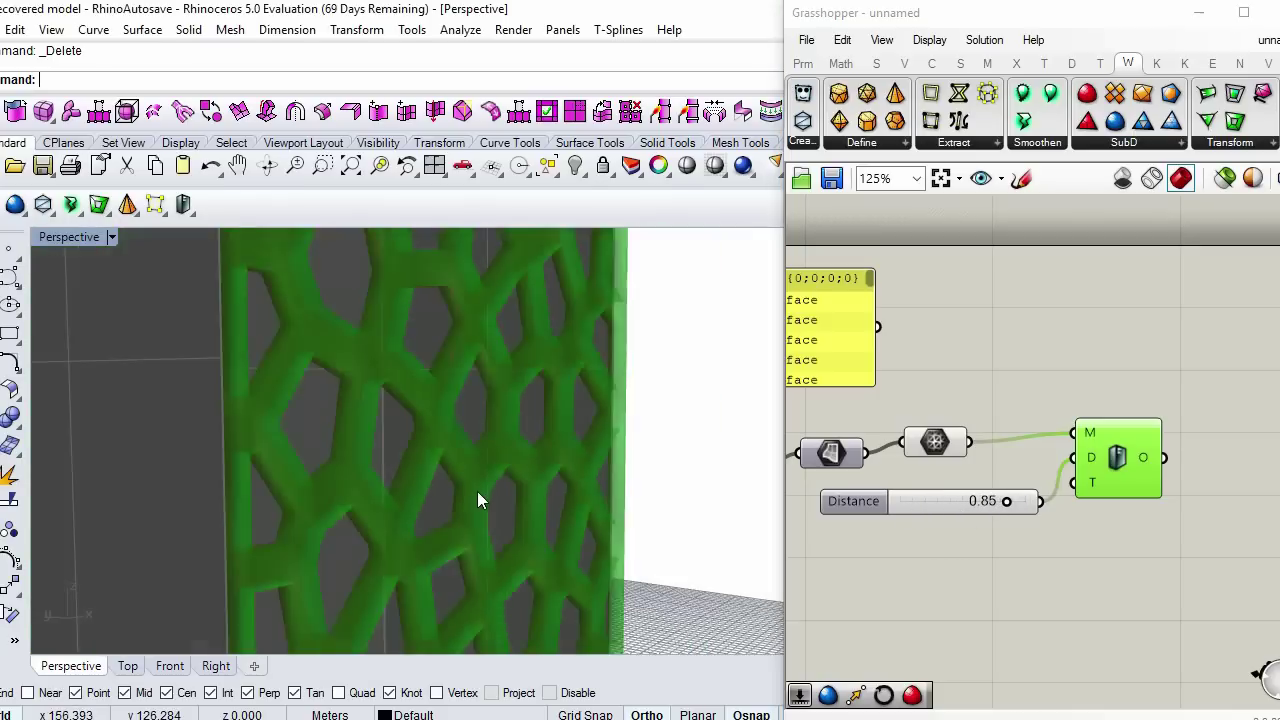
# - Hide the preview of the Mesh parameter that feeds Mesh Thicken
pyautogui.moveTo(989, 468); pyautogui.dragTo(891, 411)
pyautogui.middleClick(891, 411)
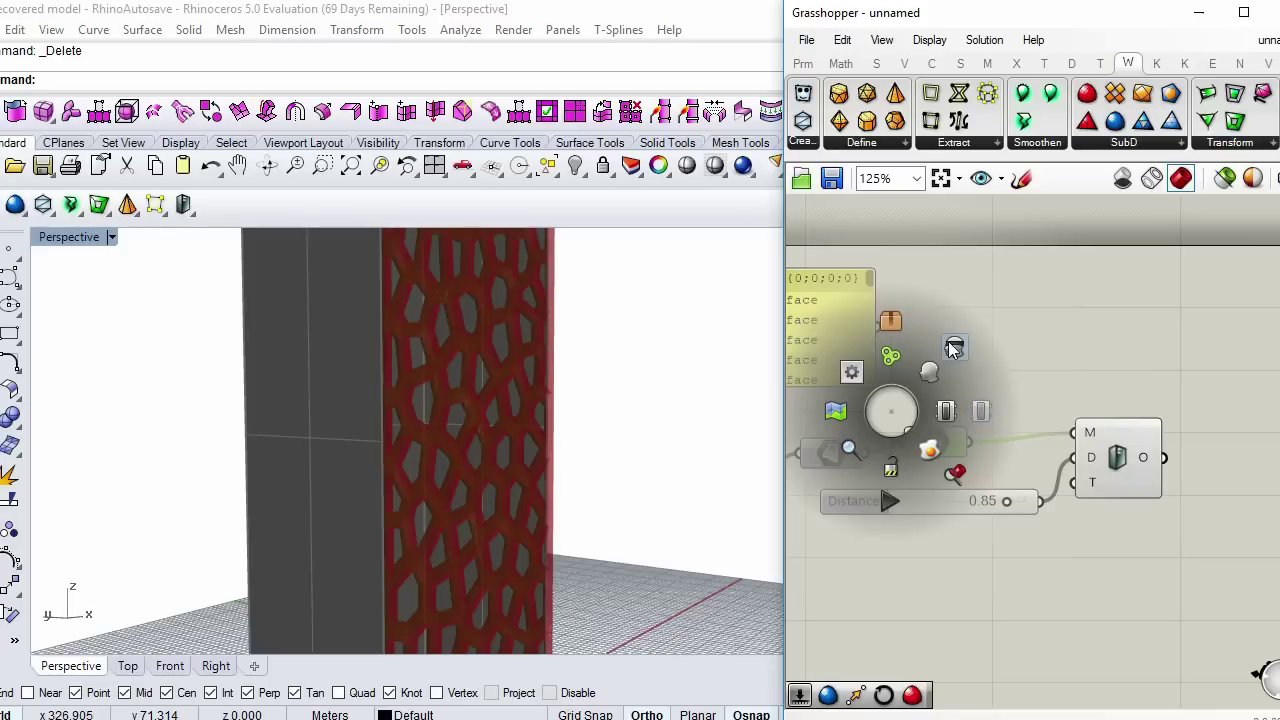
pyautogui.scroll(-3, 990, 400)
# - Add Weaverbird's Catmull-Clark Subdivision after Mesh Thicken, with a number slider of 3 driving its Level input
pyautogui.doubleClick(1058, 462)
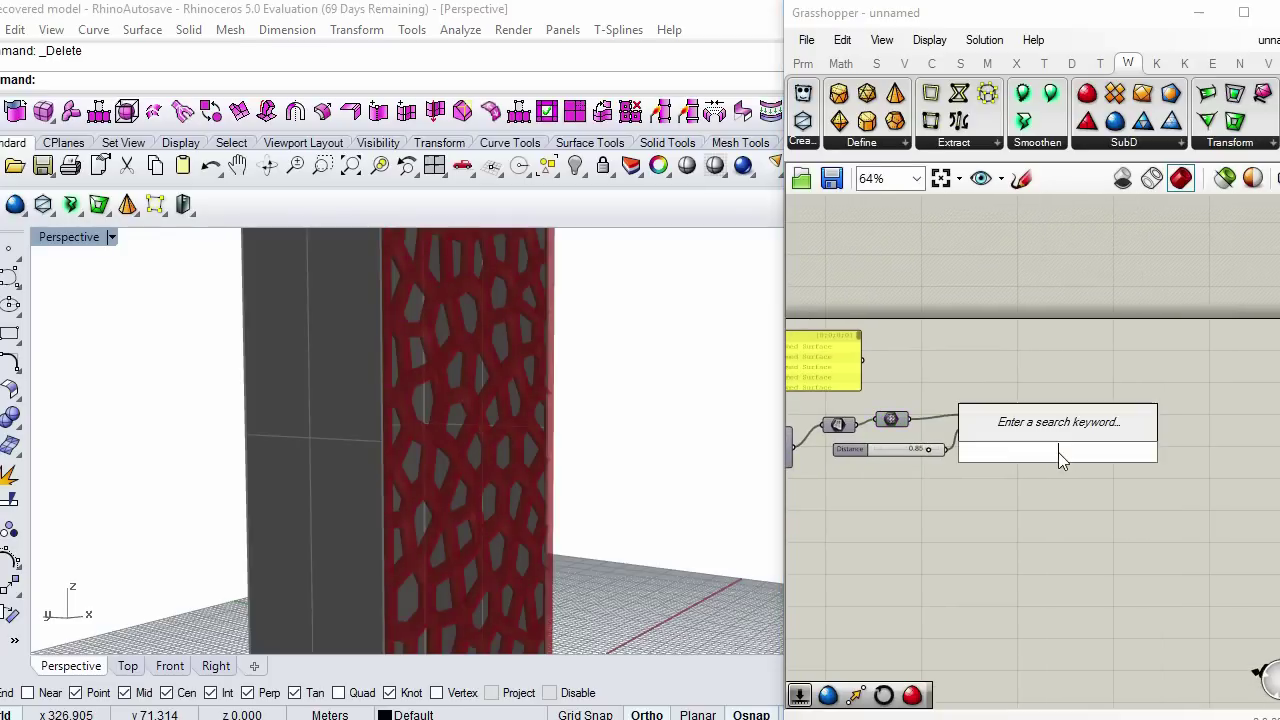
pyautogui.write('ca')
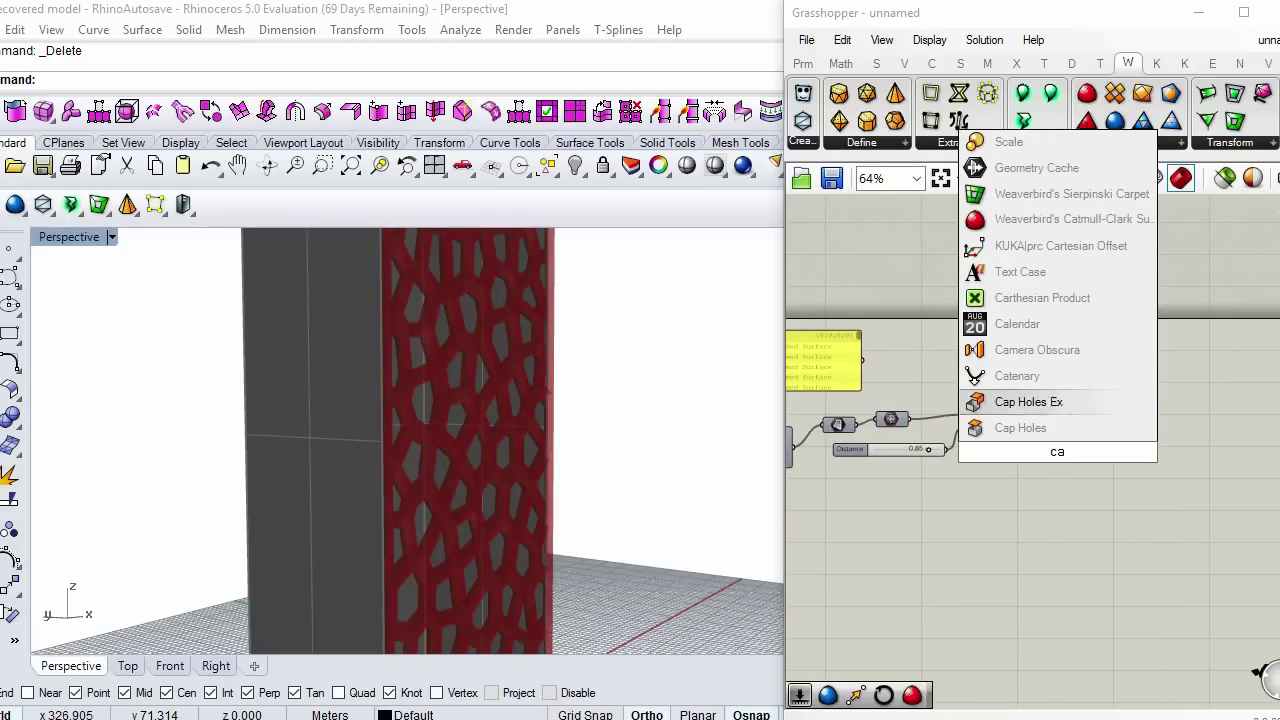
pyautogui.click(1051, 219)
pyautogui.doubleClick(1048, 483)
pyautogui.write('3')
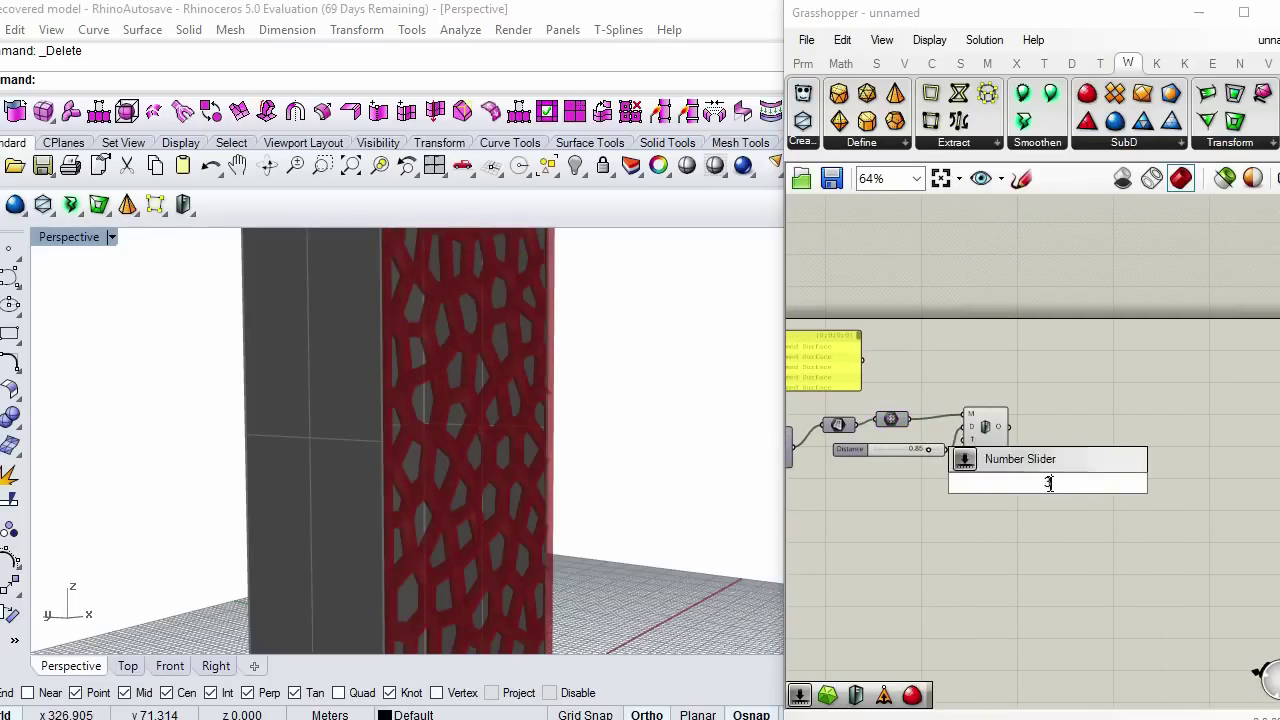
pyautogui.press('Return')
pyautogui.moveTo(1030, 487); pyautogui.dragTo(969, 500)
# - Hide the previews of Mesh Thicken and the components before it, and inspect the smoothed frame on the tower
pyautogui.moveTo(1082, 468); pyautogui.dragTo(820, 360)
pyautogui.scroll(2, 1013, 462)
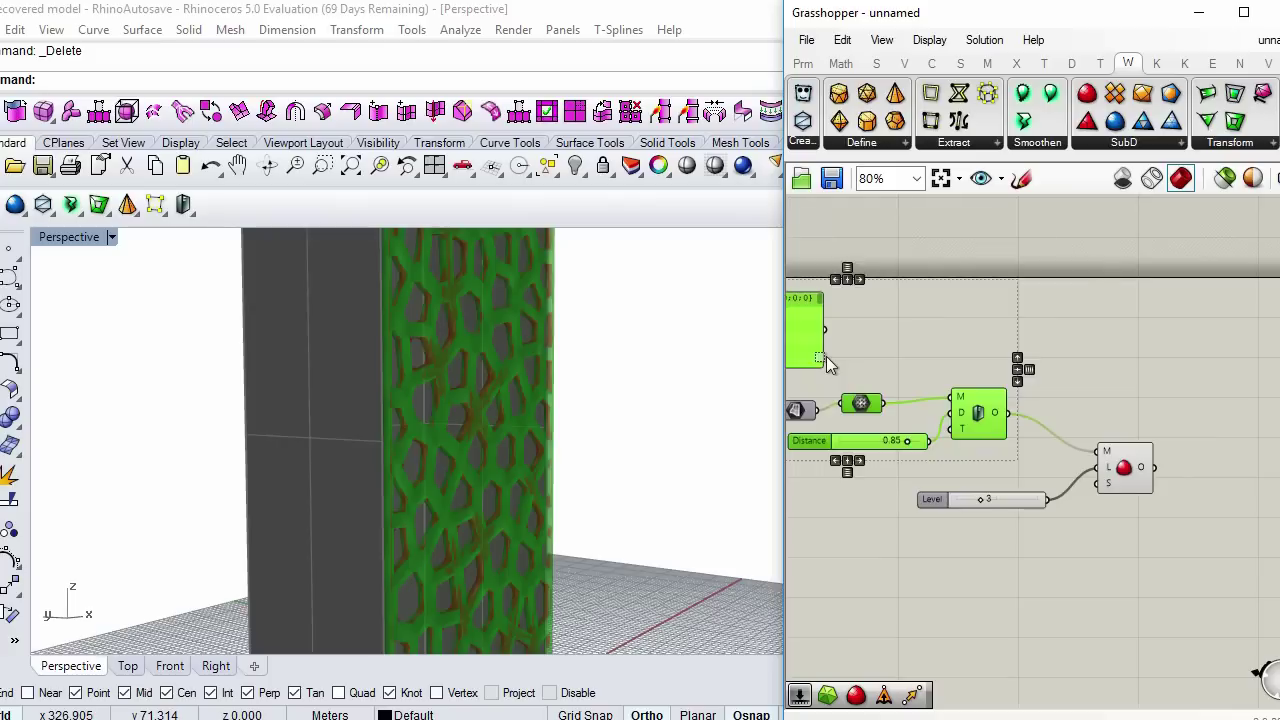
pyautogui.middleClick(891, 357)
pyautogui.click(951, 296)
pyautogui.moveTo(478, 497); pyautogui.dragTo(477, 486, button='right')
pyautogui.scroll(-7, 477, 486)
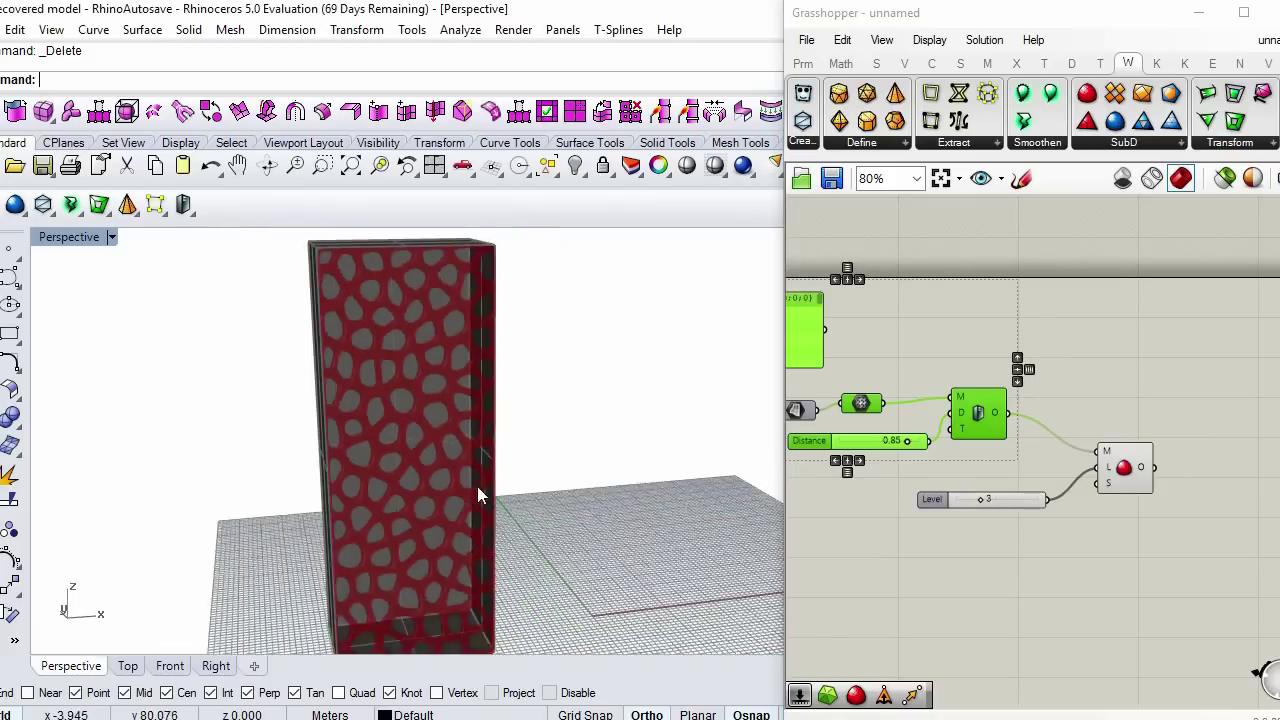
pyautogui.scroll(7, 436, 474)
pyautogui.moveTo(406, 413); pyautogui.dragTo(472, 495, button='right')
pyautogui.scroll(-2, 431, 499)
pyautogui.scroll(-3, 453, 514)
# - Bake the Catmull-Clark subdivided frame and move the baked mesh out beside the tower
pyautogui.click(1112, 472)
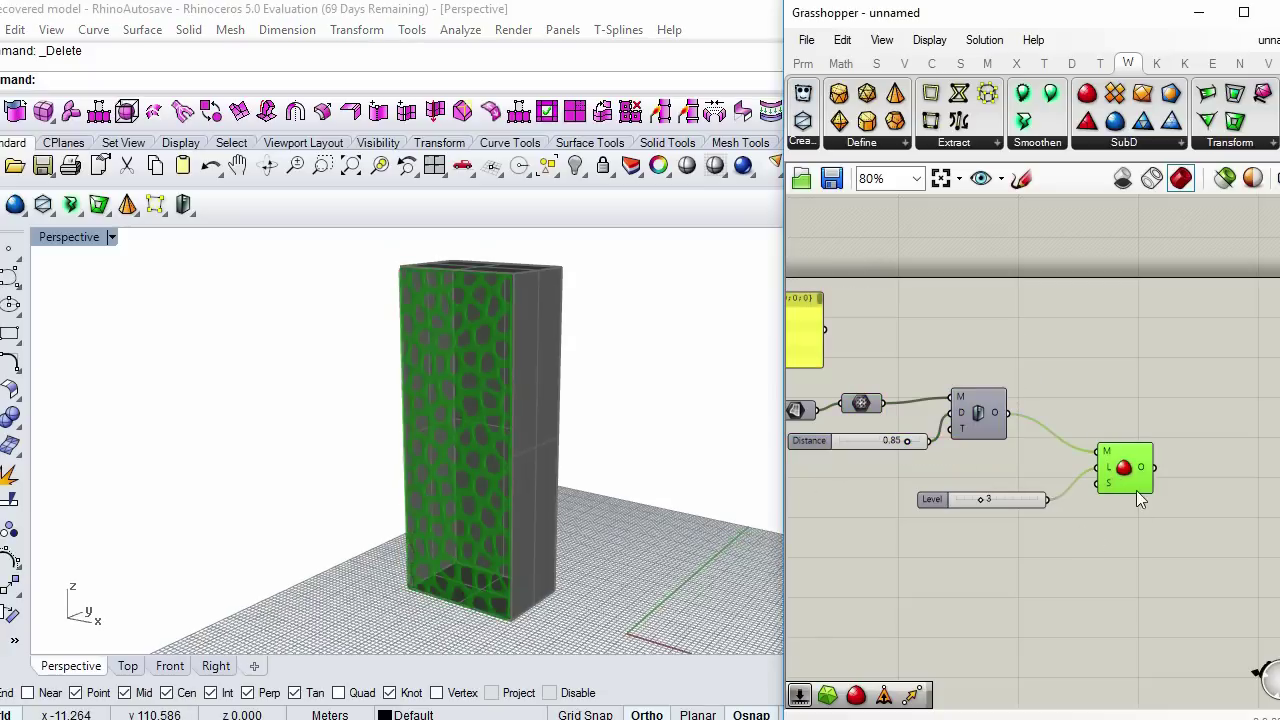
pyautogui.middleClick(1126, 478)
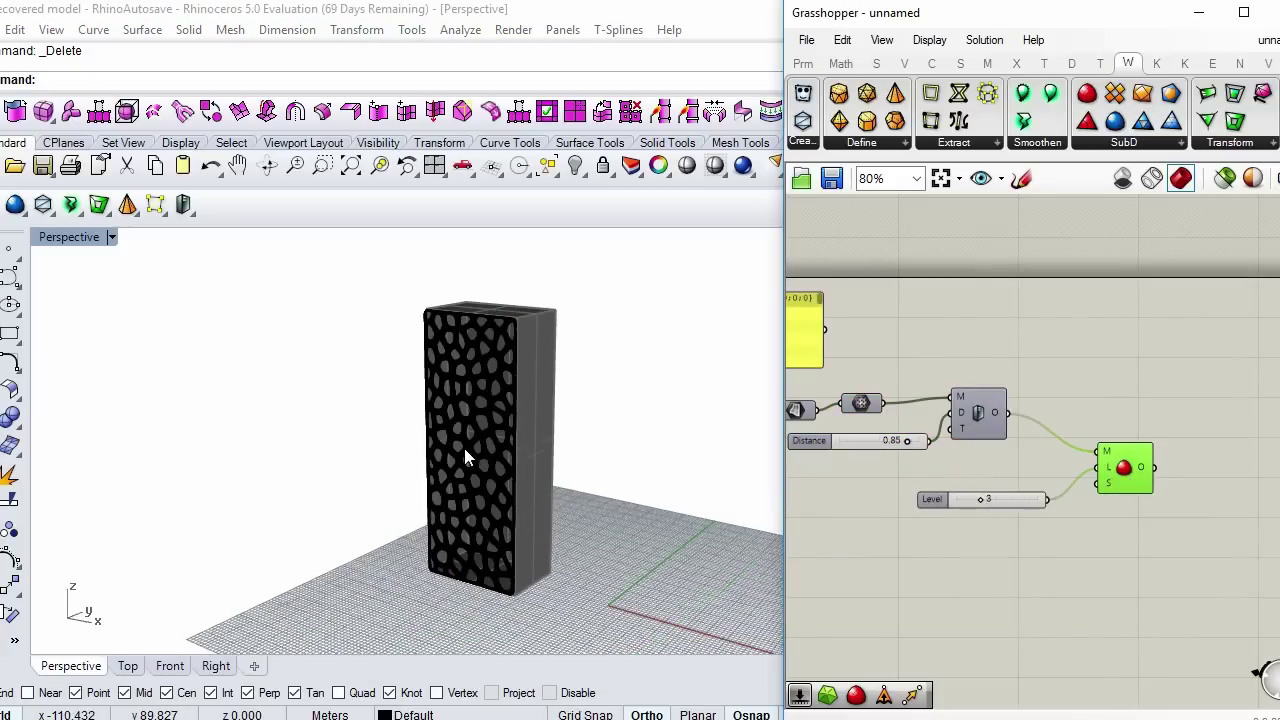
pyautogui.scroll(3, 457, 450)
pyautogui.click(451, 452)
pyautogui.scroll(-3, 460, 452)
pyautogui.keyDown('alt'); pyautogui.moveTo(522, 454); pyautogui.dragTo(366, 449); pyautogui.keyUp('alt')
pyautogui.click(452, 460)
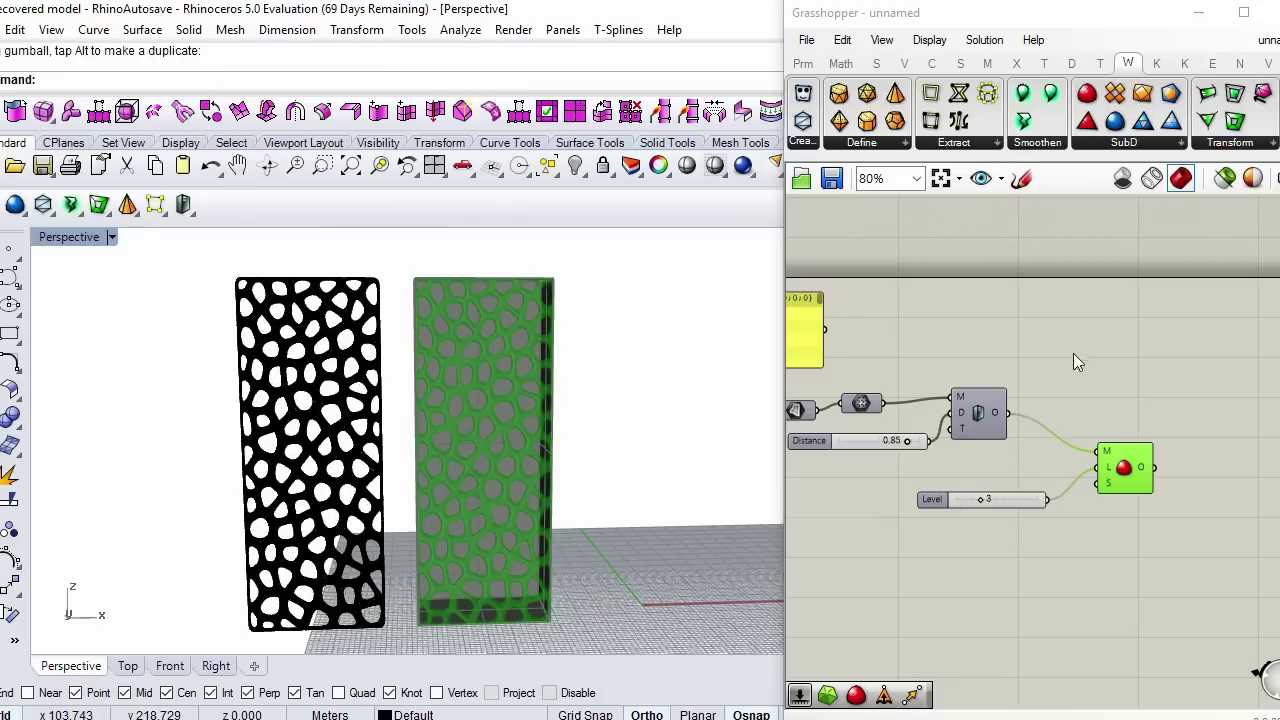
# - Unhide the tower's front facade surface and rebuild it with a denser control point grid
pyautogui.scroll(-3, 1070, 353)
pyautogui.moveTo(633, 517); pyautogui.dragTo(628, 551, button='right')
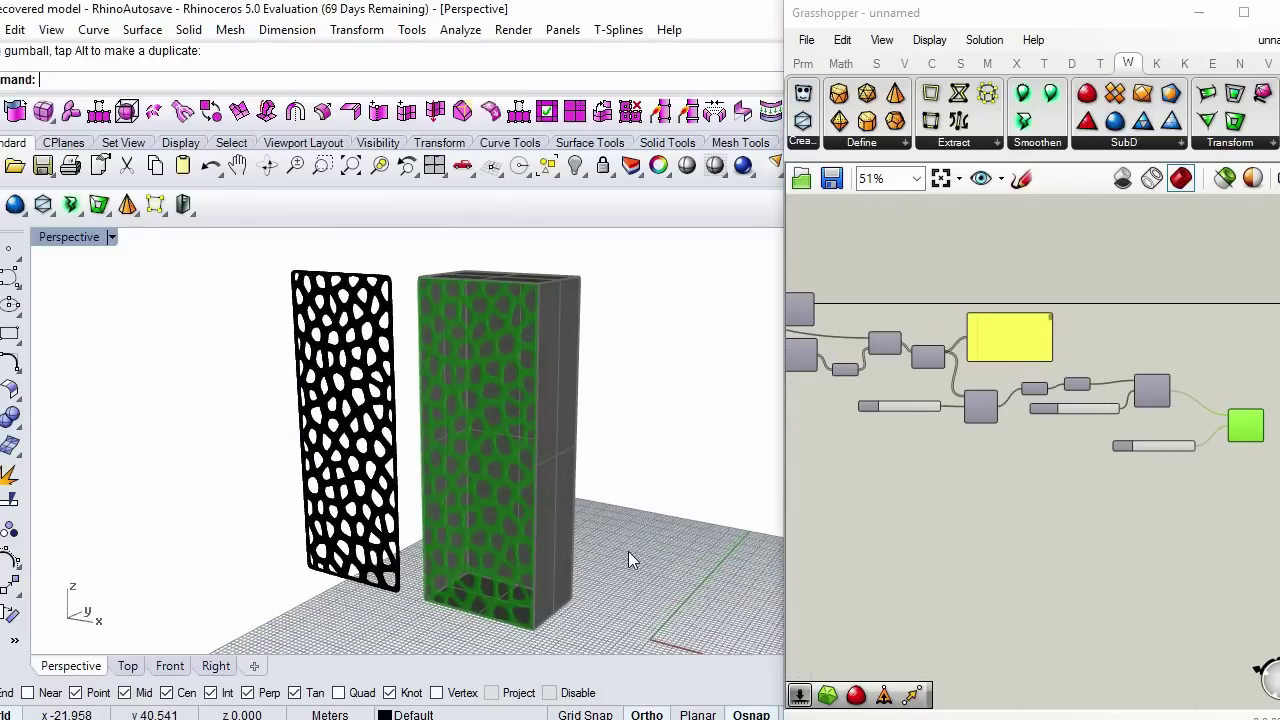
pyautogui.press('Return')
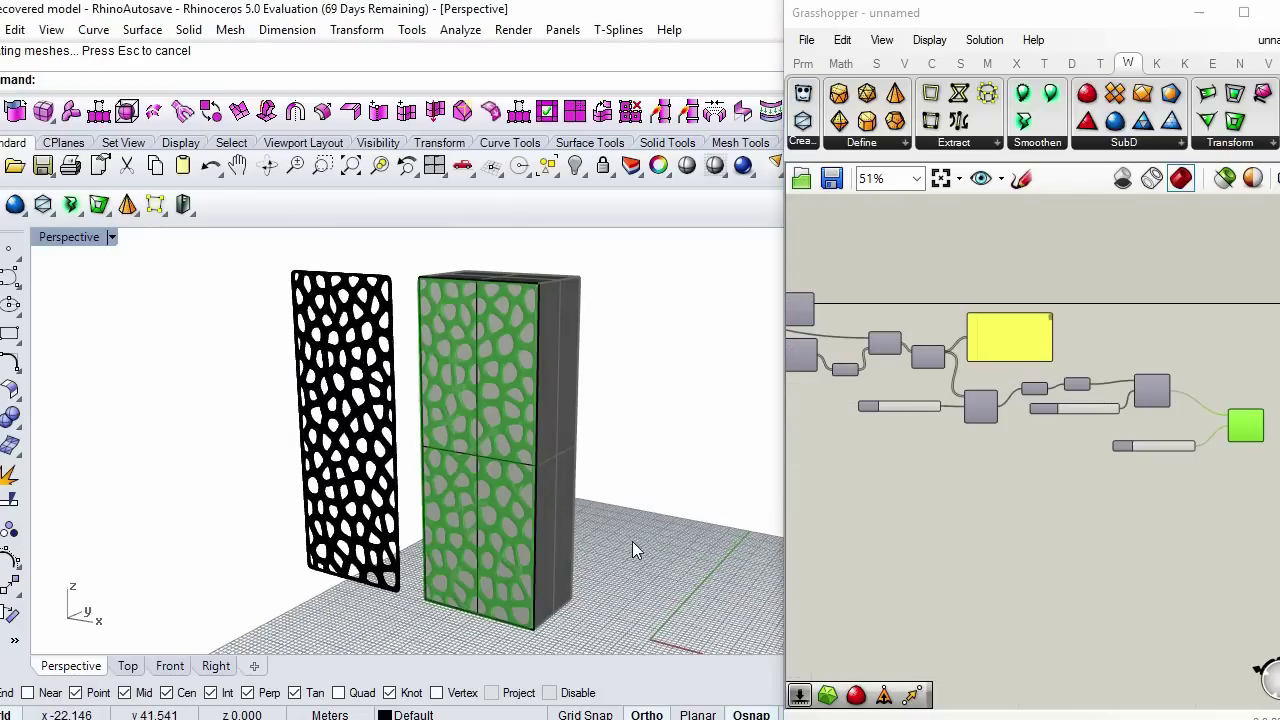
pyautogui.click(502, 491)
pyautogui.write('Reb')
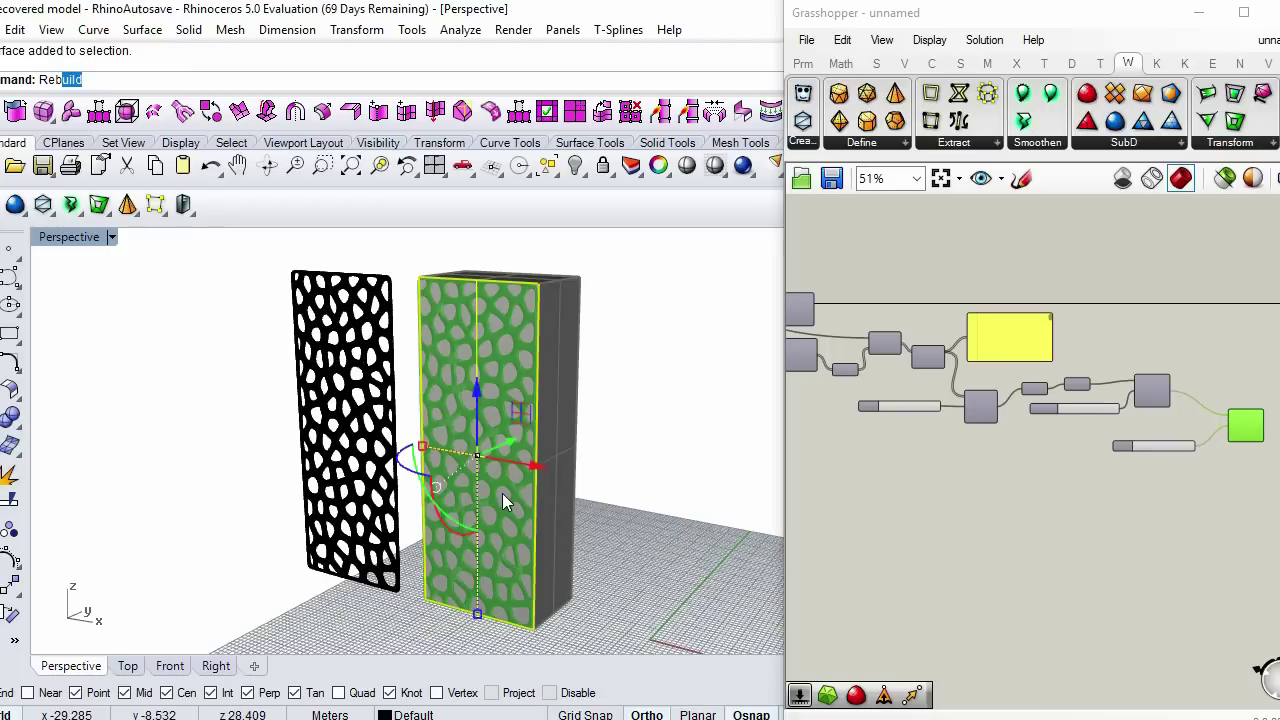
pyautogui.press('Return')
pyautogui.click(665, 247)
pyautogui.click(592, 511)
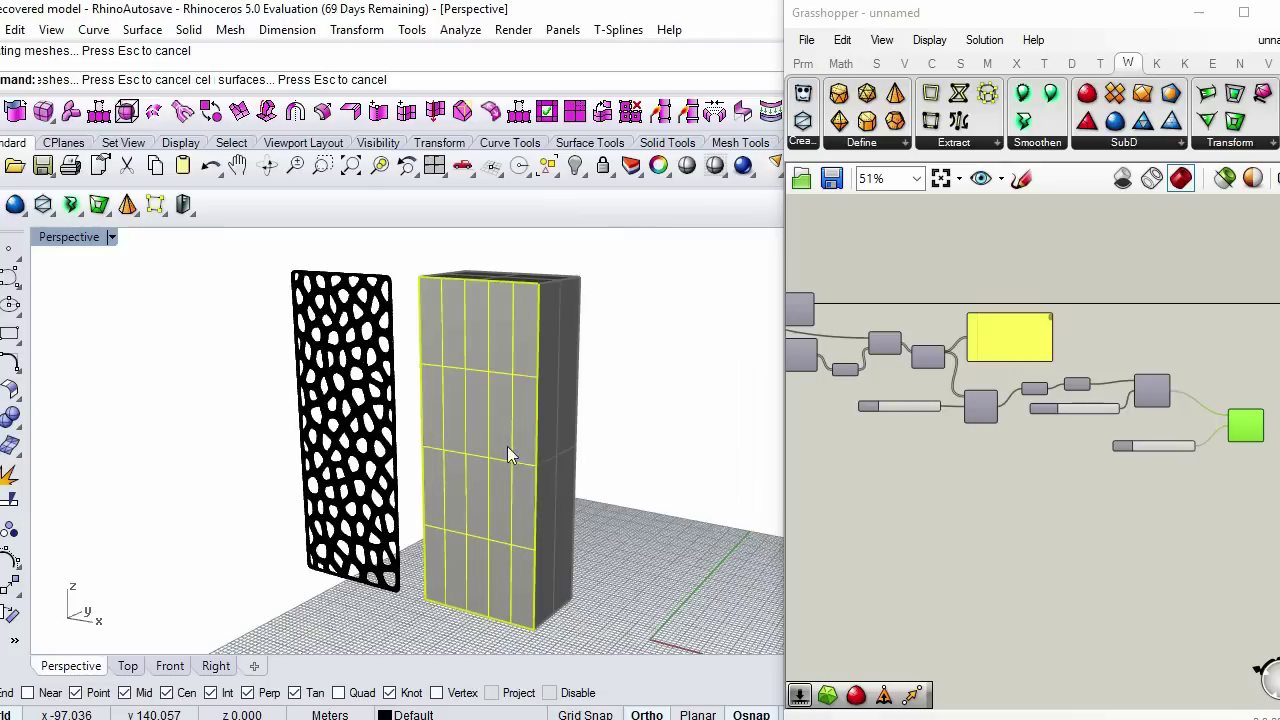
# - Turn on the control points of the rebuilt facade surface with PointsOn
pyautogui.moveTo(376, 443); pyautogui.dragTo(432, 466, button='right')
pyautogui.scroll(-2, 434, 466)
pyautogui.scroll(4, 487, 462)
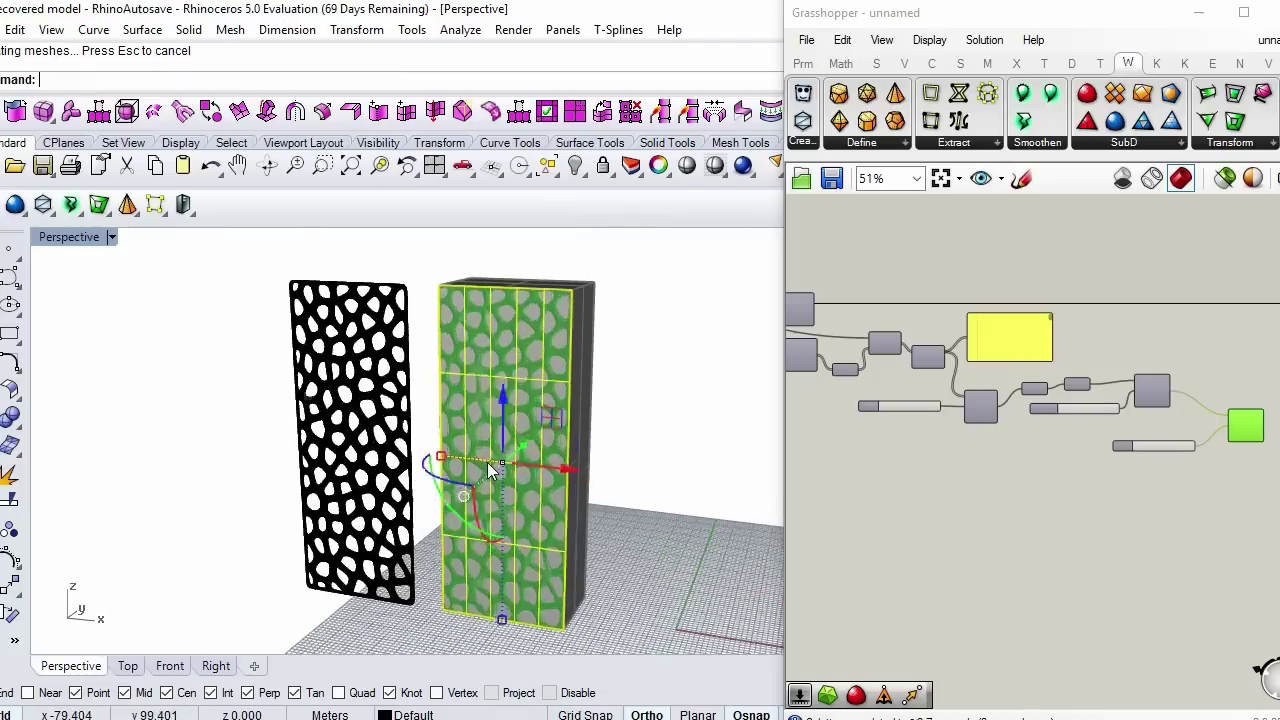
pyautogui.click(532, 475)
pyautogui.write('pointson')
pyautogui.press('Return')
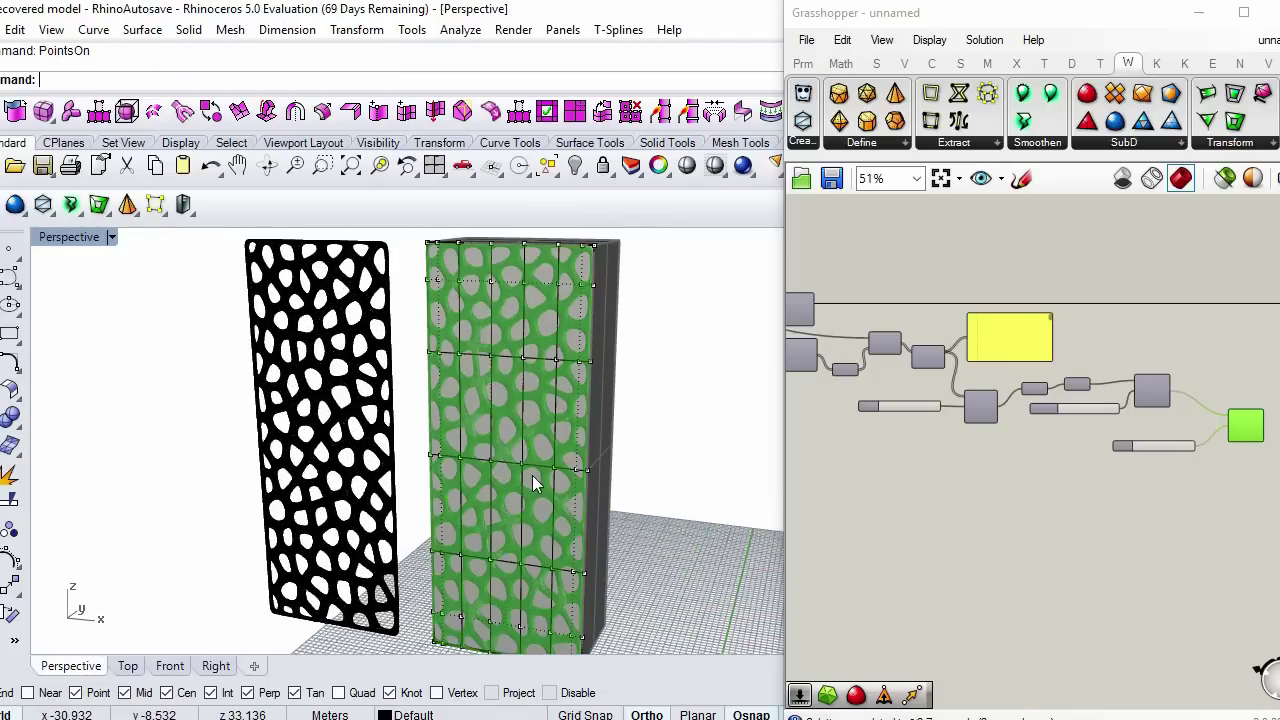
# - Pull a control point near the middle of the facade outward and inspect how the frame follows the bulge
pyautogui.click(522, 464)
pyautogui.scroll(-5, 523, 465)
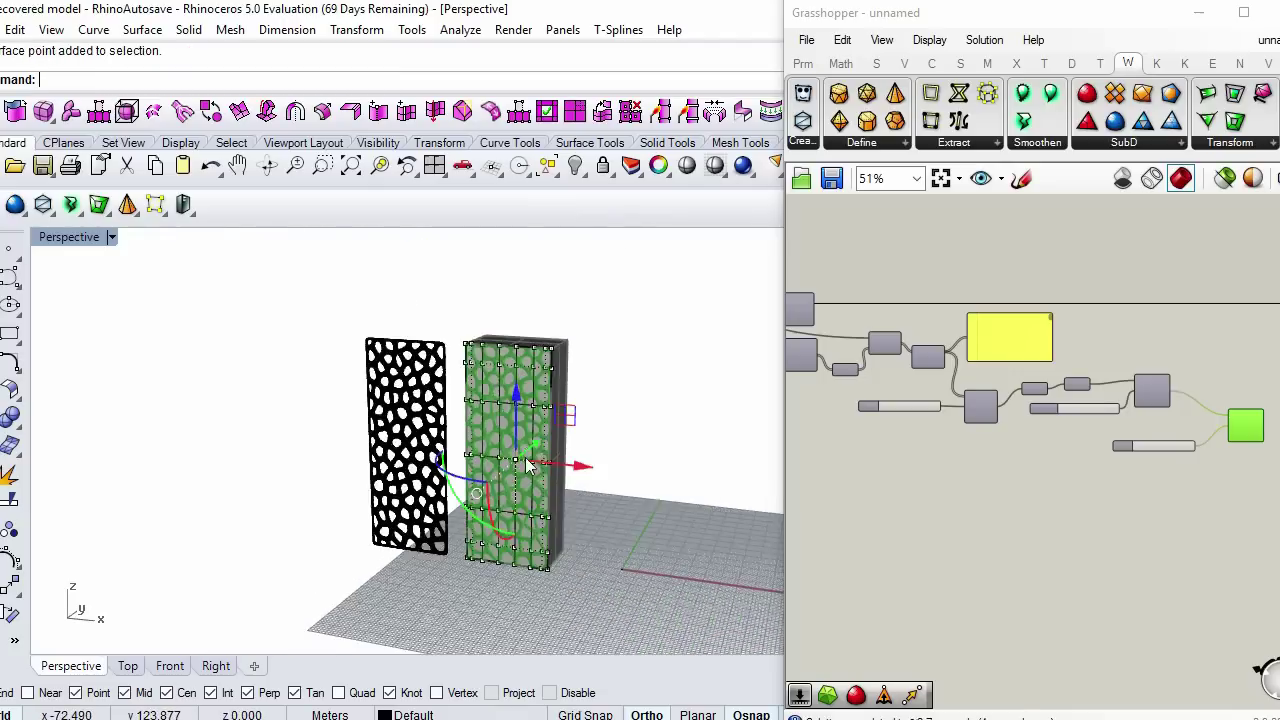
pyautogui.moveTo(540, 441); pyautogui.dragTo(540, 490)
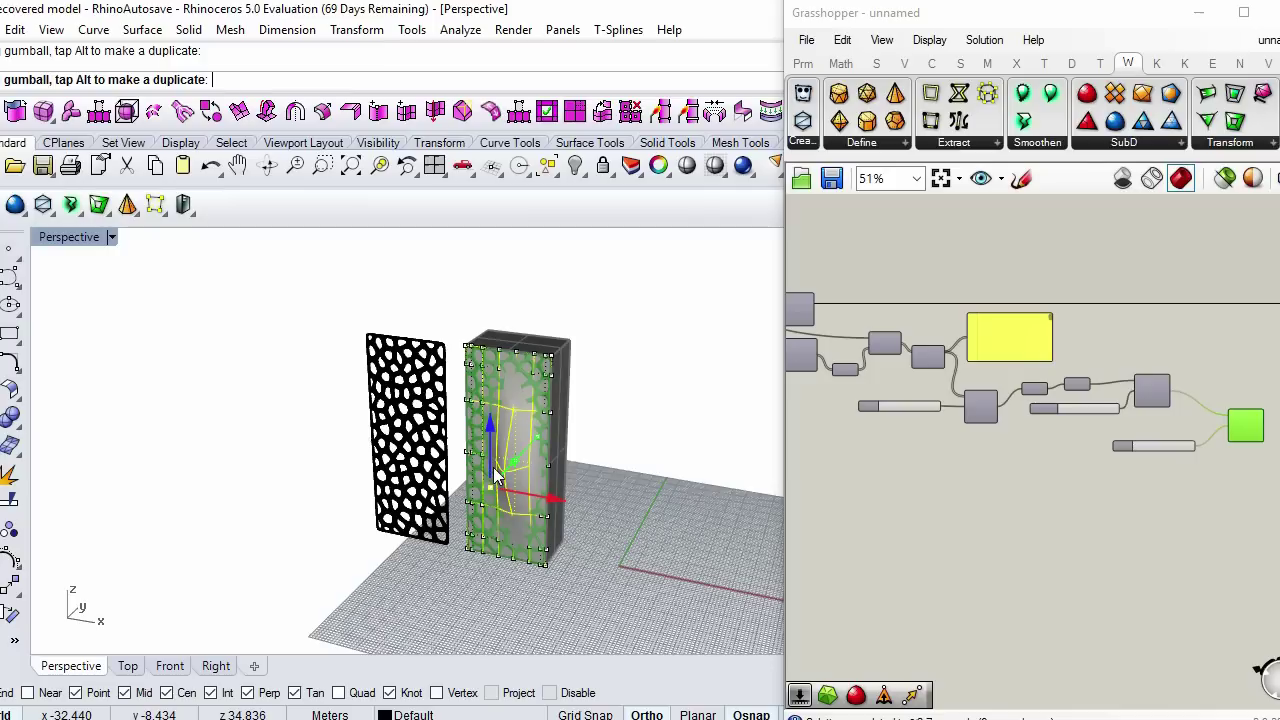
pyautogui.scroll(1, 1248, 430)
pyautogui.moveTo(531, 472); pyautogui.dragTo(618, 450, button='right')
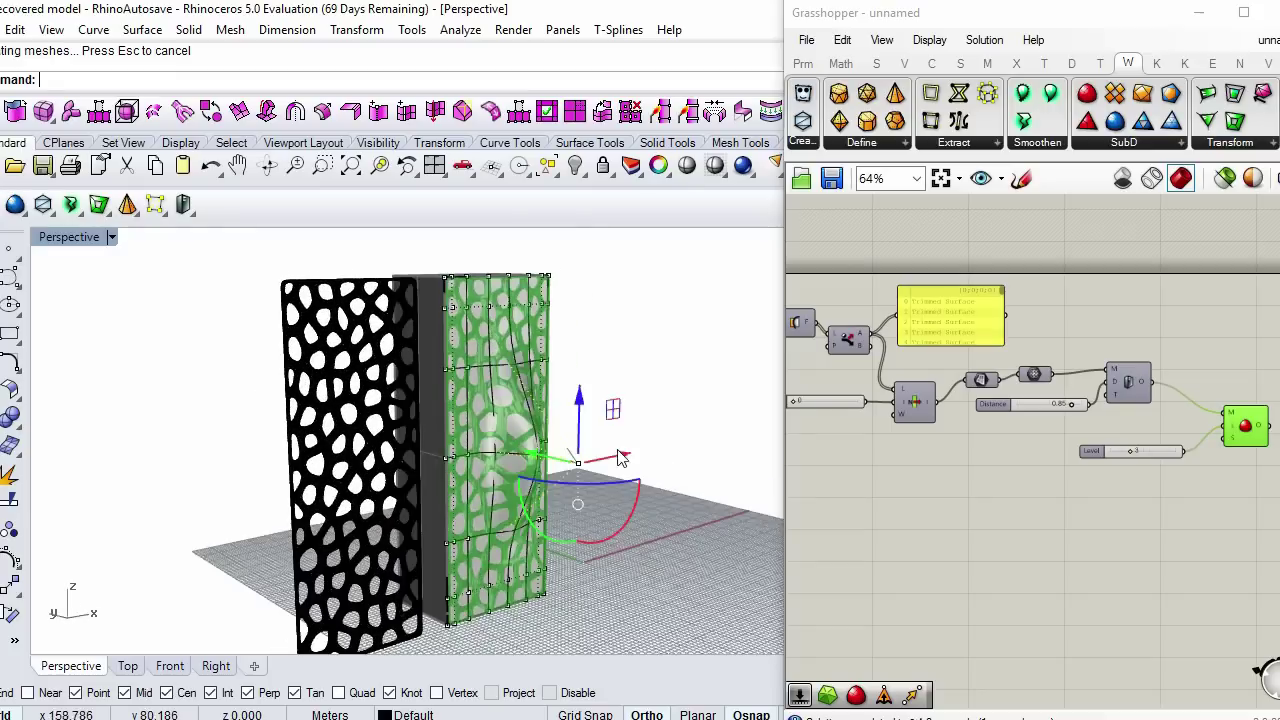
pyautogui.scroll(4, 543, 431)
pyautogui.moveTo(543, 431); pyautogui.dragTo(531, 461, button='right')
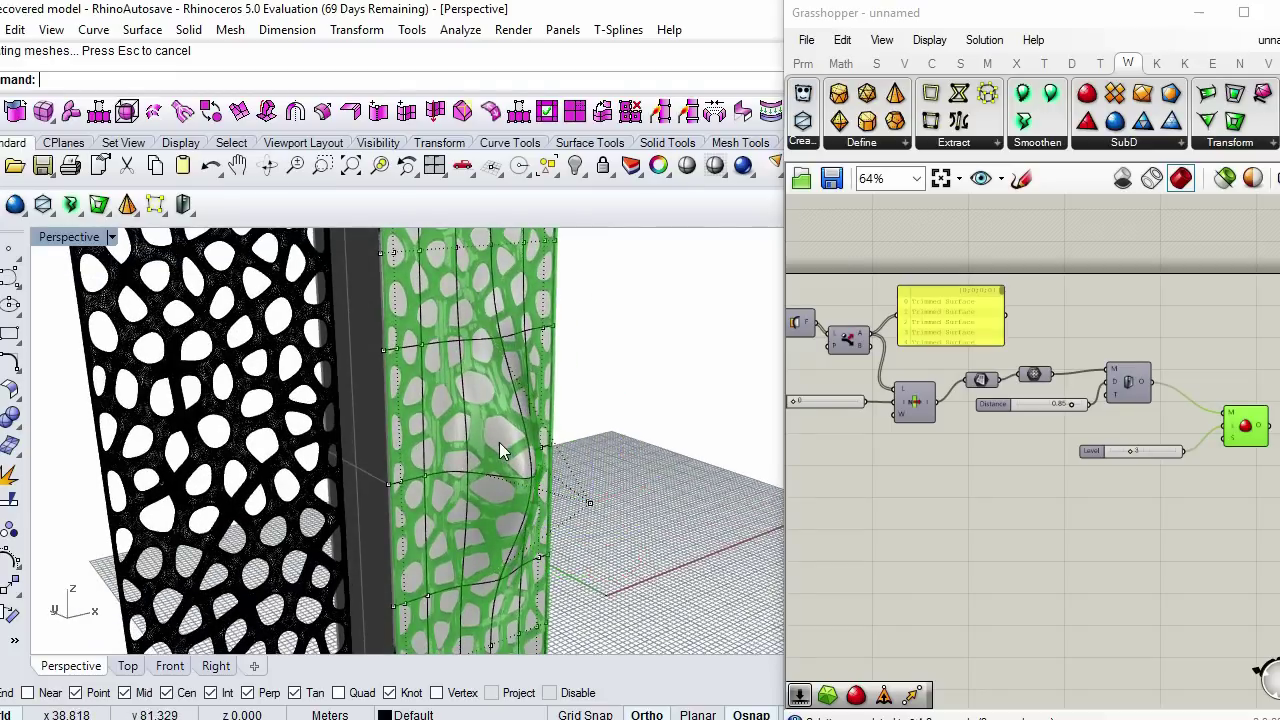
pyautogui.scroll(-5, 498, 440)
# - Pull a control point in the upper part of the facade, near its outer edge, slightly outward
pyautogui.click(441, 370)
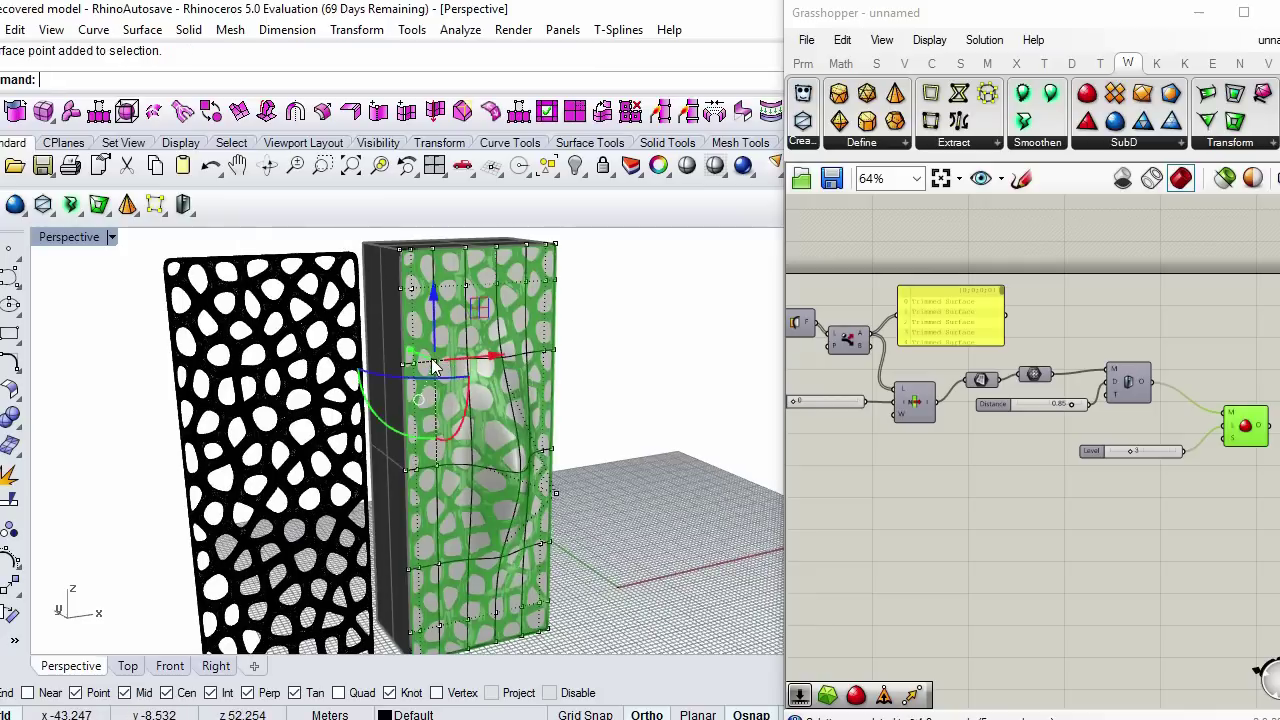
pyautogui.moveTo(428, 366); pyautogui.dragTo(528, 432)
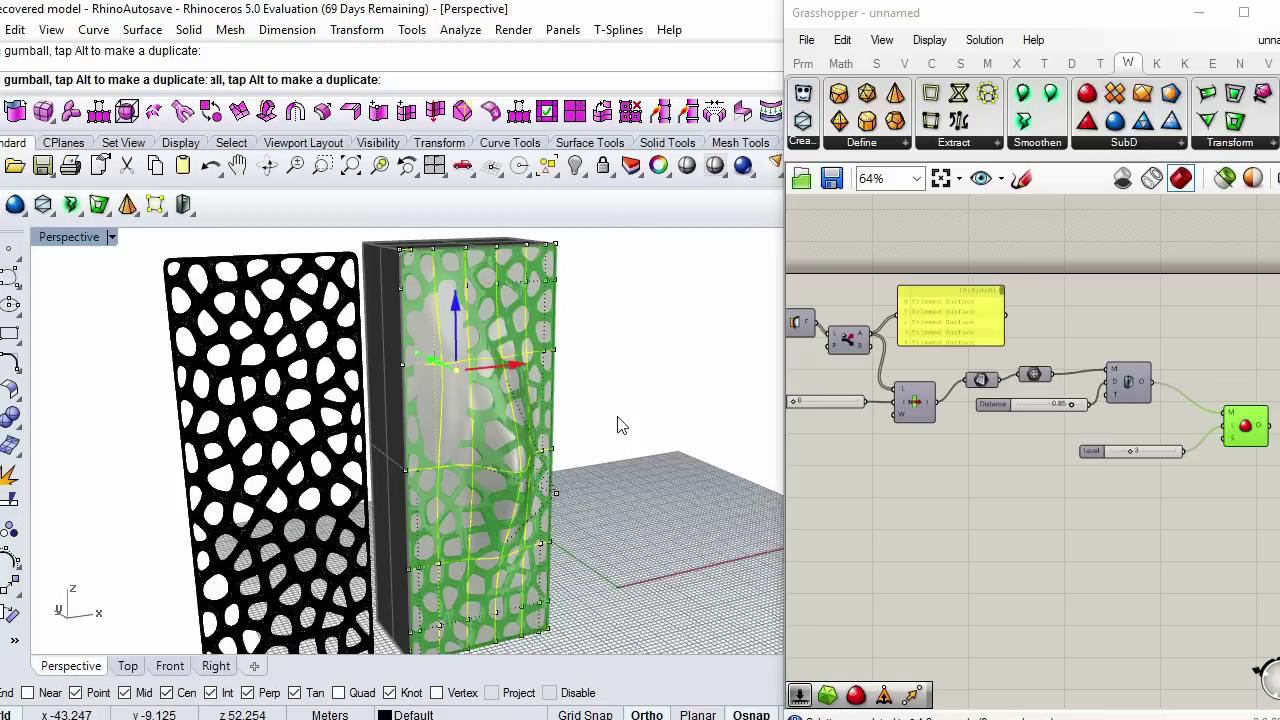
pyautogui.moveTo(614, 431); pyautogui.dragTo(611, 429)
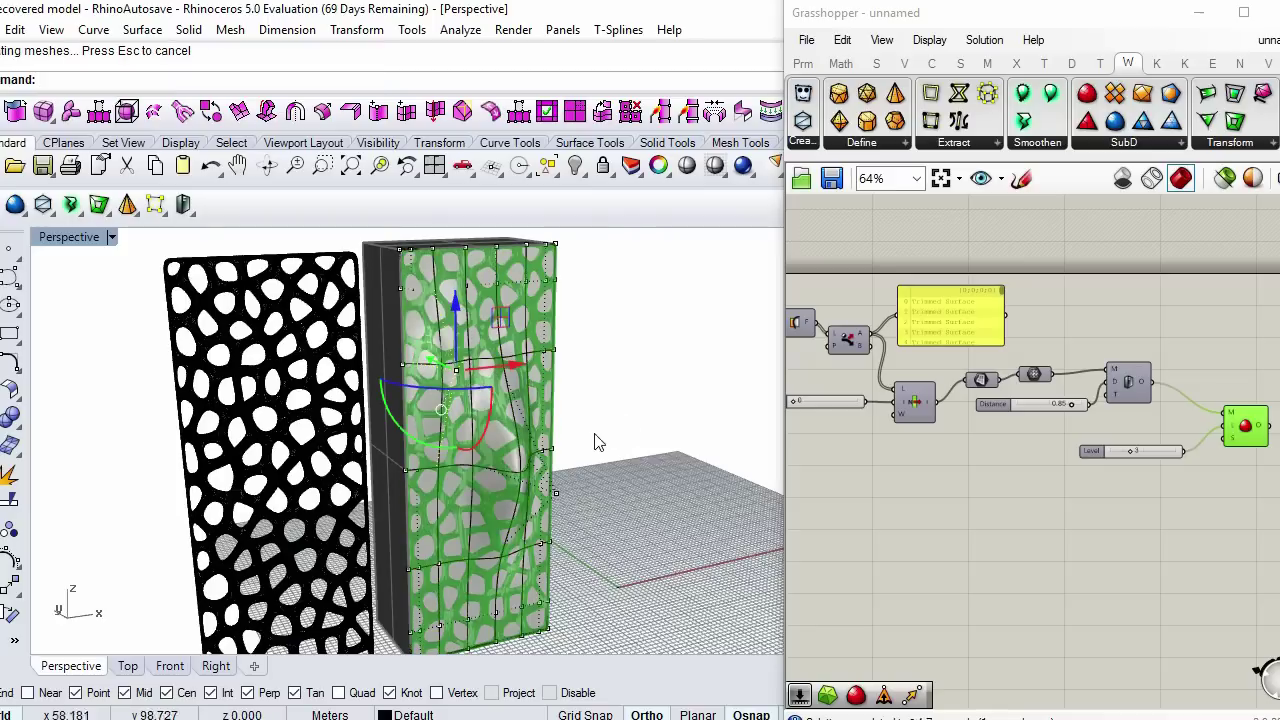
# - Pull a control point just below the facade's top edge, right of its centre, well outward from the tower
pyautogui.moveTo(594, 440); pyautogui.dragTo(492, 456, button='right')
pyautogui.click(505, 290)
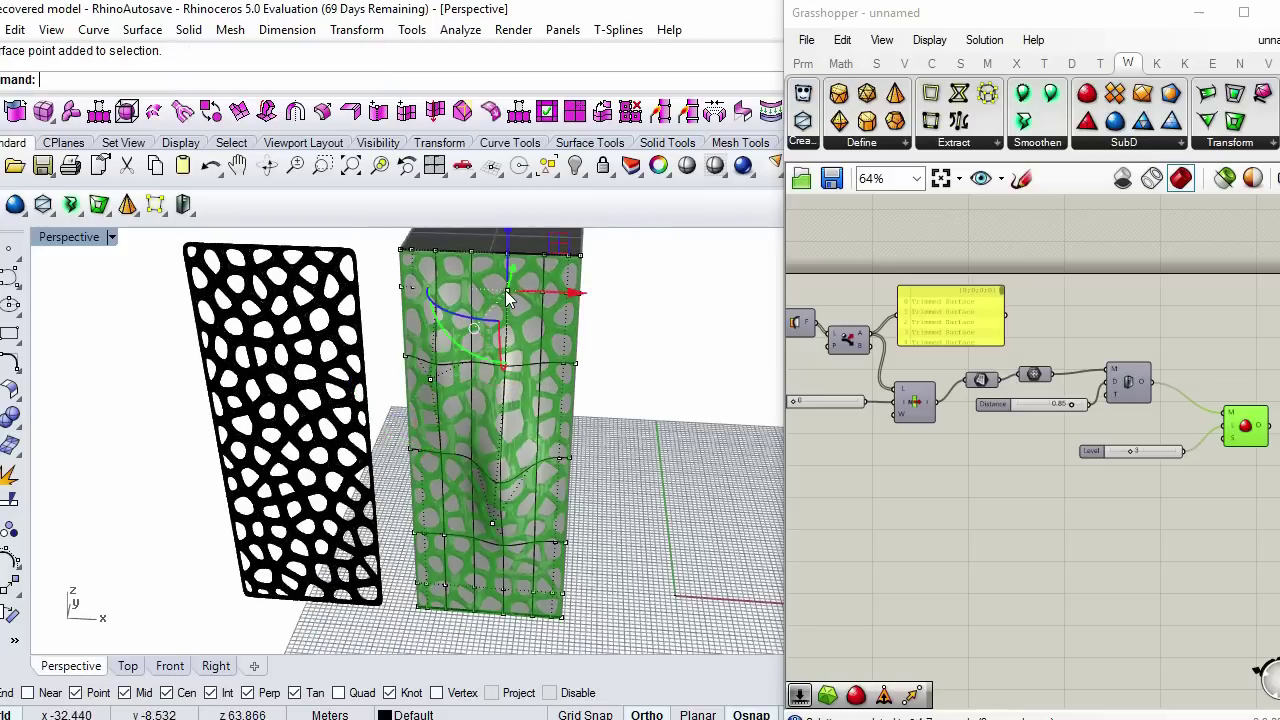
pyautogui.moveTo(515, 278); pyautogui.dragTo(506, 344)
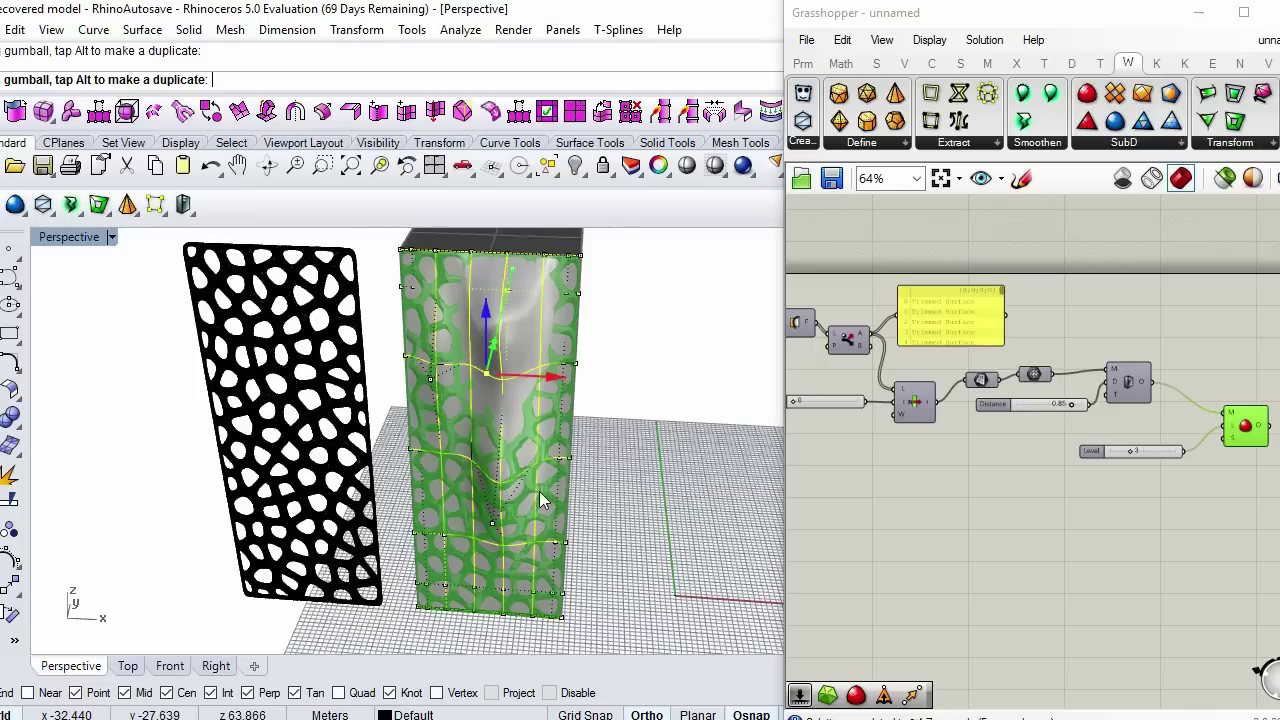
# - Pull a control point just above the facade's base, near its centre, outward from the tower
pyautogui.moveTo(539, 438); pyautogui.dragTo(511, 498, button='right')
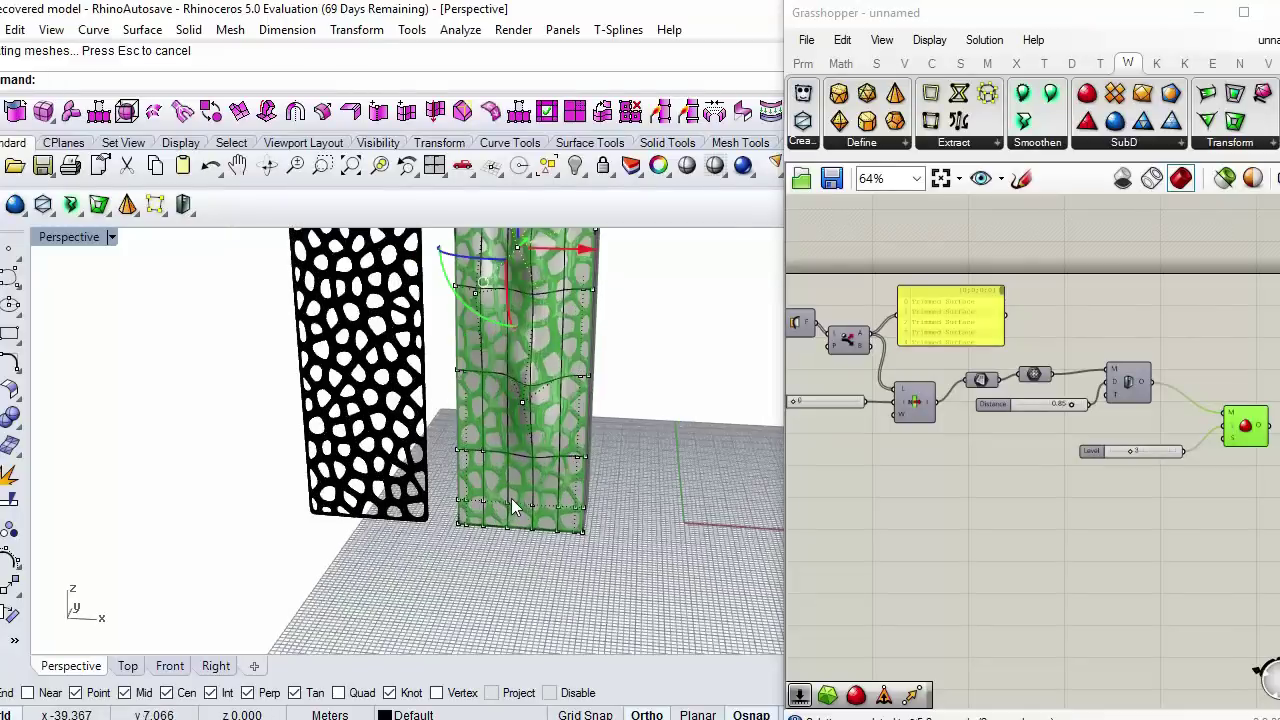
pyautogui.click(508, 502)
pyautogui.moveTo(518, 480); pyautogui.dragTo(557, 517)
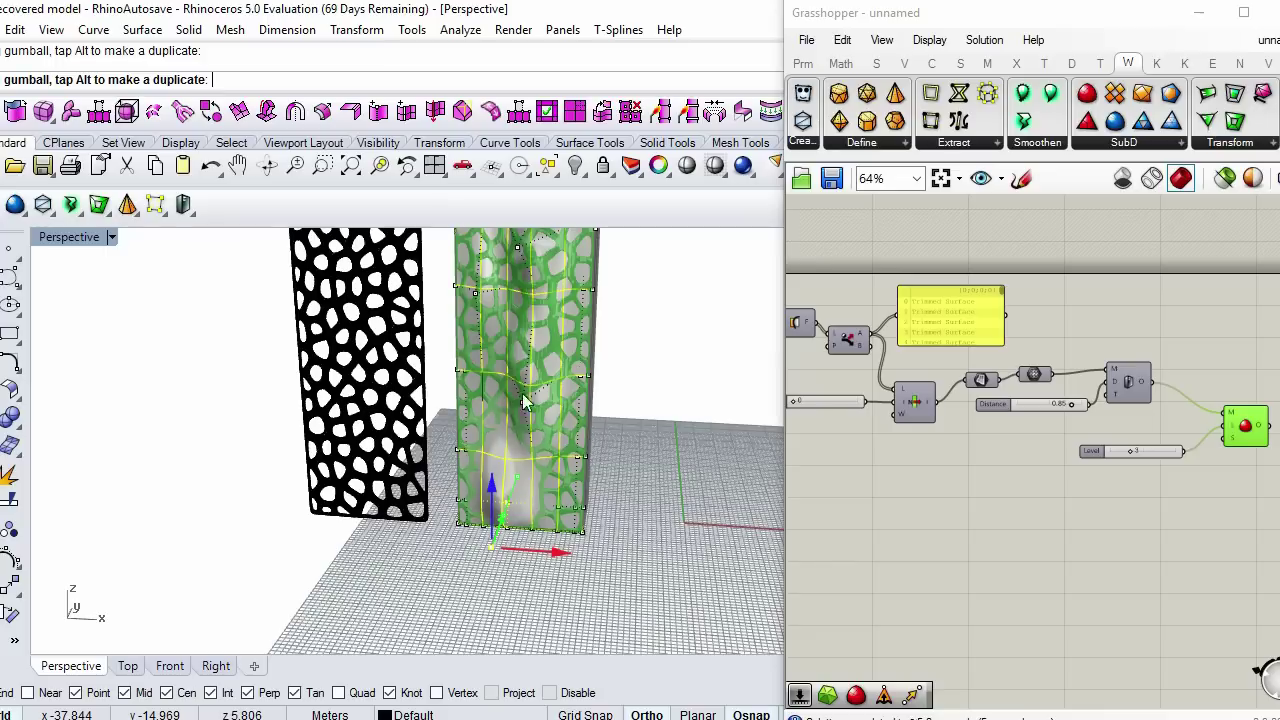
# - Pull a control point slightly below mid-height in the left half of the facade outward
pyautogui.scroll(-4, 492, 352)
pyautogui.moveTo(446, 420); pyautogui.dragTo(498, 424, button='right')
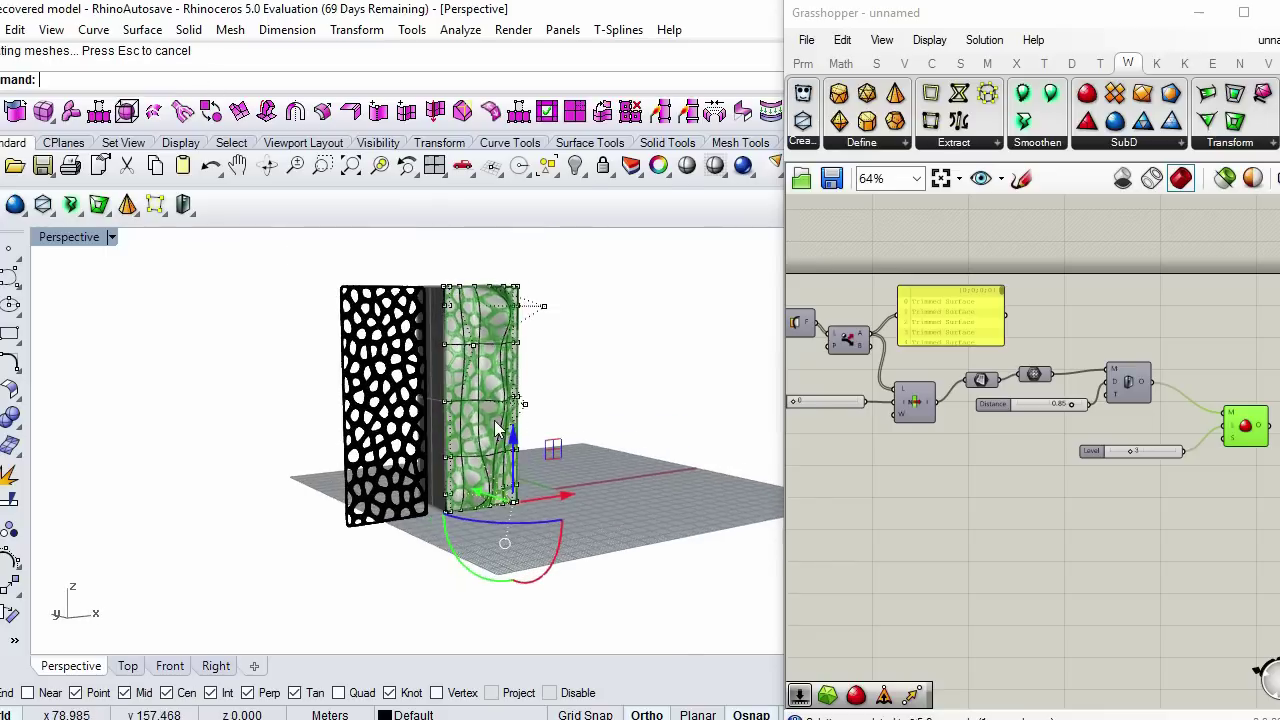
pyautogui.scroll(4, 498, 424)
pyautogui.moveTo(459, 382)
pyautogui.mouseDown()
pyautogui.moveTo(455, 360)
pyautogui.moveTo(464, 388)
pyautogui.mouseUp()
pyautogui.moveTo(620, 430); pyautogui.dragTo(519, 480, button='right')
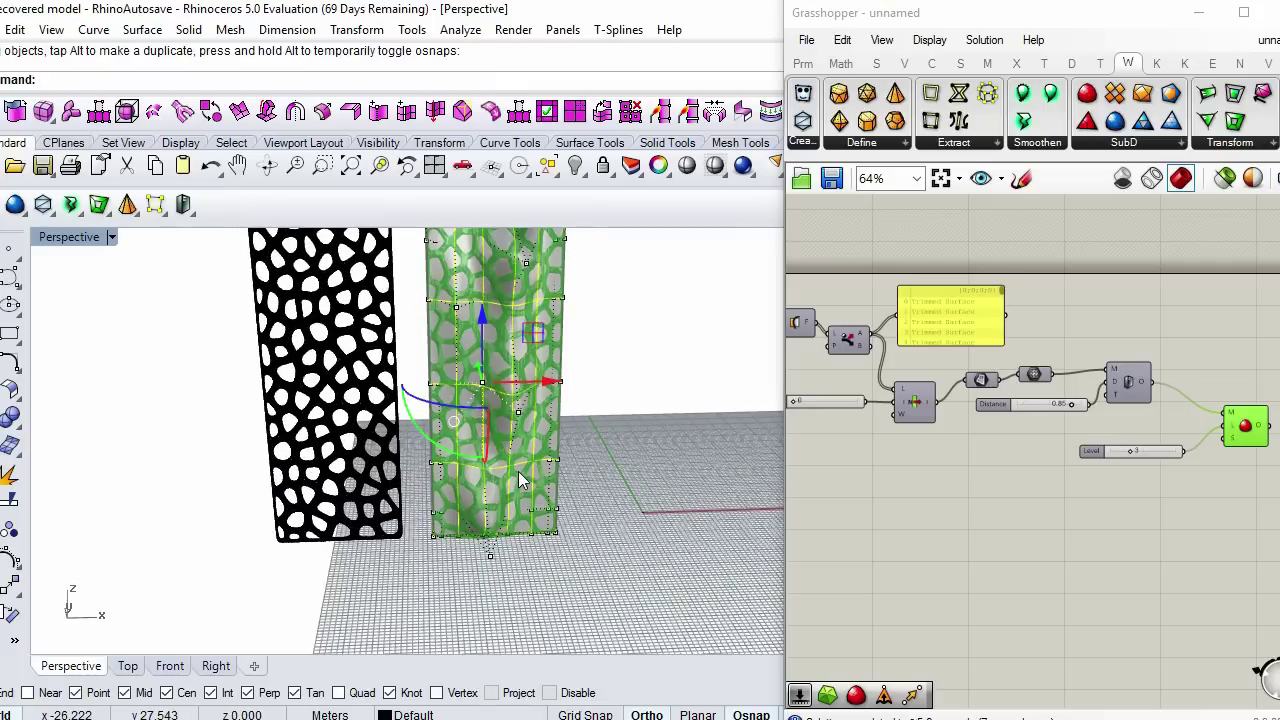
pyautogui.scroll(-5, 519, 480)
pyautogui.moveTo(596, 524); pyautogui.dragTo(480, 412, button='right')
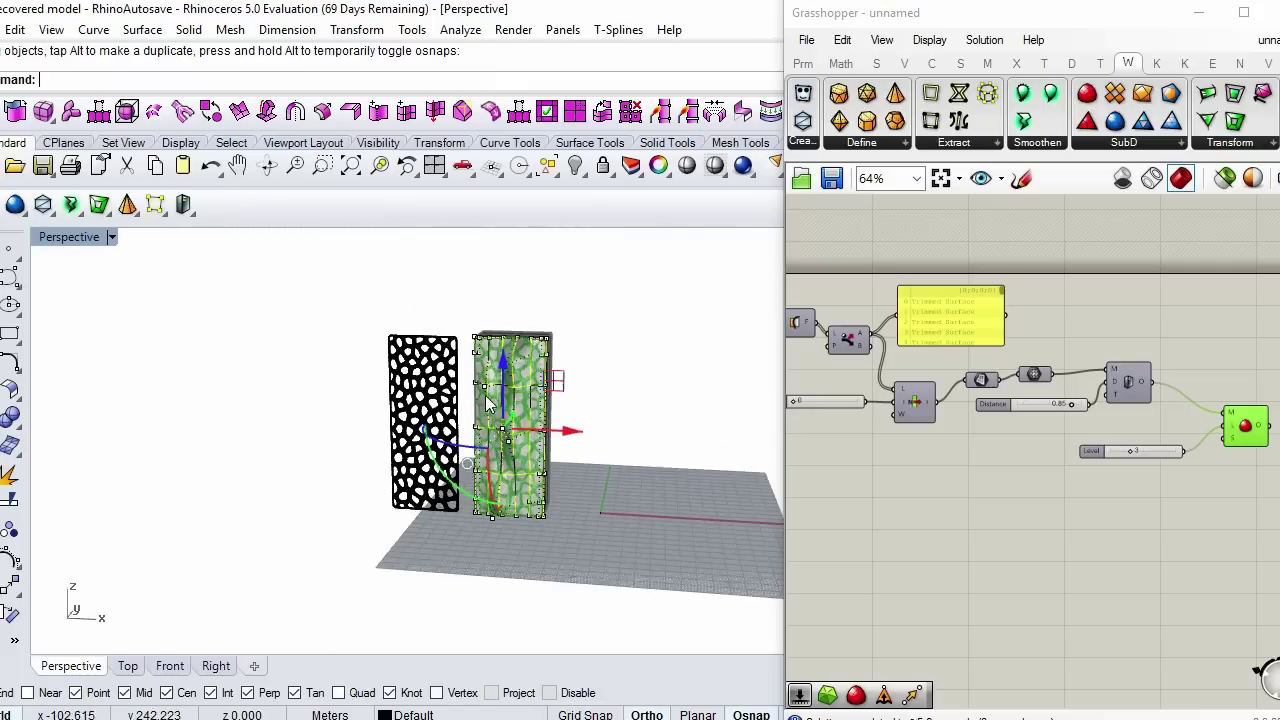
pyautogui.scroll(8, 478, 410)
pyautogui.moveTo(548, 447); pyautogui.dragTo(521, 489)
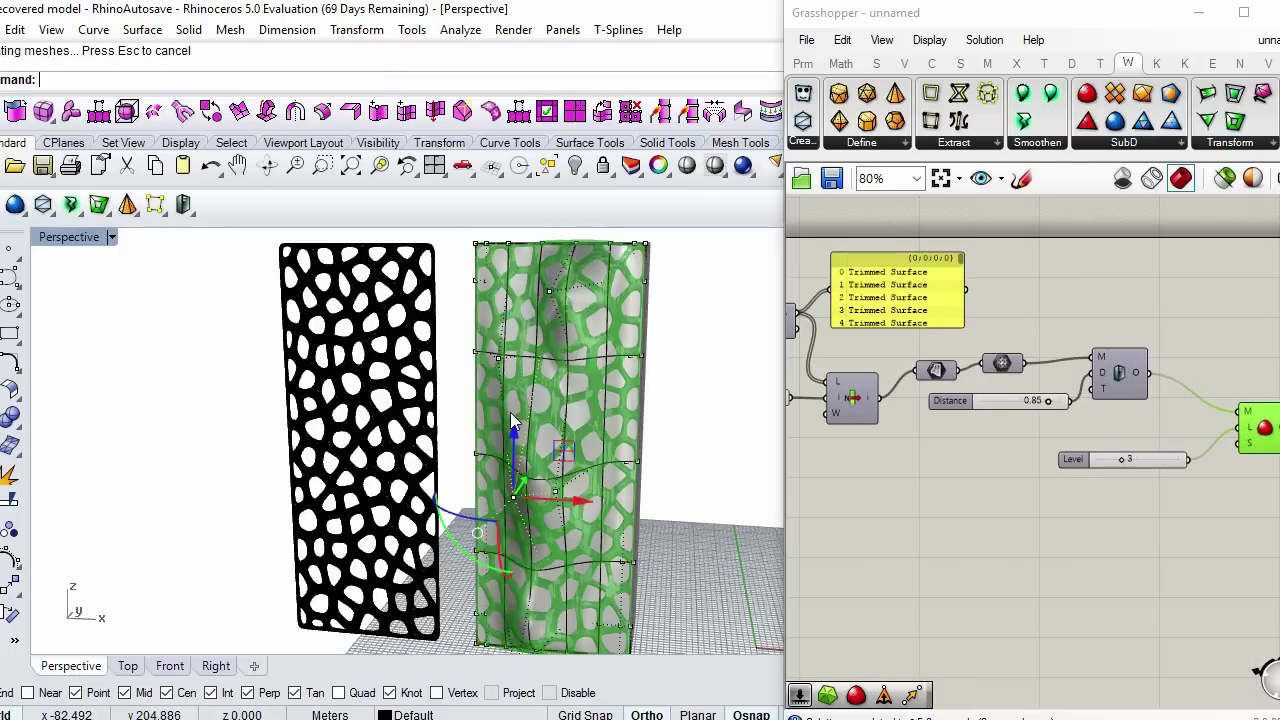
# - Place a baked copy of the smoothed, reshaped frame mesh beside the tower, opposite the flat panel
pyautogui.scroll(-4, 542, 423)
pyautogui.scroll(2, 598, 395)
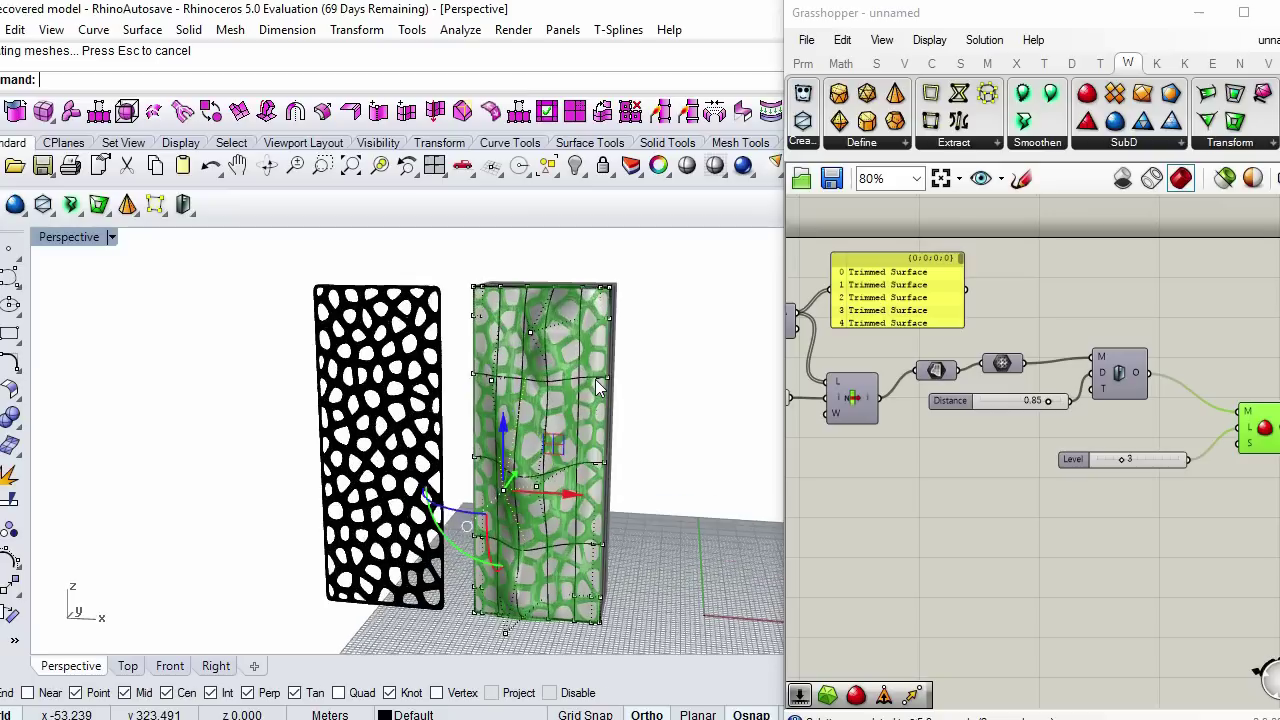
pyautogui.click(600, 380)
pyautogui.moveTo(590, 397); pyautogui.dragTo(588, 458)
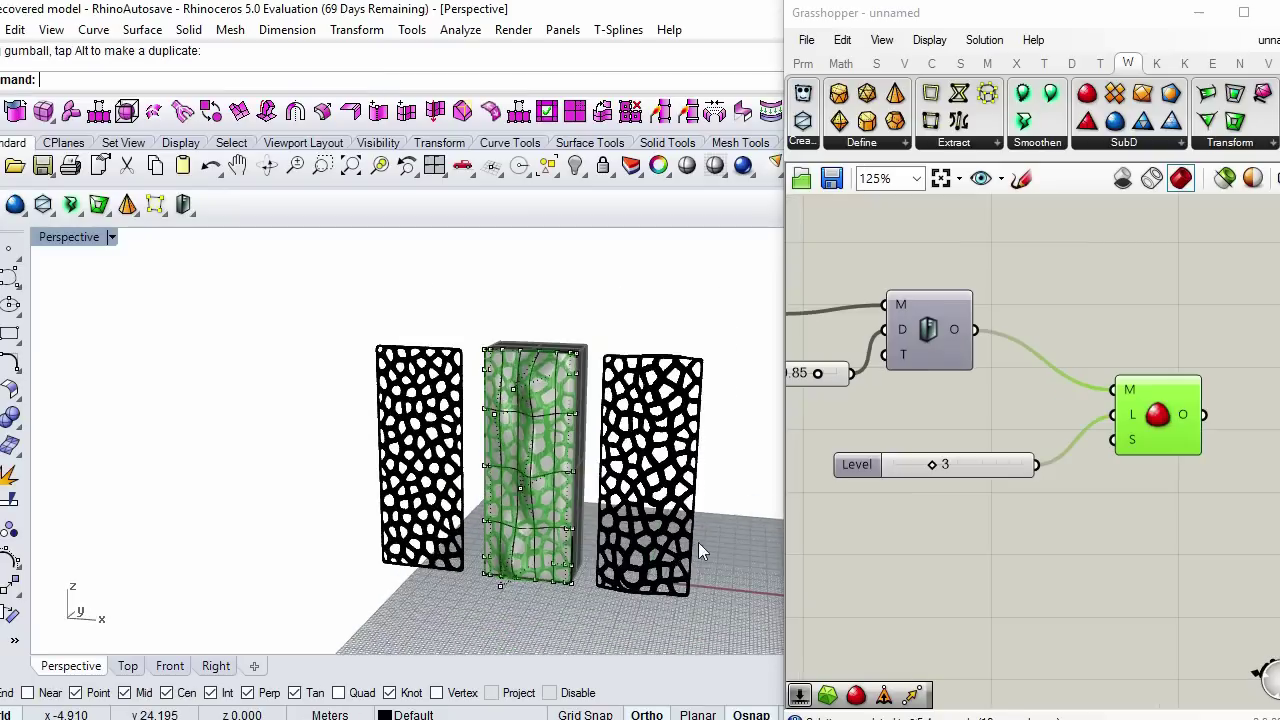
# - Switch the Perspective viewport to Rendered display and examine the reshaped facade frame alongside both separate panels
pyautogui.moveTo(700, 551); pyautogui.dragTo(766, 510, button='right')
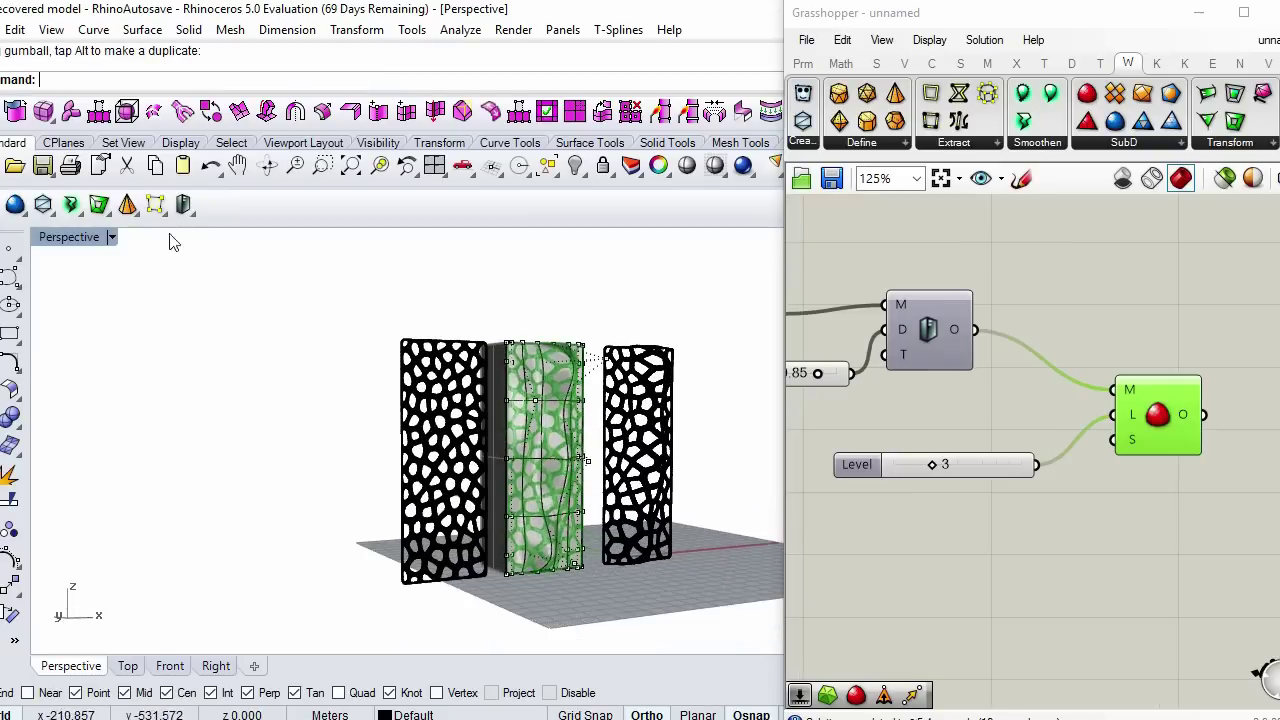
pyautogui.click(115, 238)
pyautogui.click(178, 156)
pyautogui.scroll(5, 602, 478)
pyautogui.scroll(-4, 602, 478)
pyautogui.moveTo(602, 478); pyautogui.dragTo(500, 517, button='right')
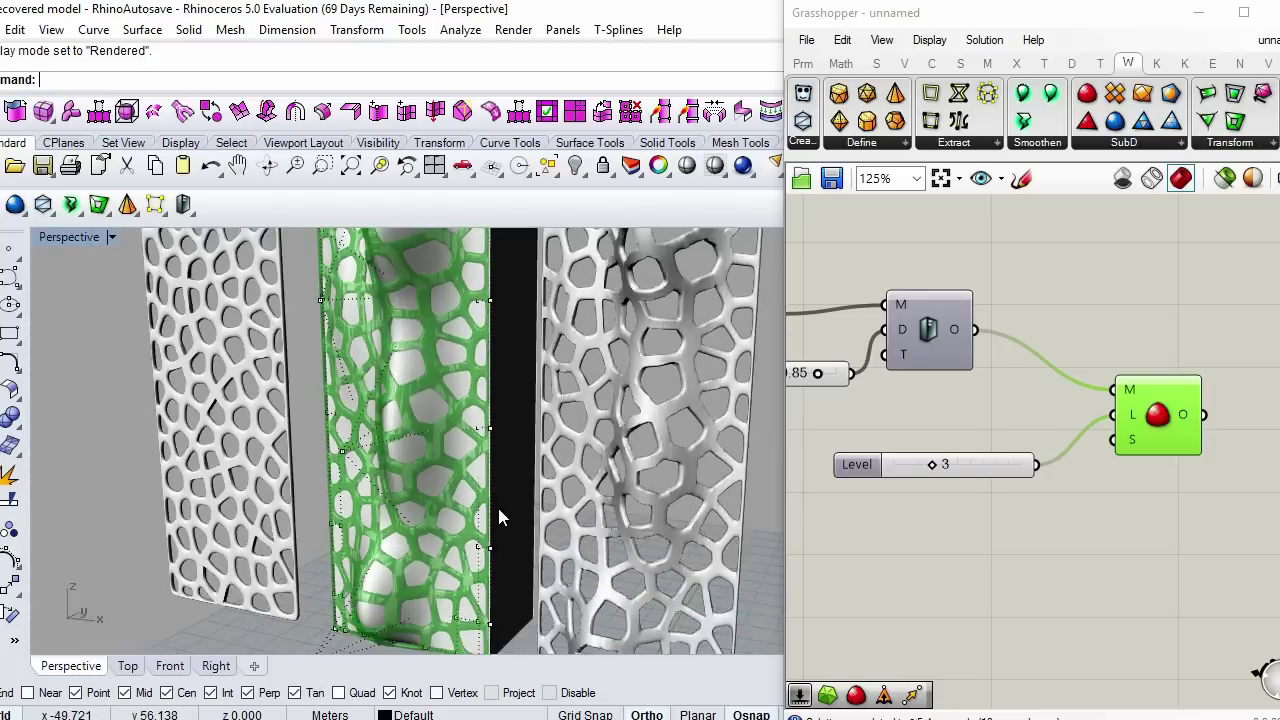
pyautogui.scroll(-5, 500, 517)
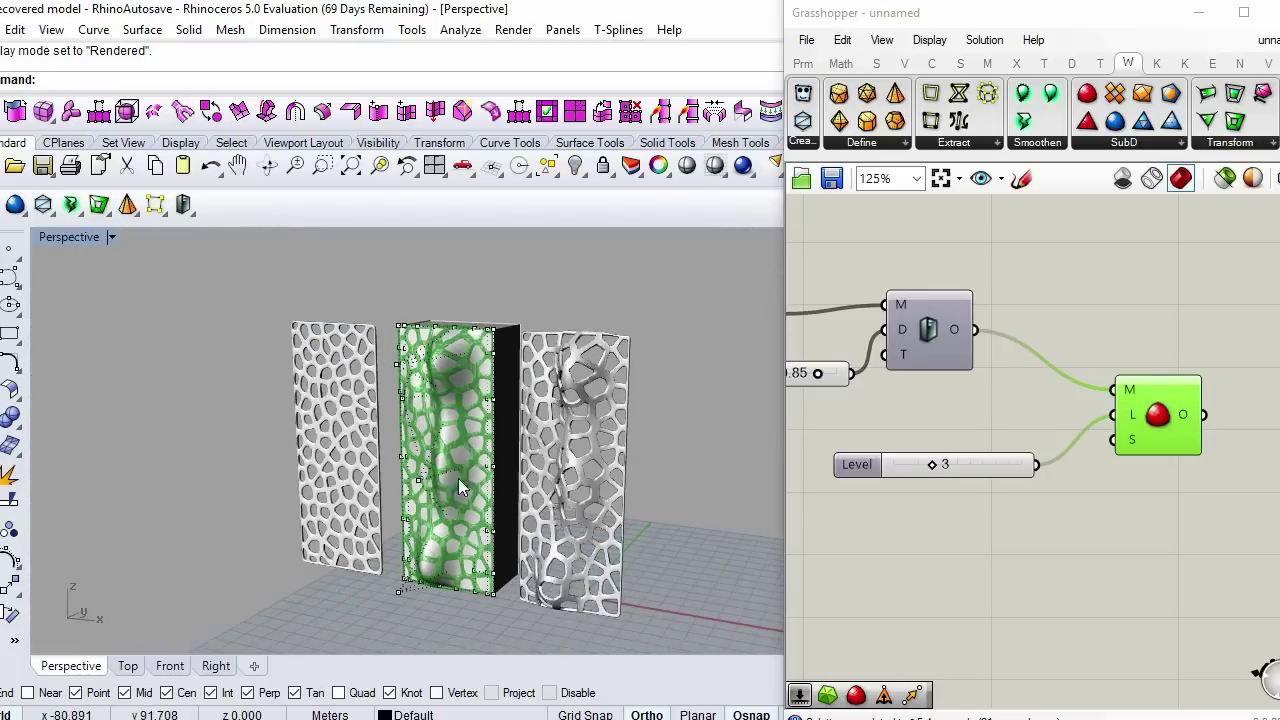
# - Pull two control points near the facade's left edge outward, one at about mid-height and one above it
pyautogui.click(408, 466)
pyautogui.moveTo(432, 456); pyautogui.dragTo(410, 458)
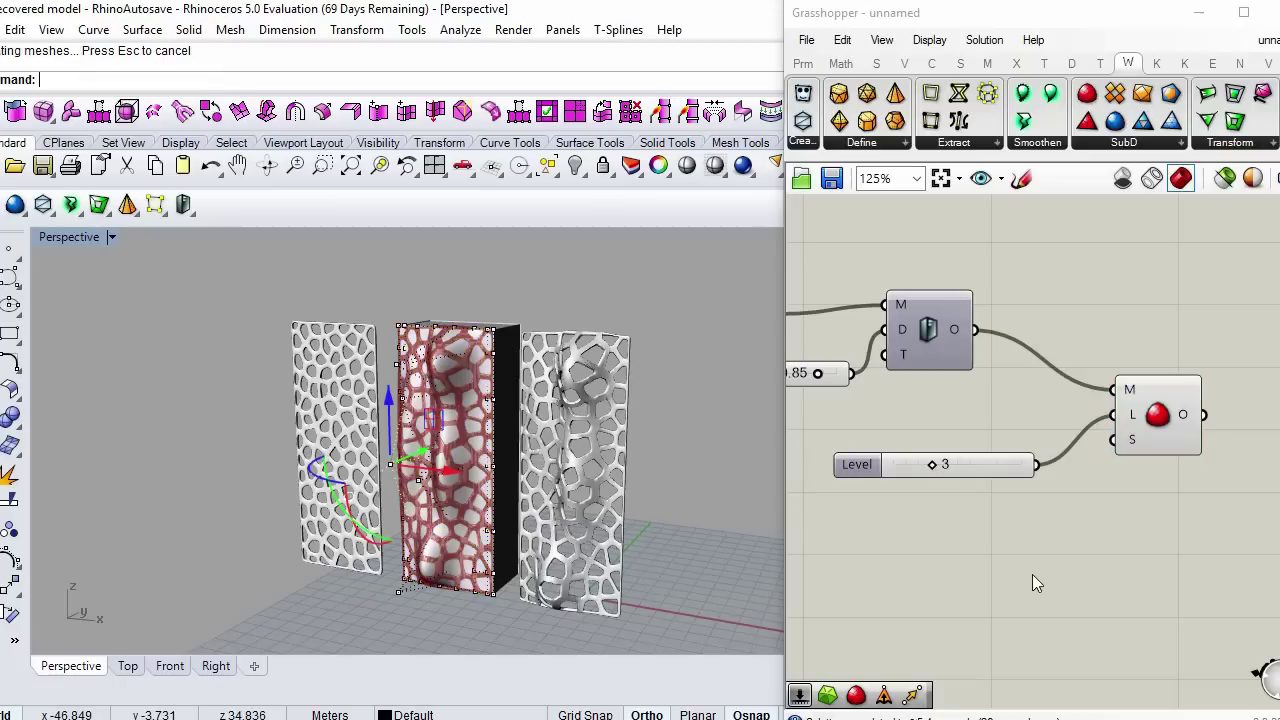
pyautogui.scroll(5, 460, 395)
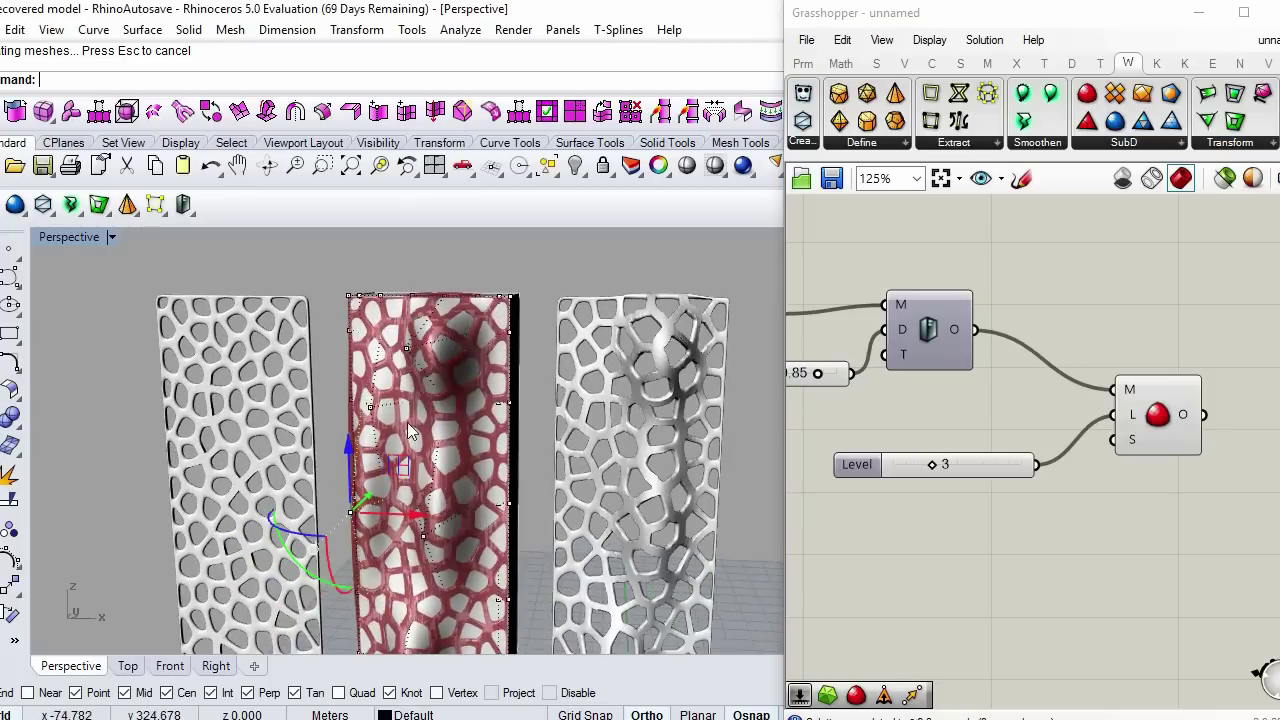
pyautogui.click(372, 408)
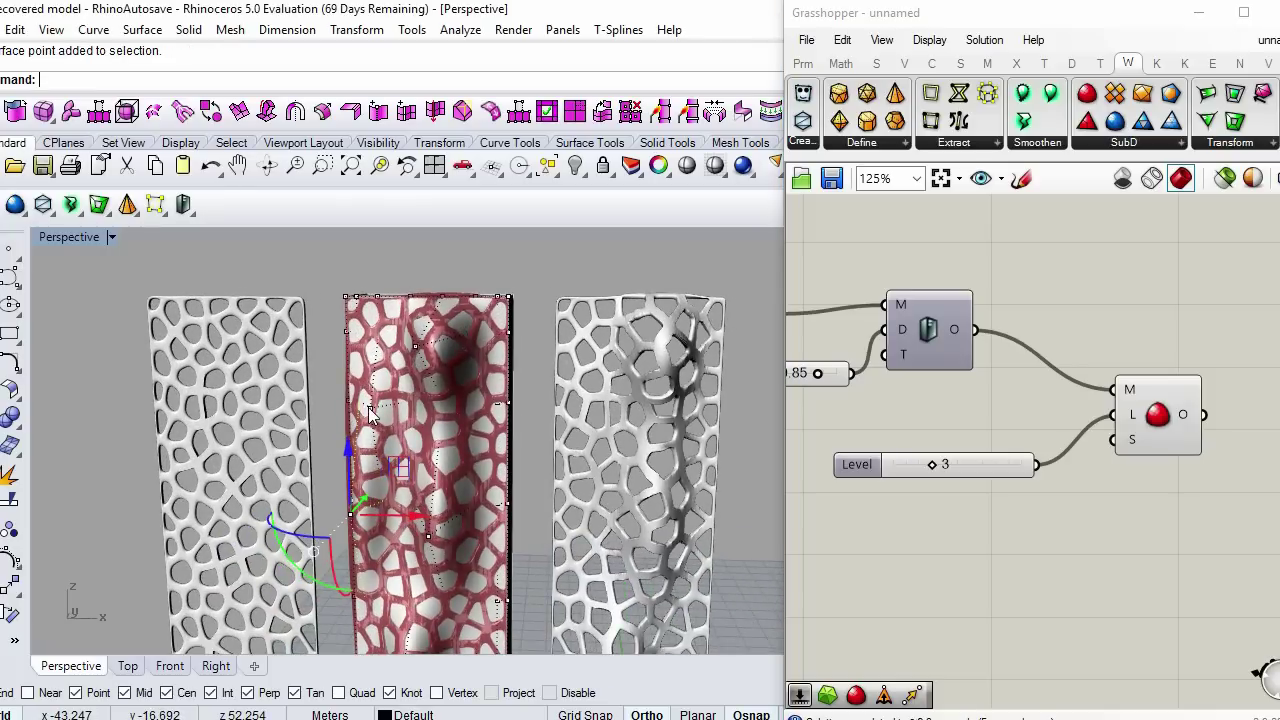
pyautogui.moveTo(423, 418); pyautogui.dragTo(416, 411)
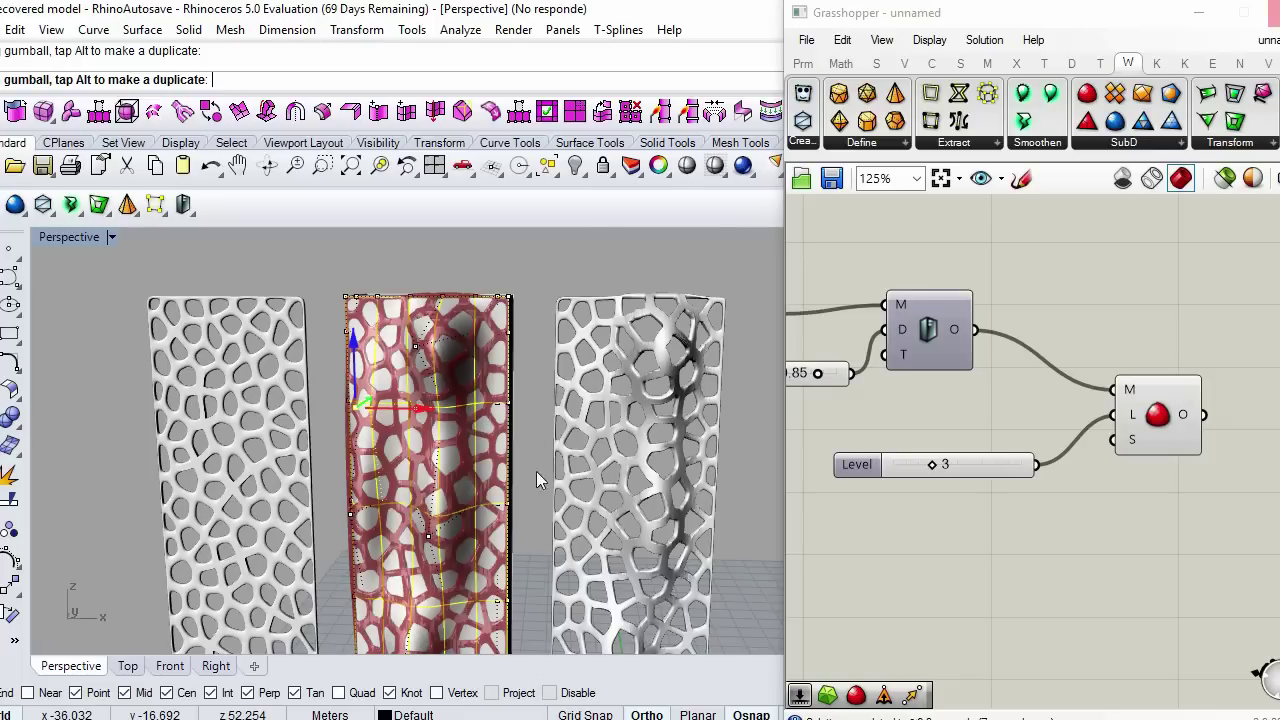
# - Bake the updated frame mesh from the final smoothing component
pyautogui.scroll(-4, 525, 393)
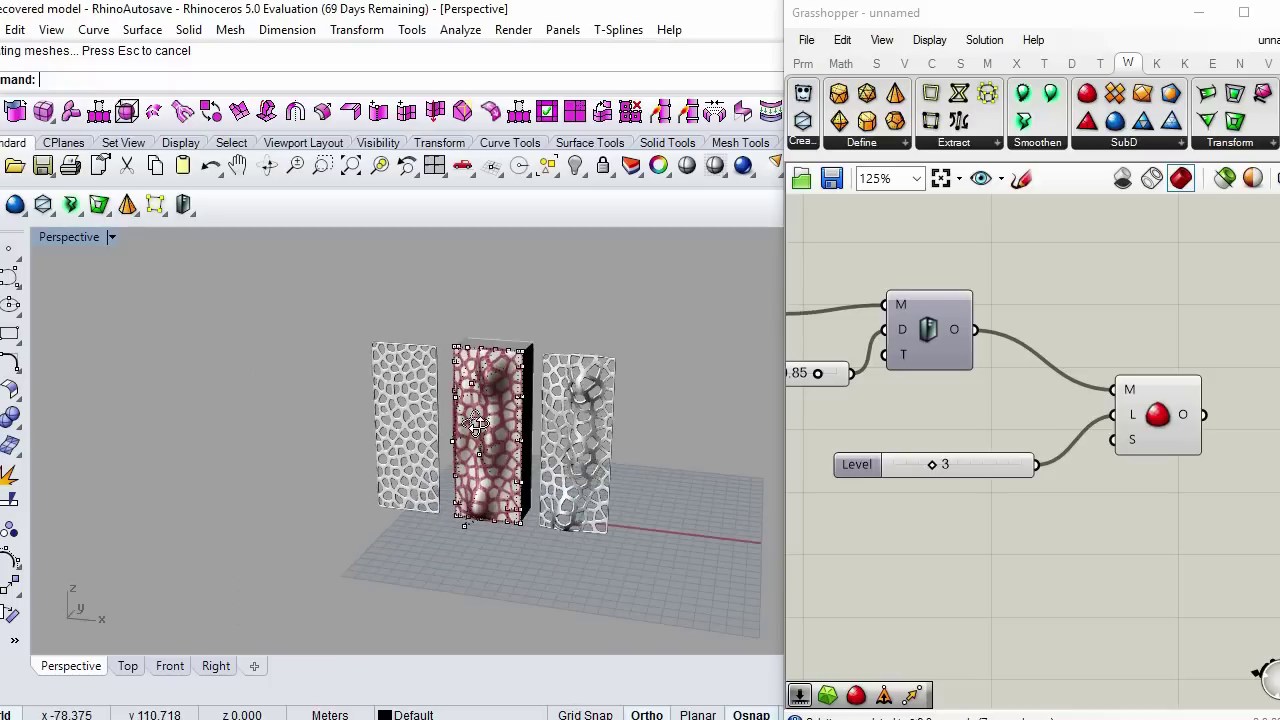
pyautogui.click(1171, 423)
pyautogui.press('space')
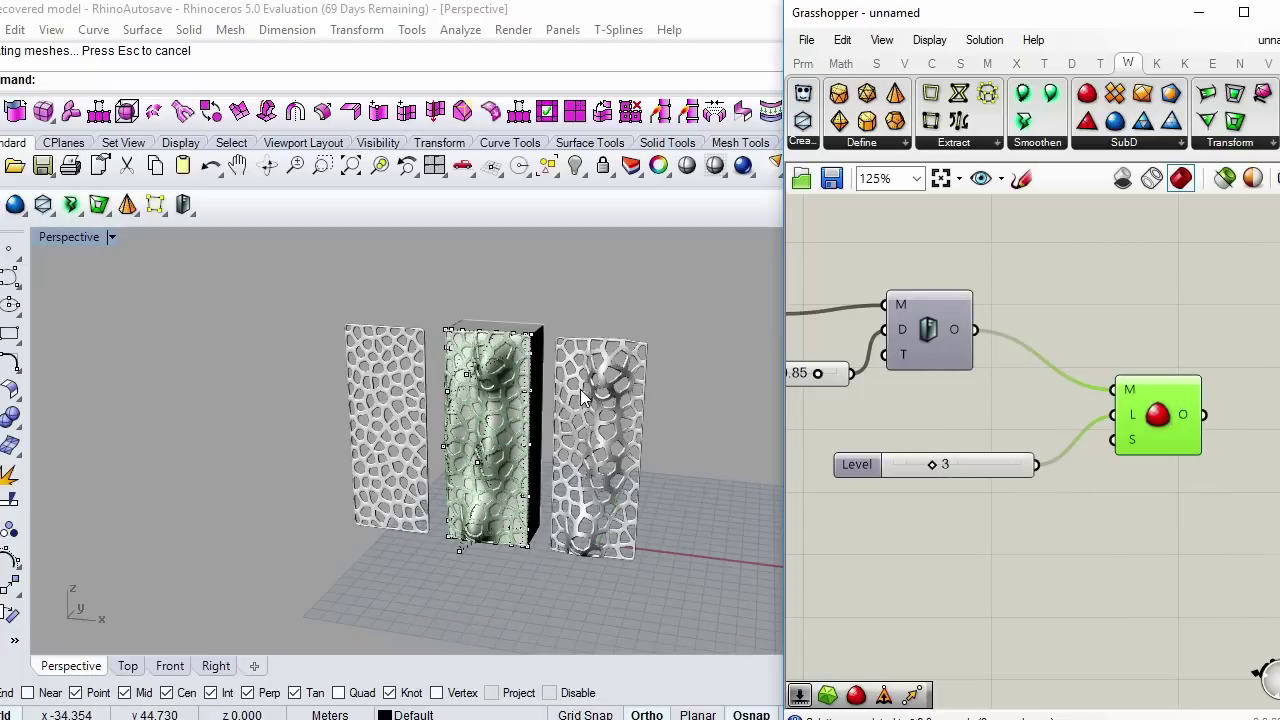
pyautogui.scroll(3, 465, 525)
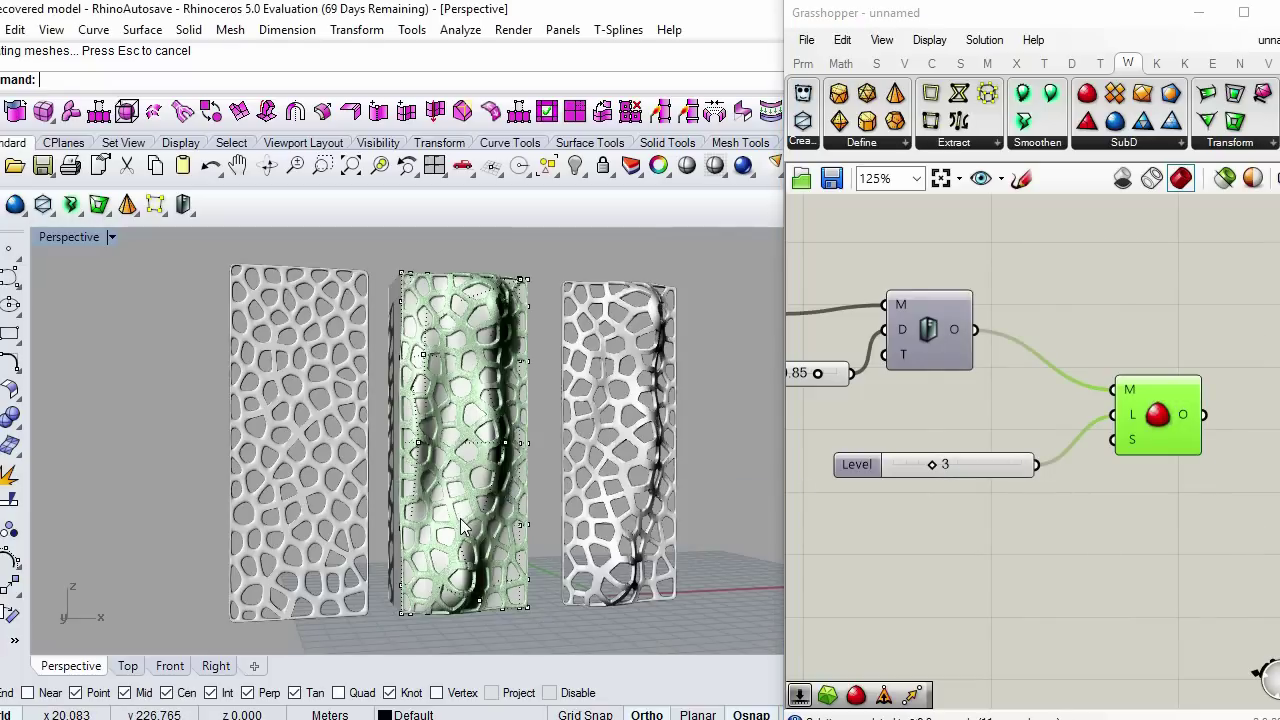
pyautogui.rightClick(463, 528)
pyautogui.click(565, 632)
pyautogui.click(563, 630)
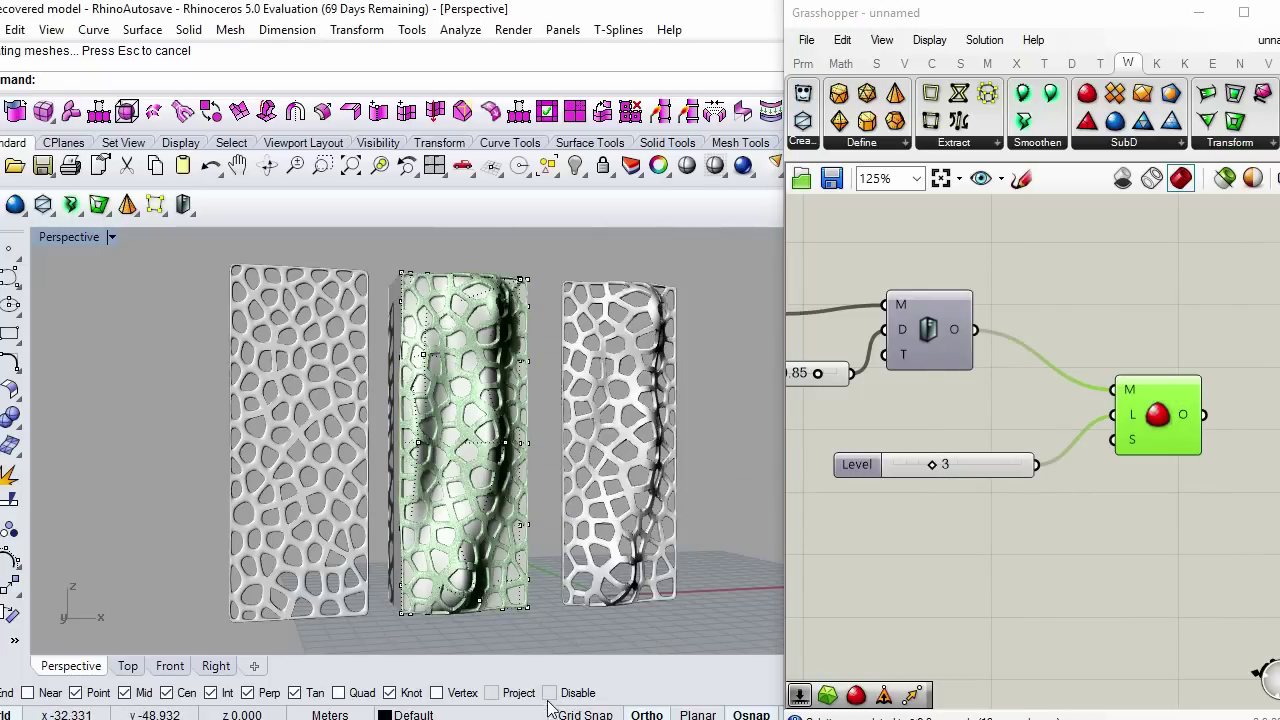